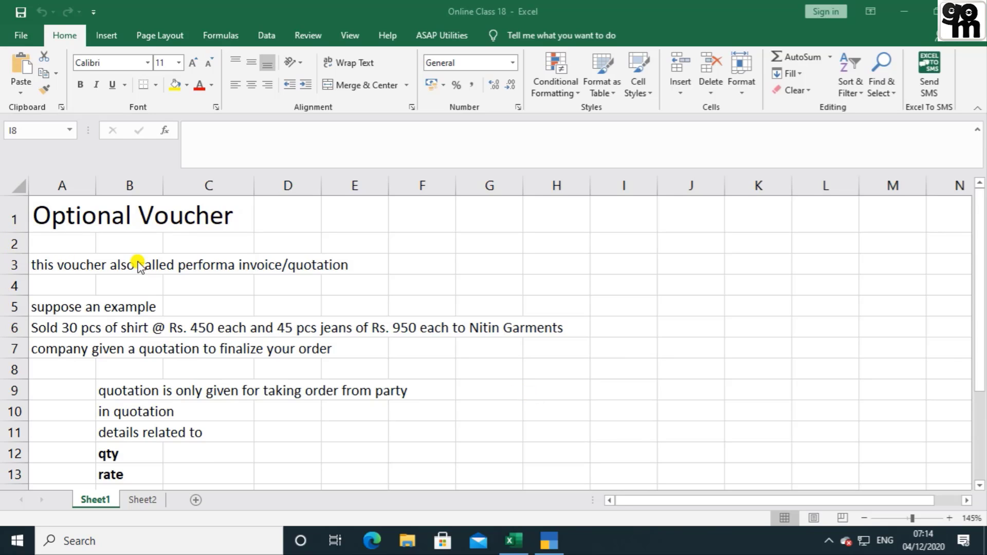
Review the post-dated and optional voucher notes in the workbook, including the details a quotation should contain.
left_click(141, 500)
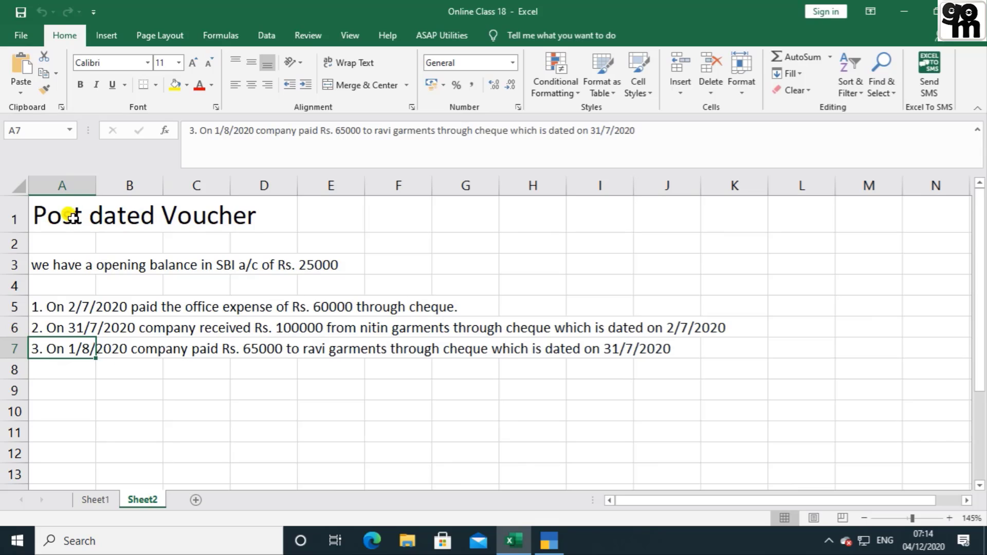
left_click(91, 502)
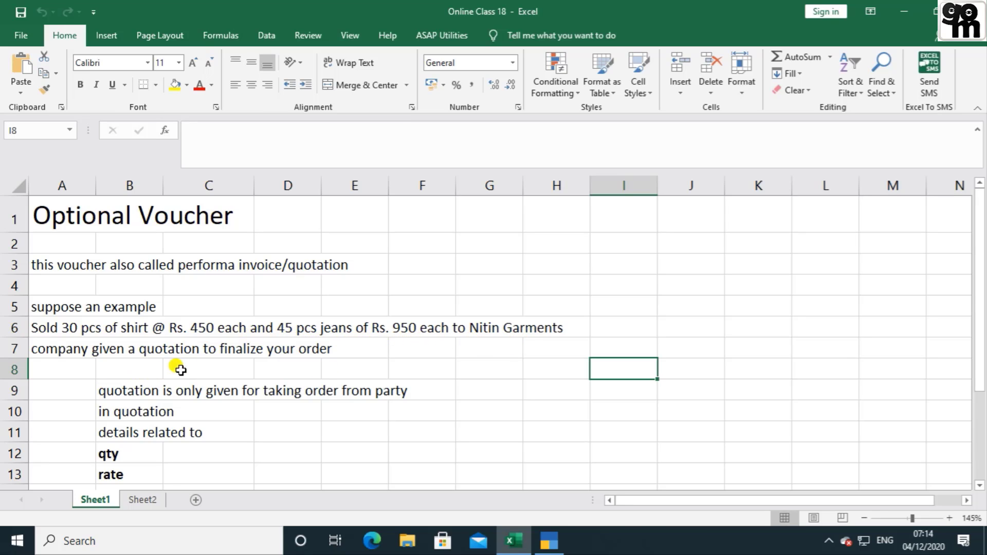
scroll(259, 382, "down", 1)
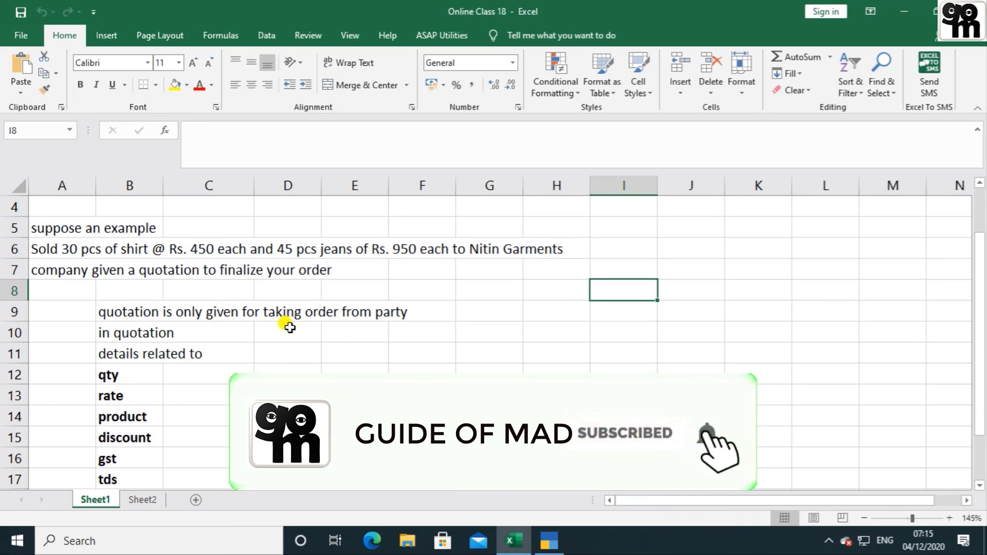
scroll(154, 344, "down", 1)
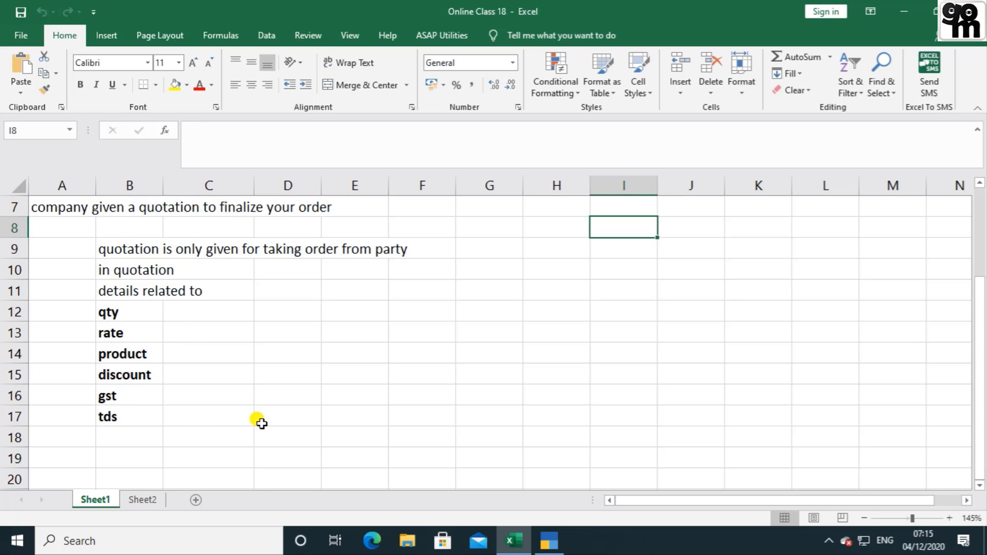
Switch to TallyPrime and open a new sales voucher for the company.
left_click(550, 541)
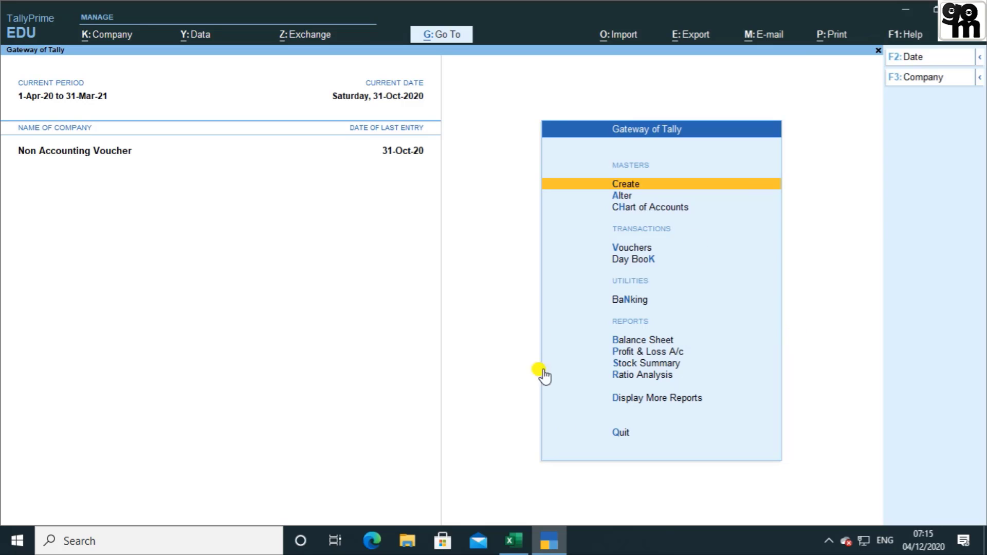
key("Down")
key("Down")
key("Down")
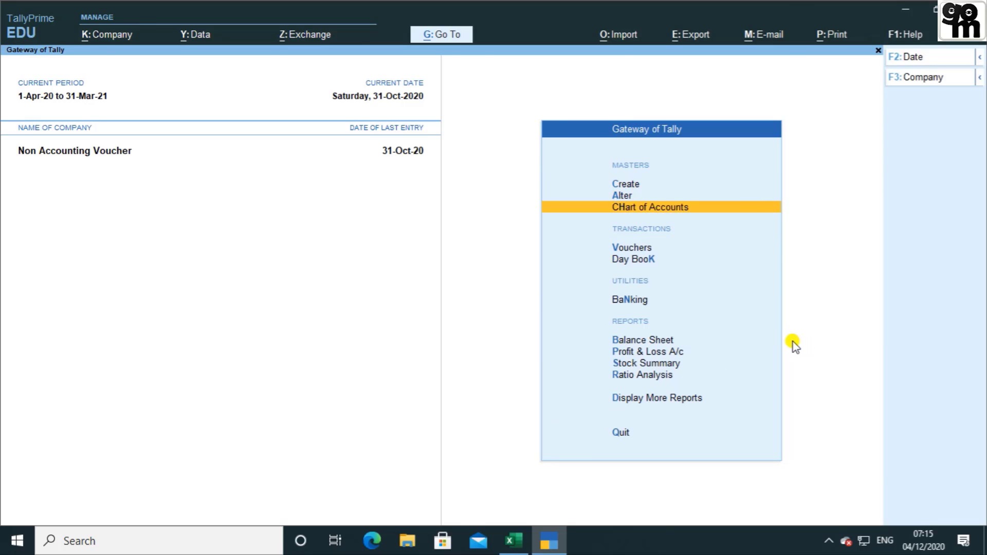
key("Return")
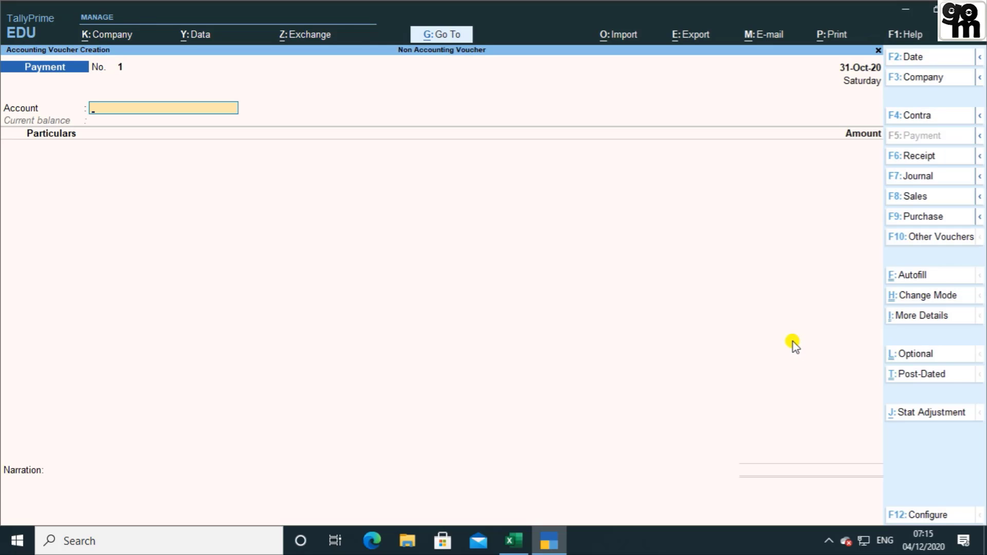
key("F8")
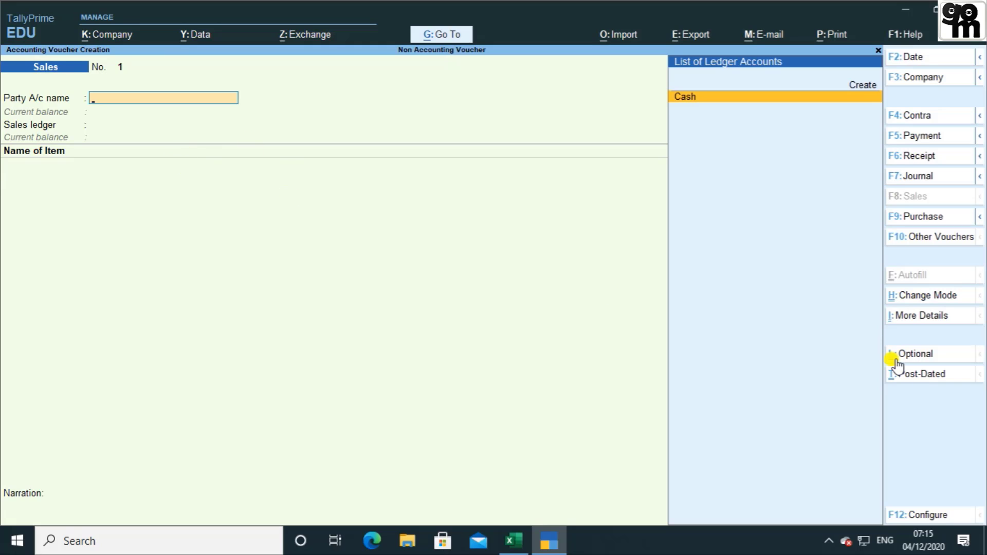
key("ctrl")
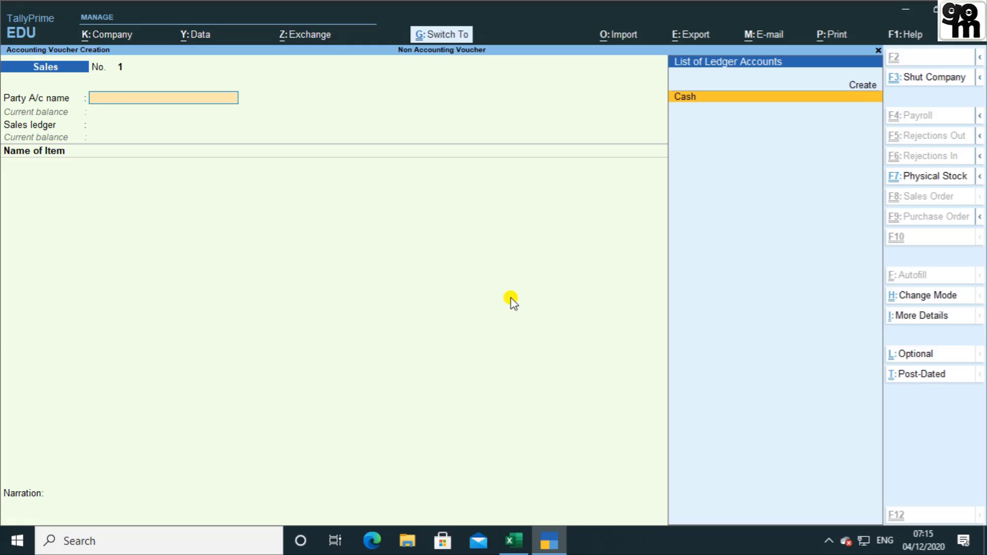
key("ctrl+l")
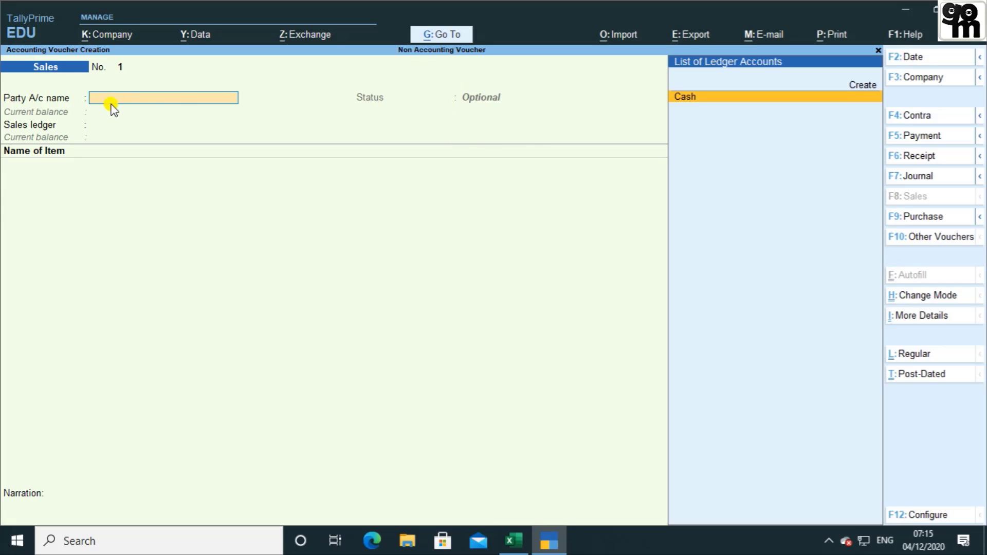
key("Escape")
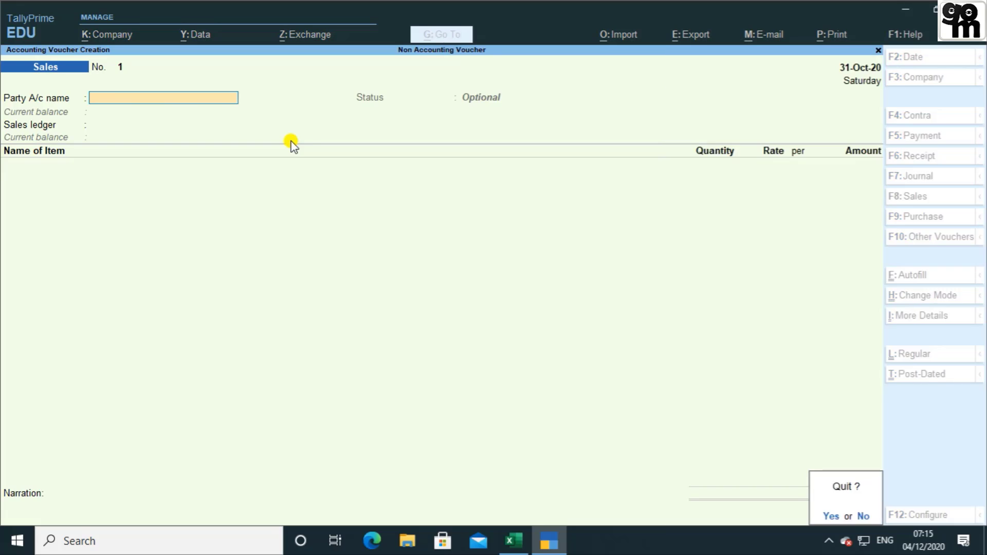
key("y")
key("XF86AudioMute")
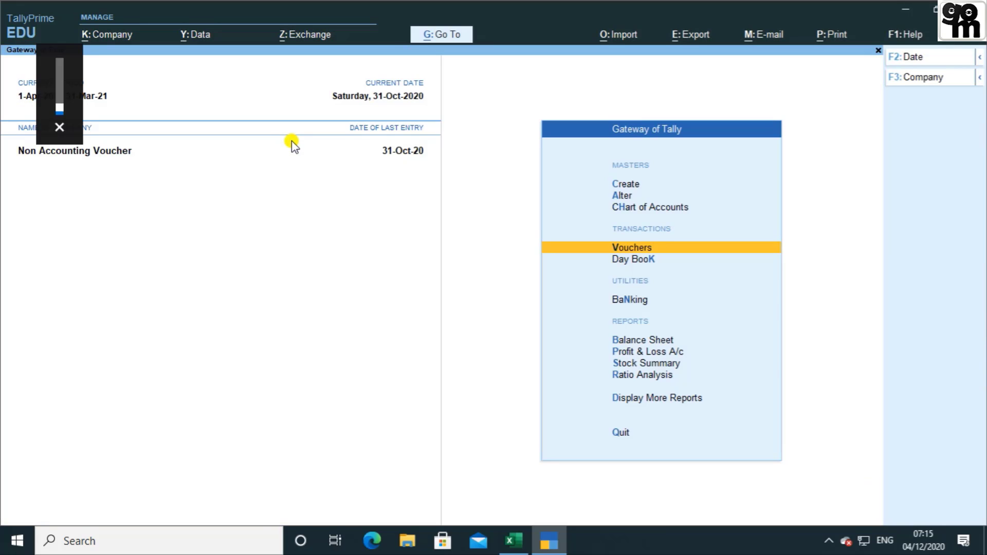
Examine the company's balance sheet in its detailed view, then return to the gateway.
left_click(625, 342)
key("alt")
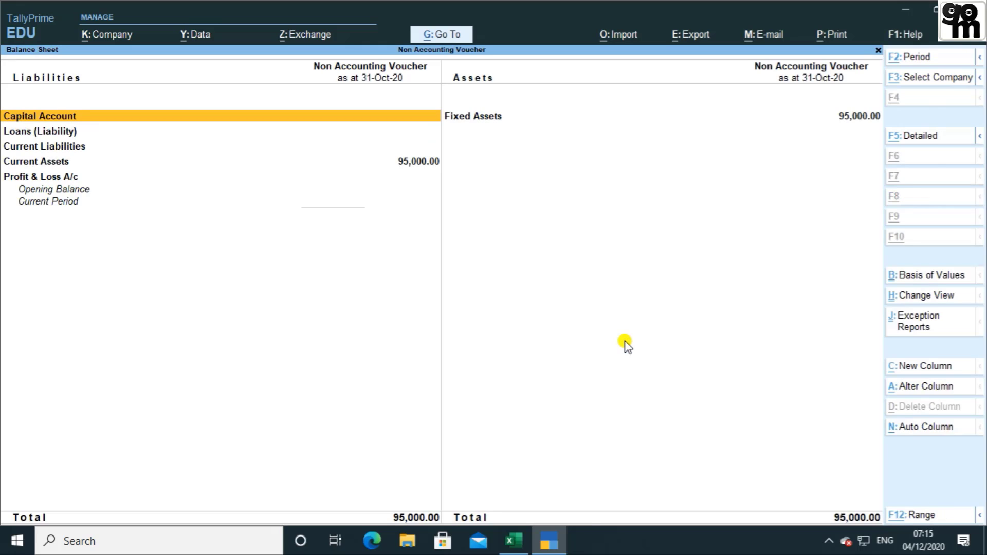
key("alt+F5")
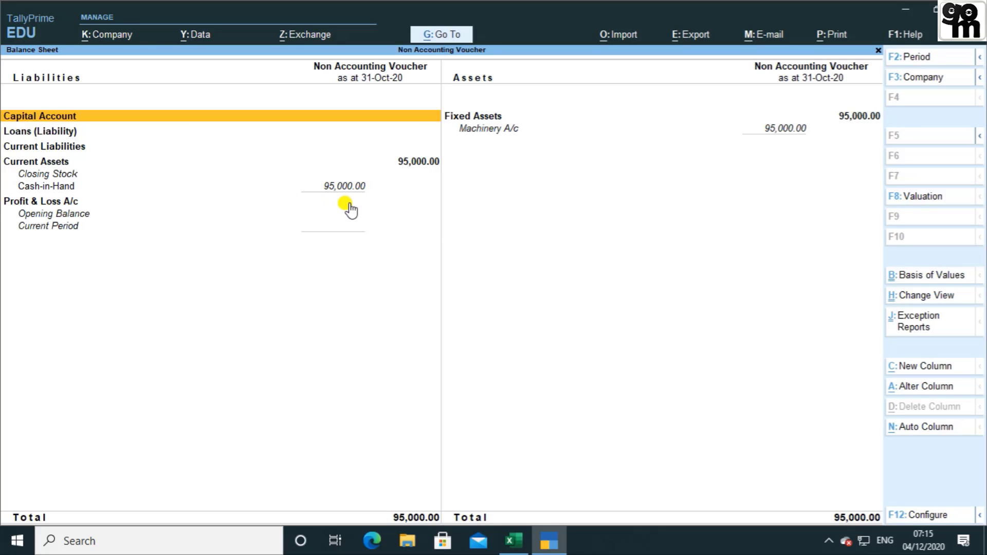
key("Escape")
Open a new sales voucher and set its status to Optional.
key("Up")
key("Up")
key("Up")
key("Return")
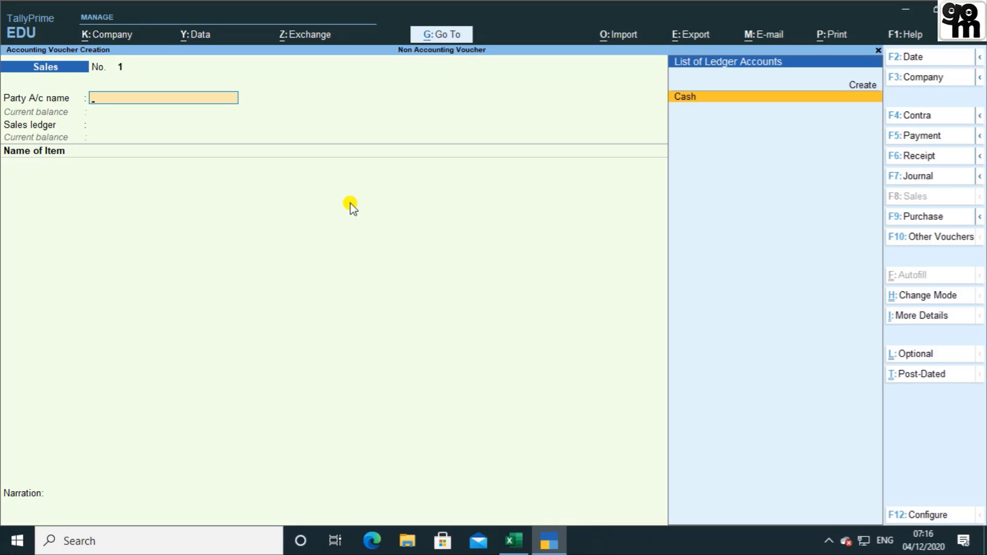
key("ctrl+l")
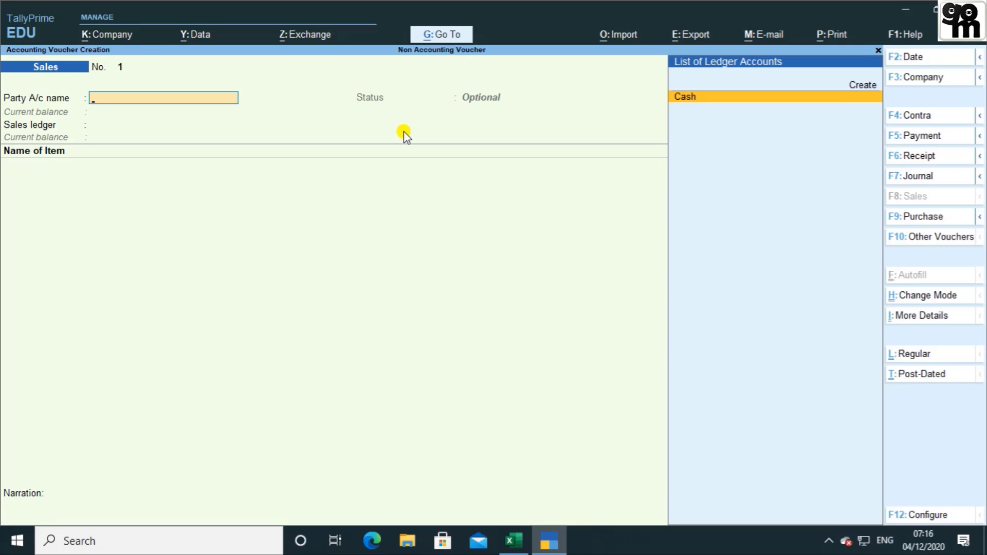
Create a party ledger with the customer's name under Sundry Debtors, keeping bill-by-bill balances on and no default credit period.
key("alt+c")
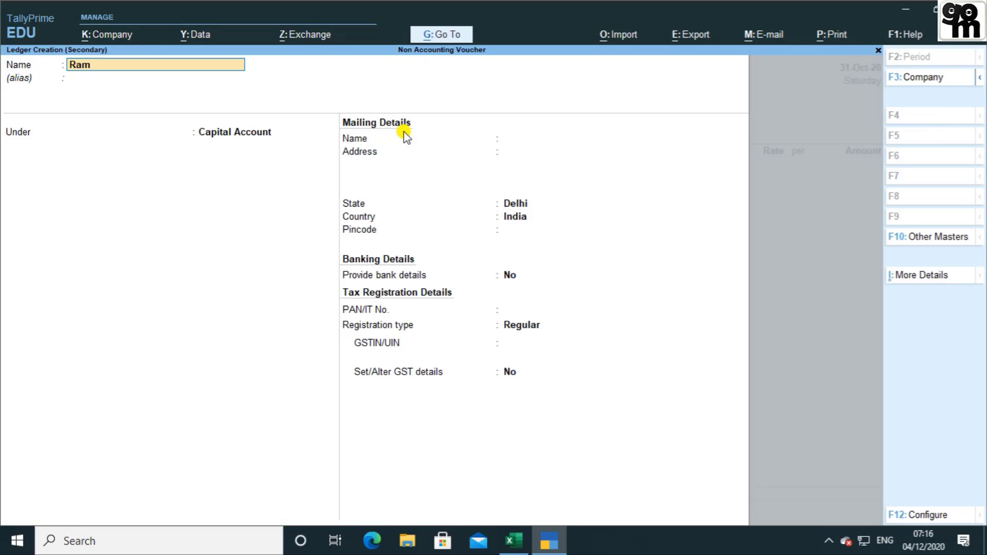
key("Return")
key("Return")
type("S")
key("Down")
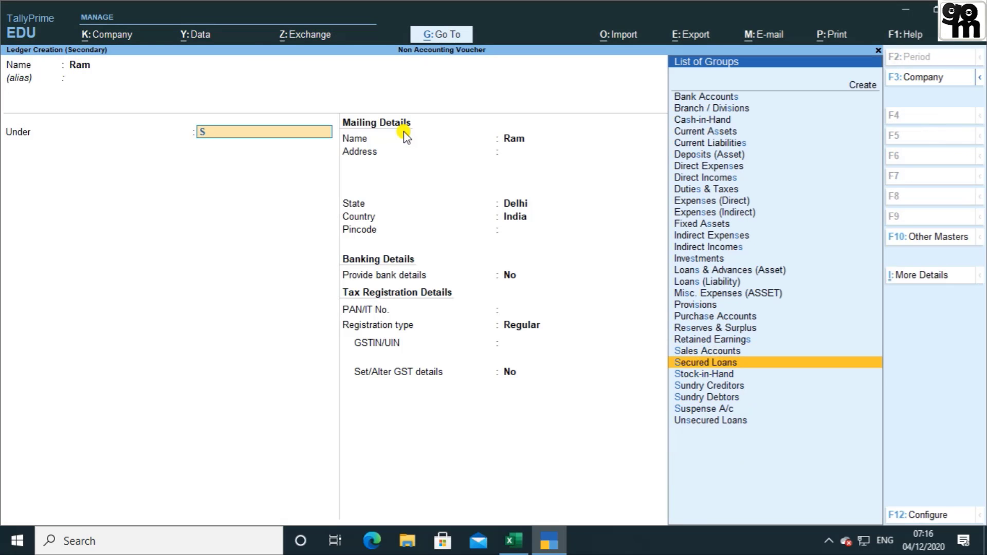
key("Down")
key("Down")
key("Down")
key("Return")
key("Return")
key("Return")
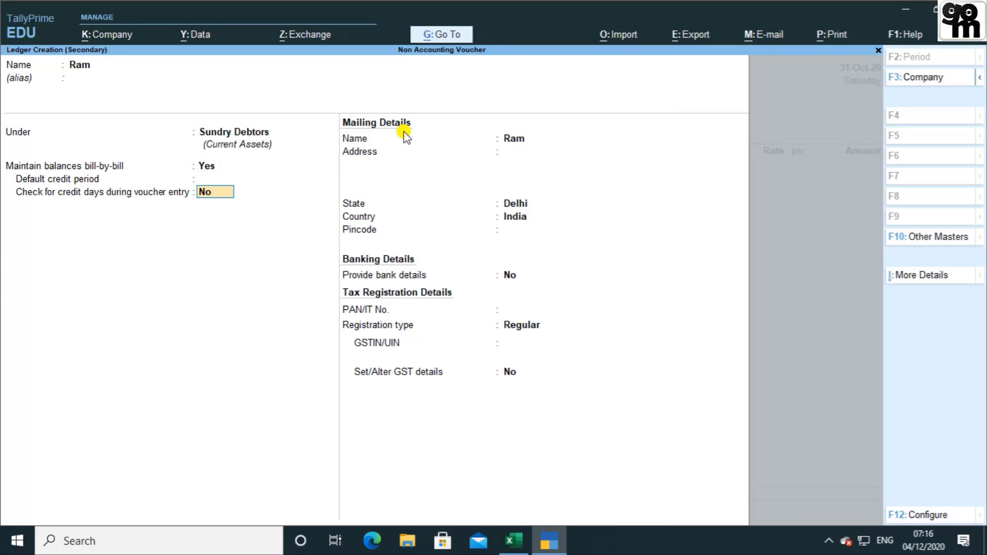
Set the party ledger's GST registration type to Unregistered and save the ledger.
key("Return")
key("Return")
key("Return")
key("Return")
key("Return")
key("Down")
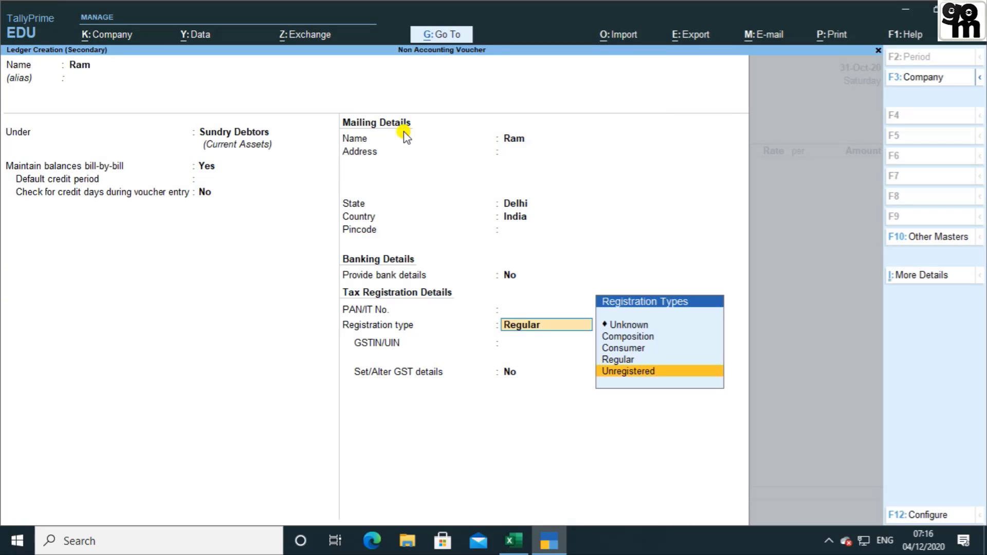
key("Return")
key("Return")
key("Return")
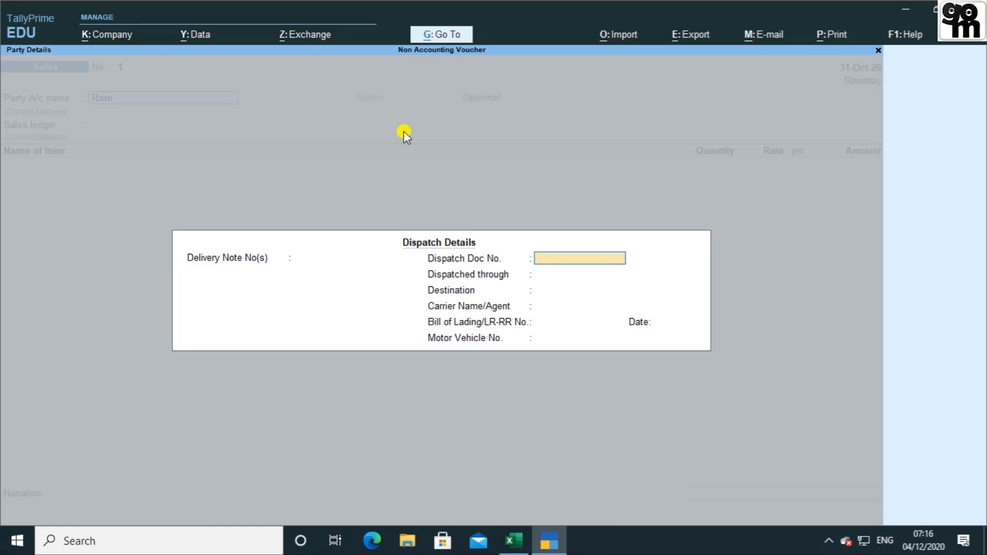
Leave the voucher's dispatch details blank and accept them.
key("Return")
key("Return")
key("Return")
key("Return")
key("Return")
key("Return")
key("Return")
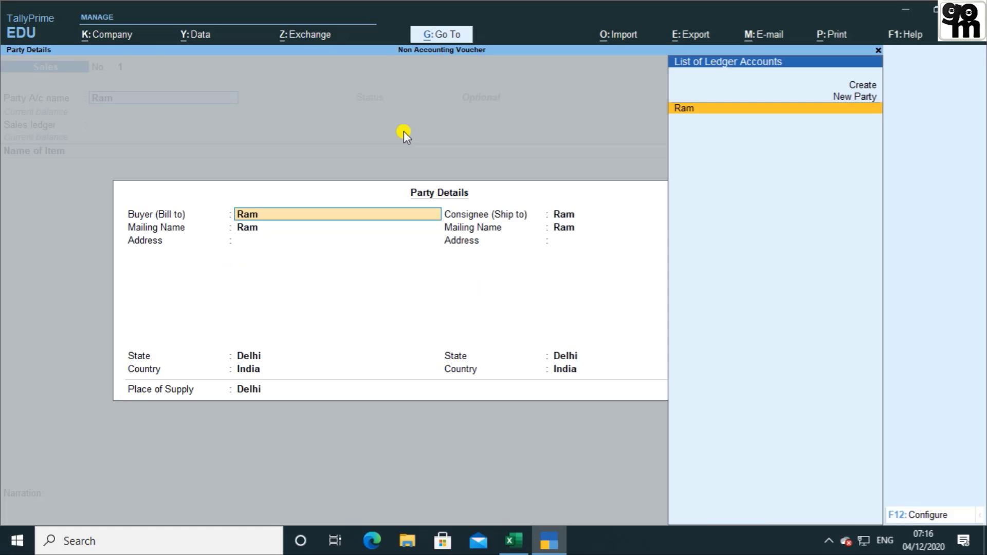
Accept the default buyer and consignee details with Delhi as the place of supply.
key("Return")
key("Return")
key("Return")
key("Return")
key("Return")
key("Return")
key("Return")
key("Return")
key("Return")
key("Return")
key("Return")
key("Return")
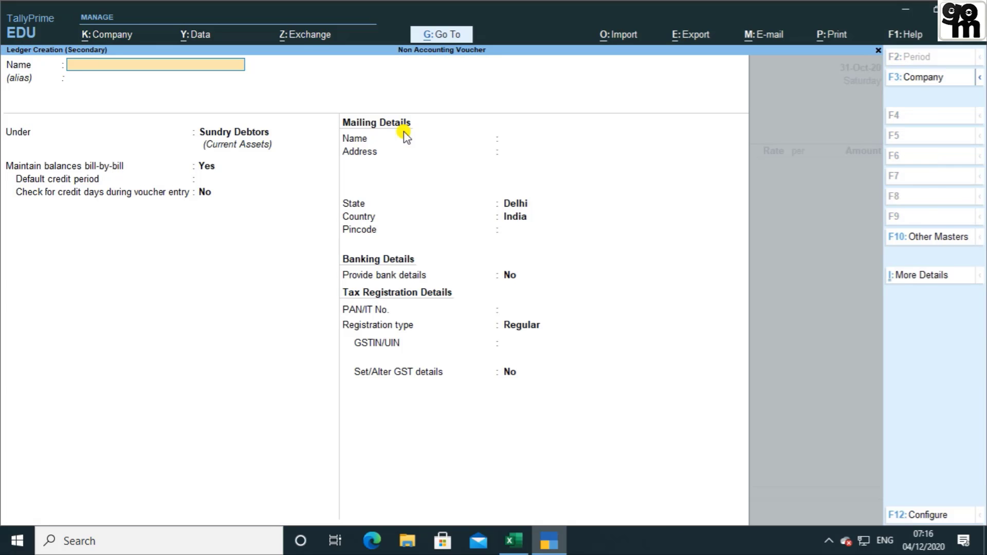
key("Escape")
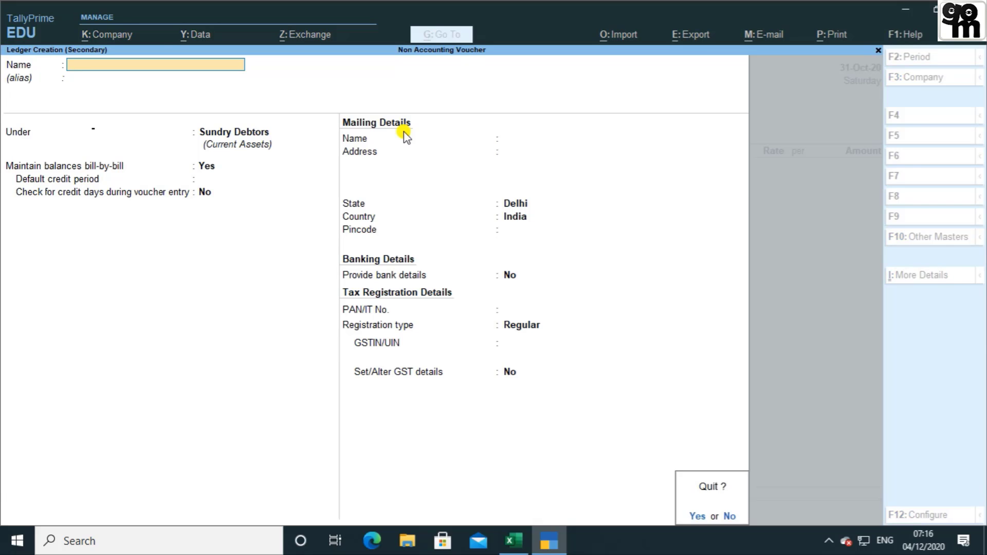
key("Return")
Create a sales ledger named Sale A/c under the Sales Accounts group, with its ledger type Not Applicable.
key("Return")
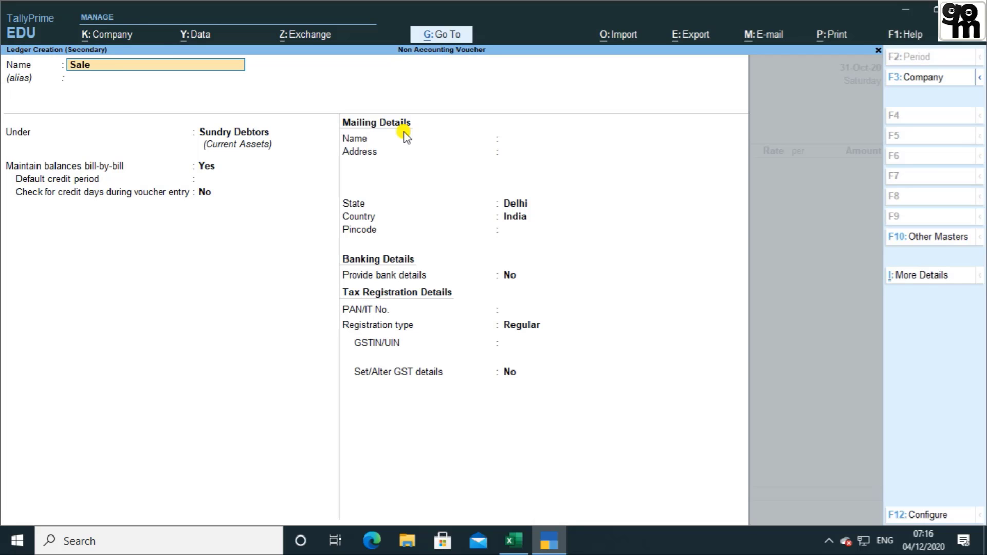
key("Return")
key("Return")
type("Sa")
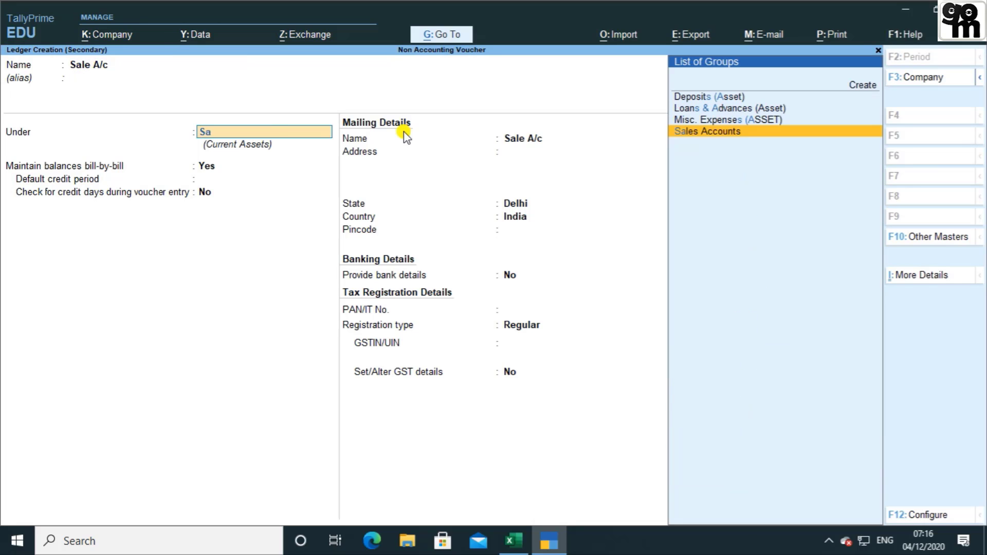
key("Return")
key("Return")
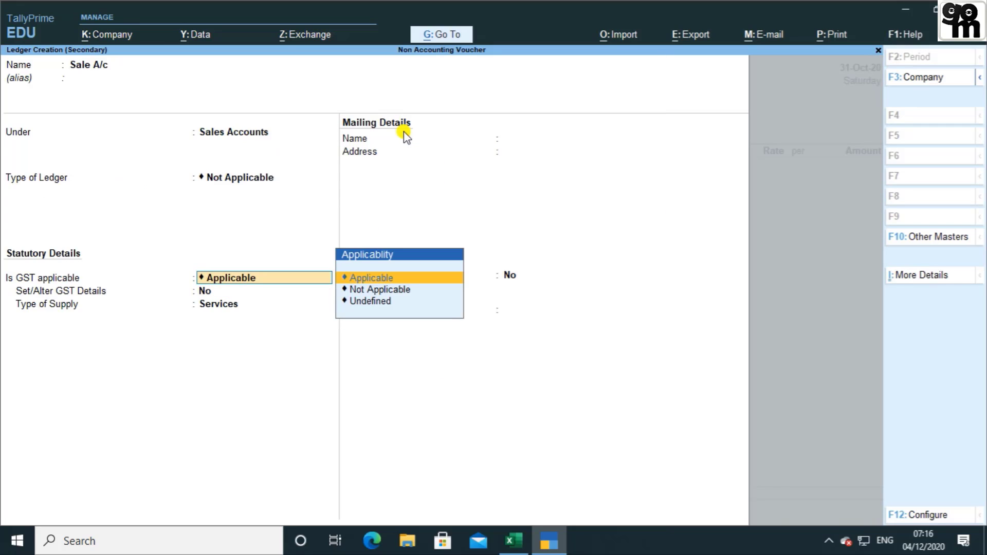
Keep GST applicable for the sales ledger, set its type of supply to Goods and save it.
key("Return")
key("Return")
key("Up")
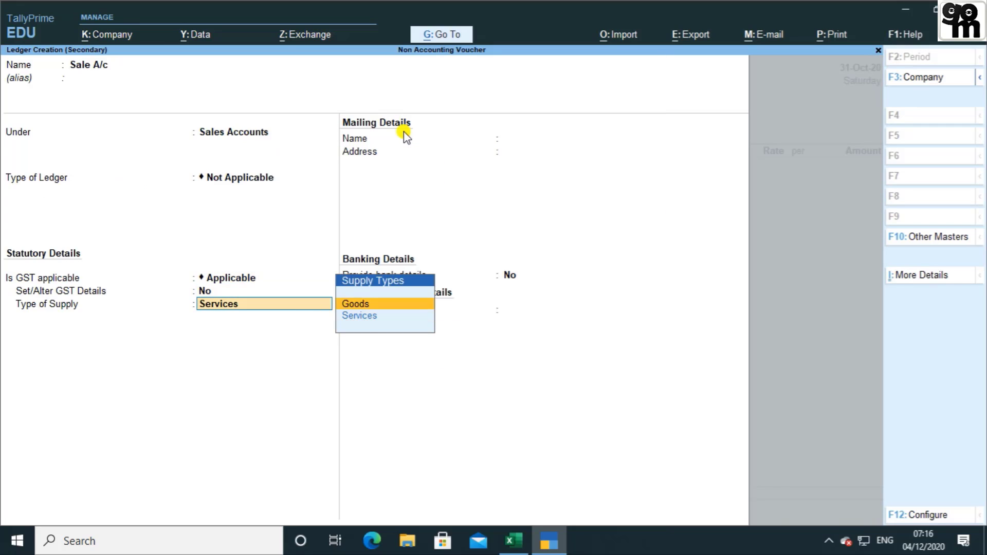
key("Return")
key("Return")
key("Return")
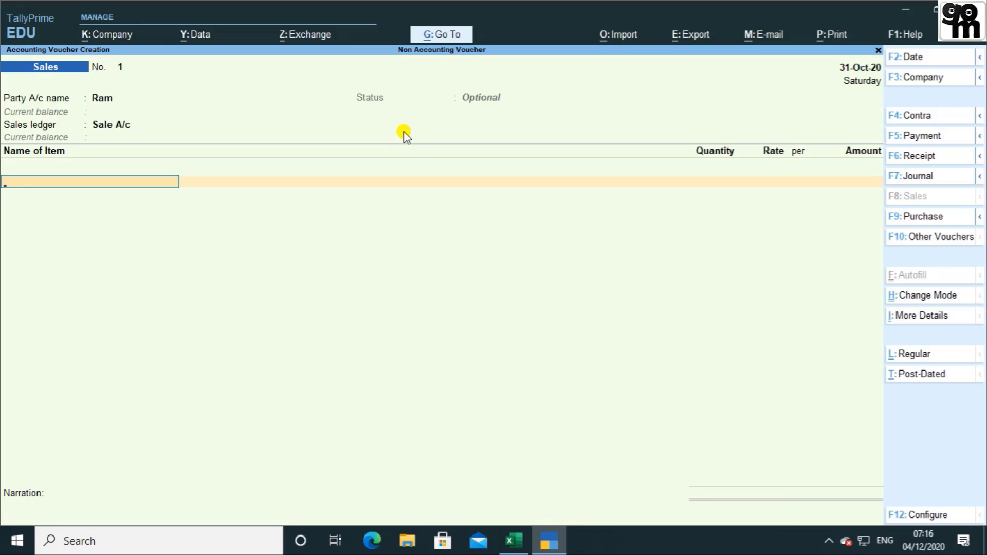
Start a new stock item named Shirt under the Primary group from the voucher's item line.
key("Return")
key("BackSpace")
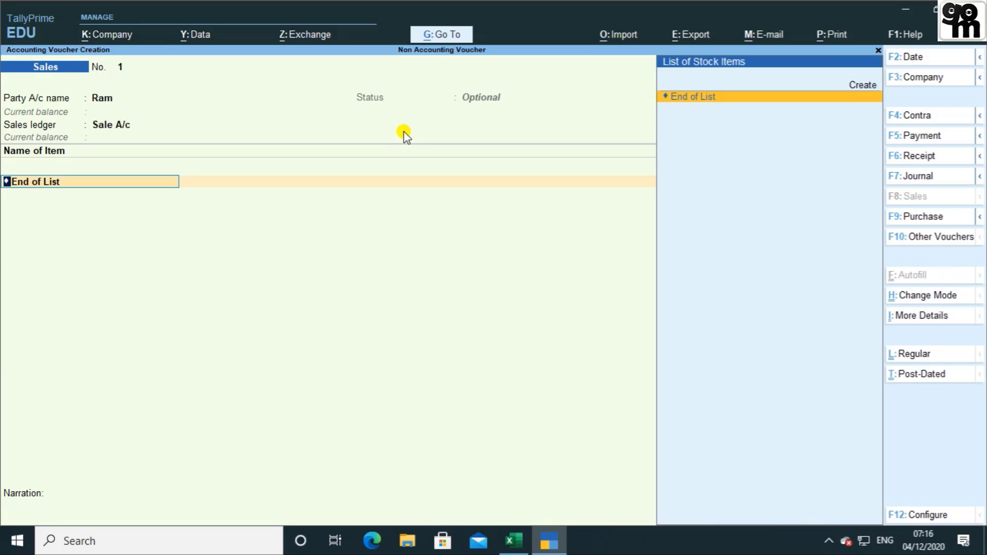
key("alt+c")
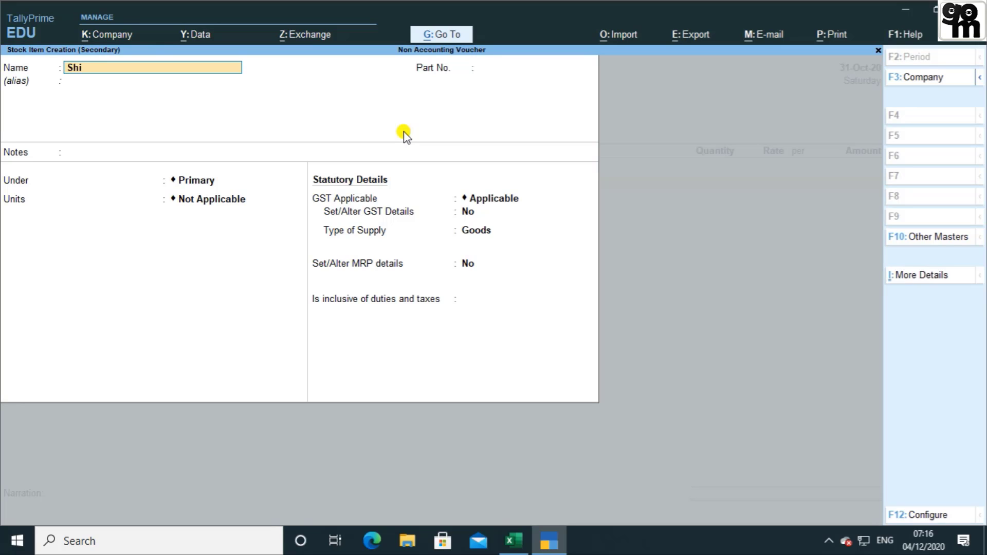
type("Shirt")
key("Return")
key("Return")
key("Return")
key("Return")
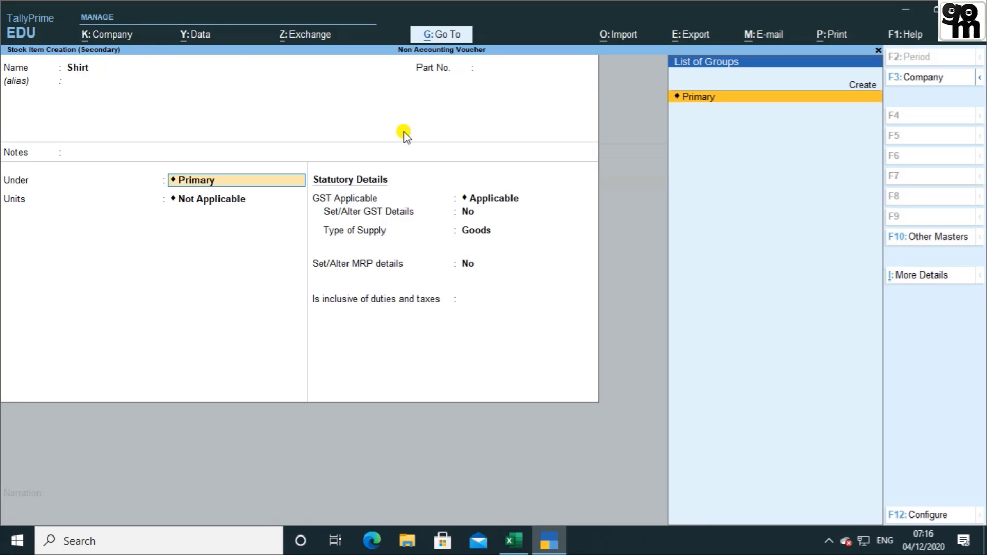
key("Return")
Create a simple unit with symbol pcs and quantity code PCS-PIECES, and assign it to the Shirt item.
key("alt+c")
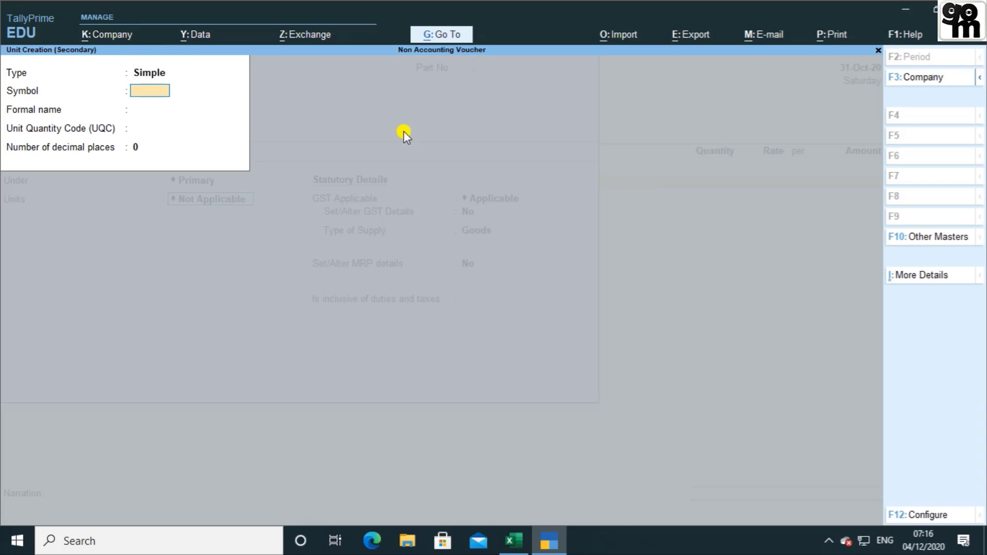
type("pcs")
key("Return")
key("Return")
type("pc")
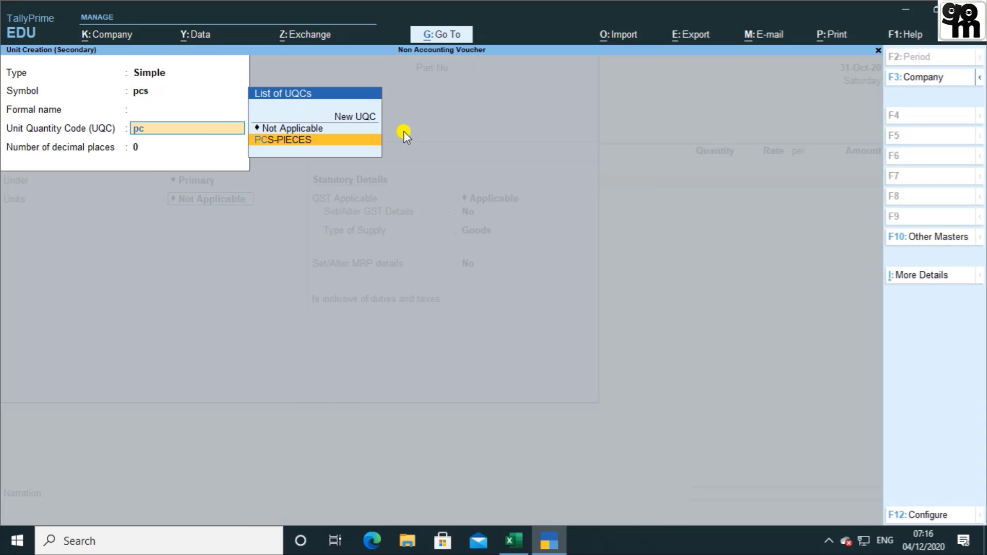
key("Return")
key("Return")
key("Return")
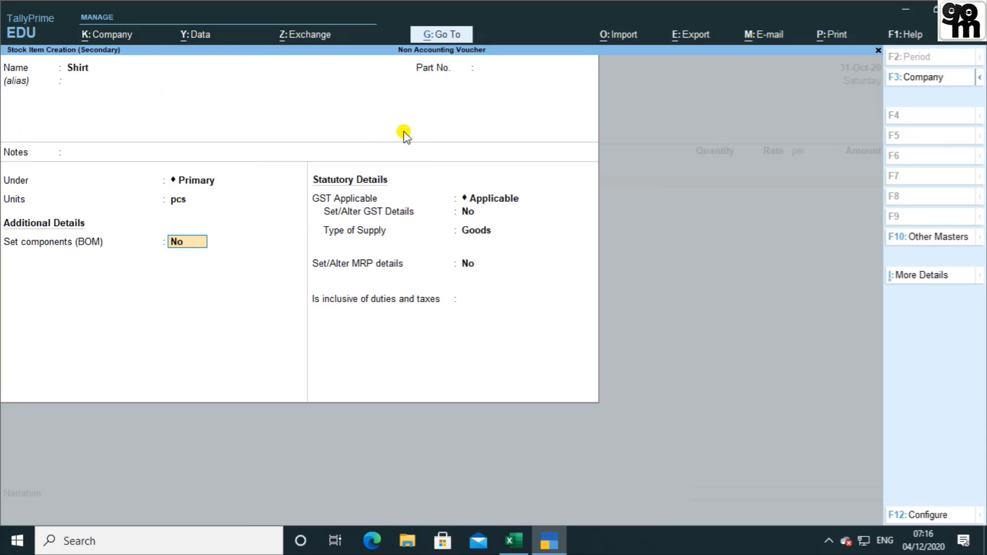
Finish the Shirt item with no components, GST Applicable, supply type Goods and no MRP details, and save it.
key("Return")
key("Return")
key("Return")
key("Return")
key("Return")
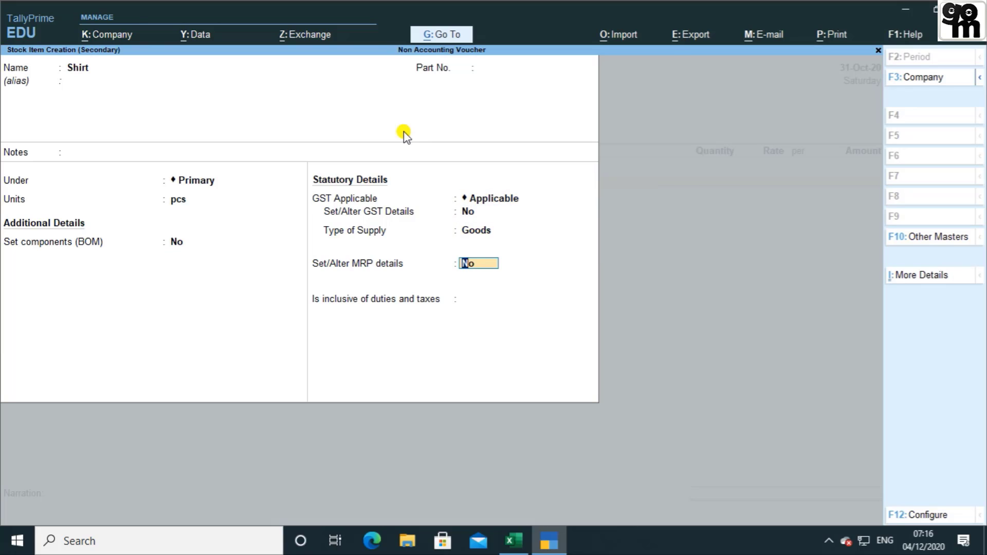
key("Return")
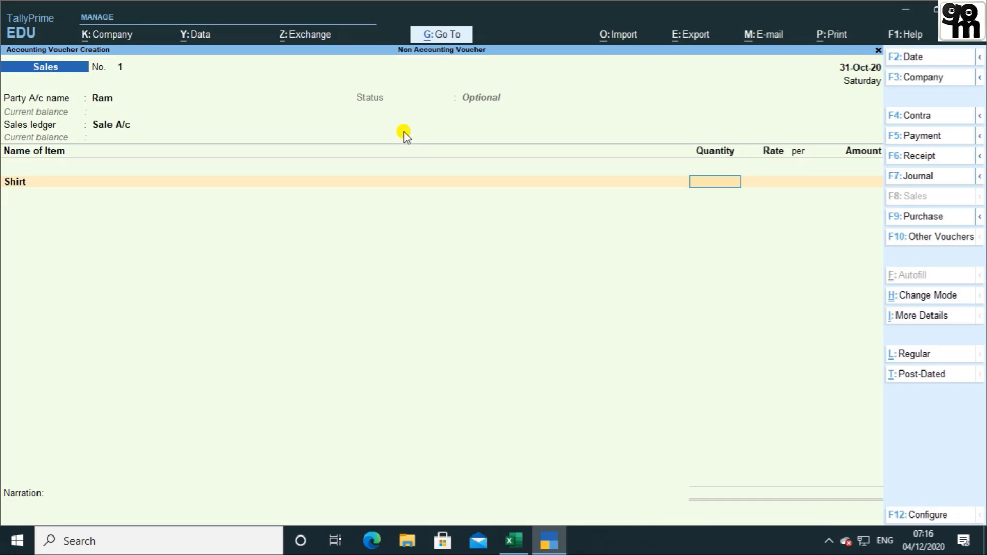
Enter 15 pcs of Shirt at a rate of 250 per pcs, end the item and ledger lists, and save the optional sales voucher.
type("15")
key("Return")
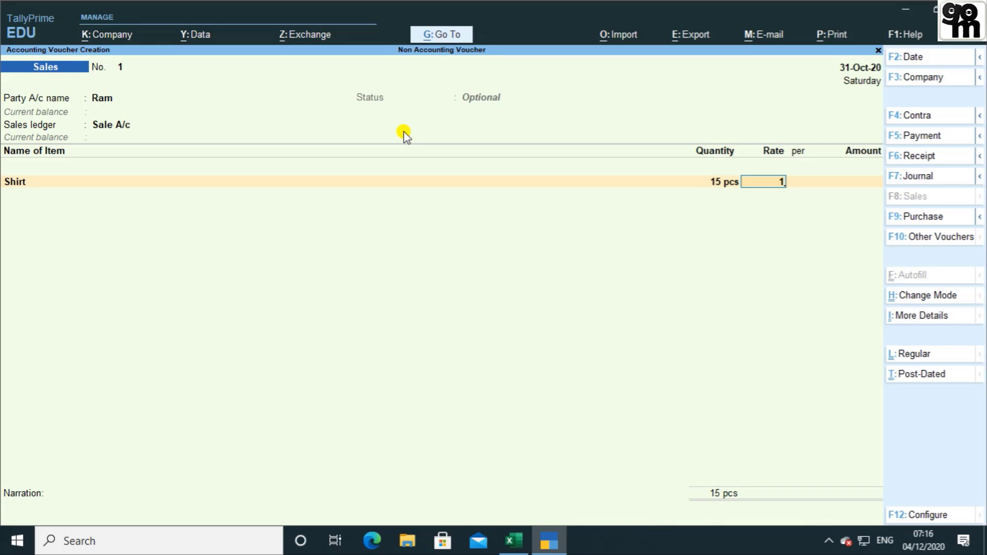
type("250")
key("Return")
key("Return")
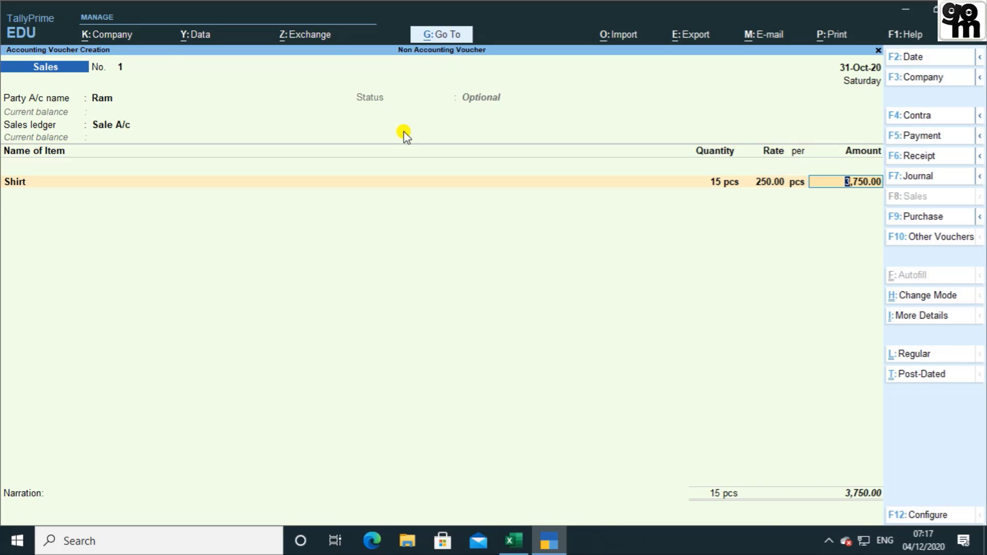
key("Return")
key("Return")
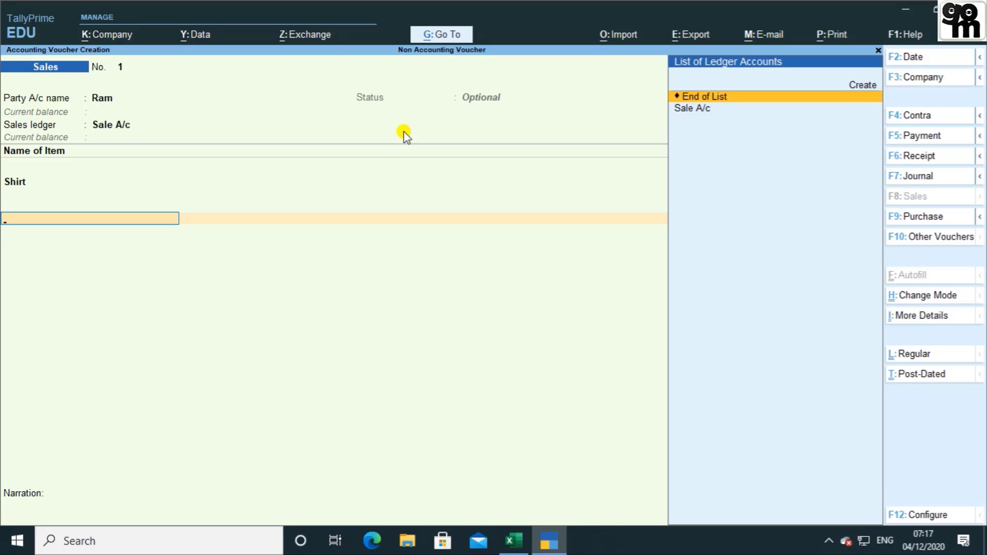
key("Return")
key("Return")
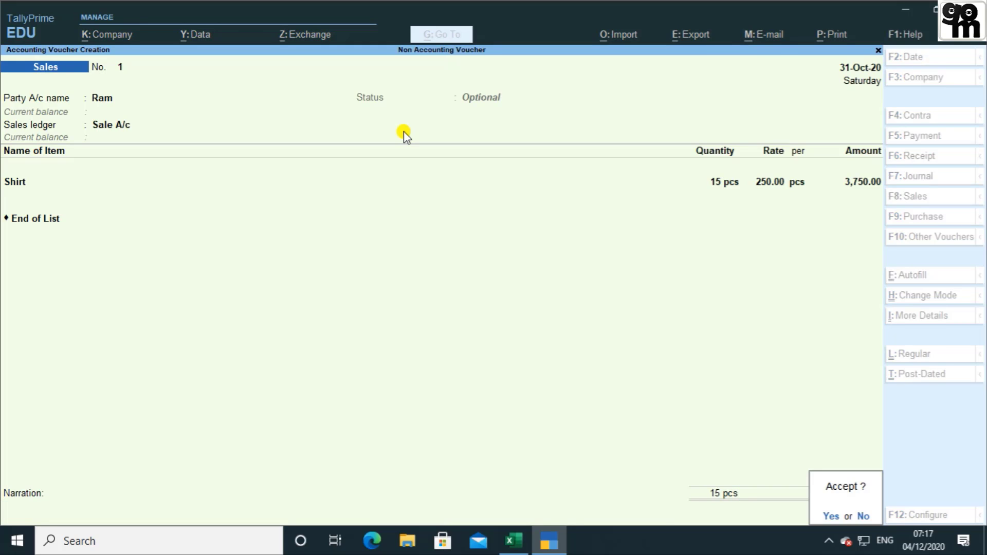
key("Return")
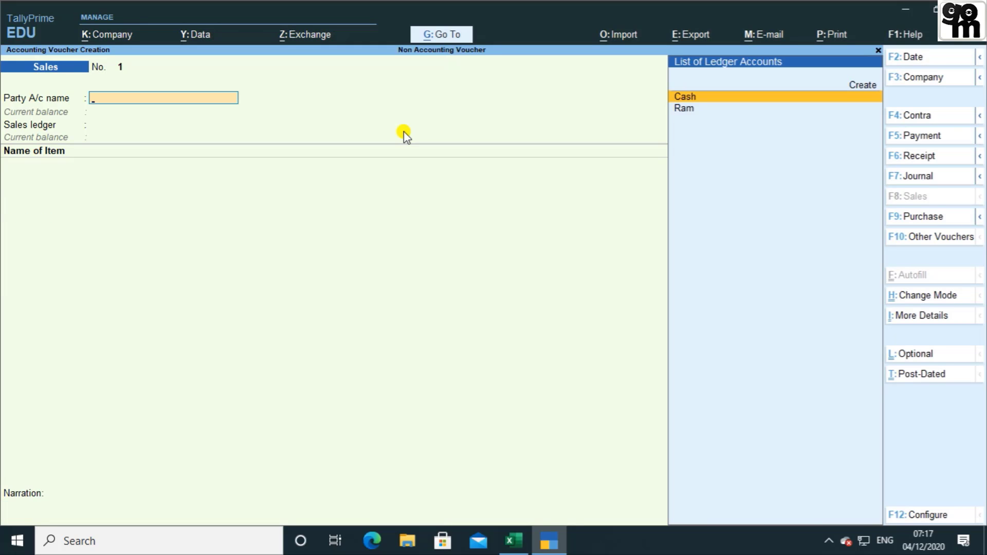
Leave voucher entry and check the Balance Sheet in detailed view for any effect of the optional voucher.
key("Escape")
key("Down")
key("Down")
key("Down")
key("Down")
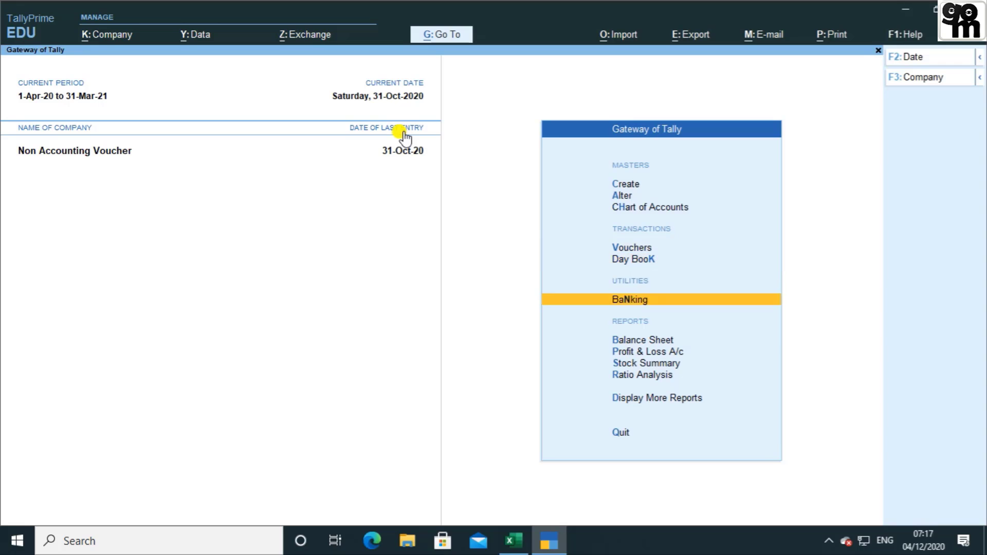
key("Up")
key("Return")
key("alt+F5")
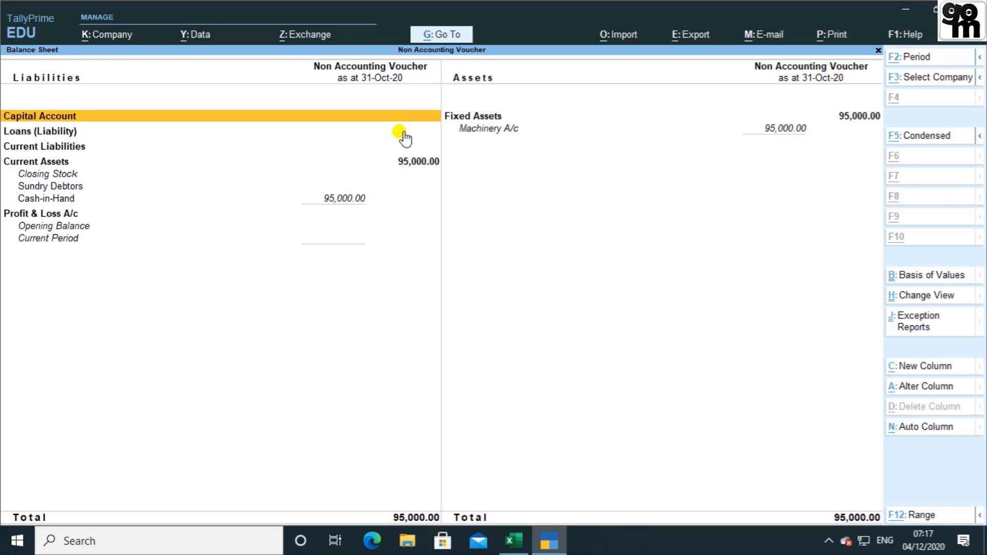
key("Escape")
Check the Profit & Loss A/c for any effect of the optional voucher and return to the Gateway of Tally.
key("Down")
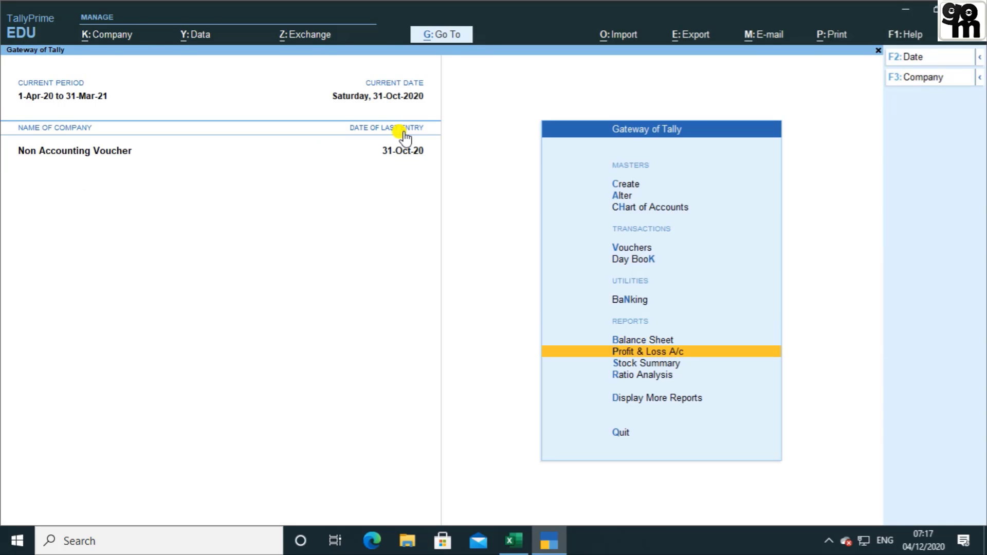
key("Return")
key("Escape")
Reopen the saved optional sales voucher for alteration from voucher entry.
key("Up")
key("Up")
key("Up")
key("Up")
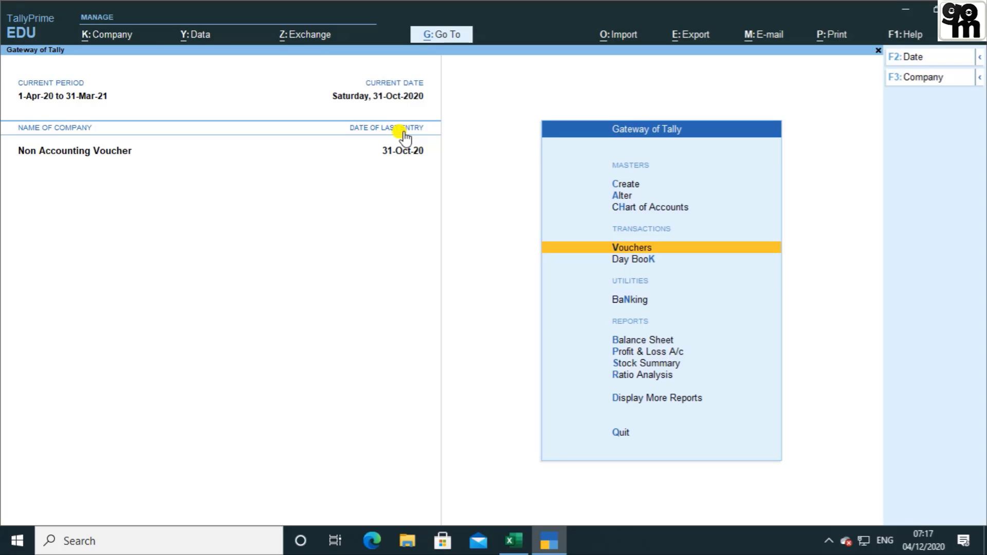
key("Return")
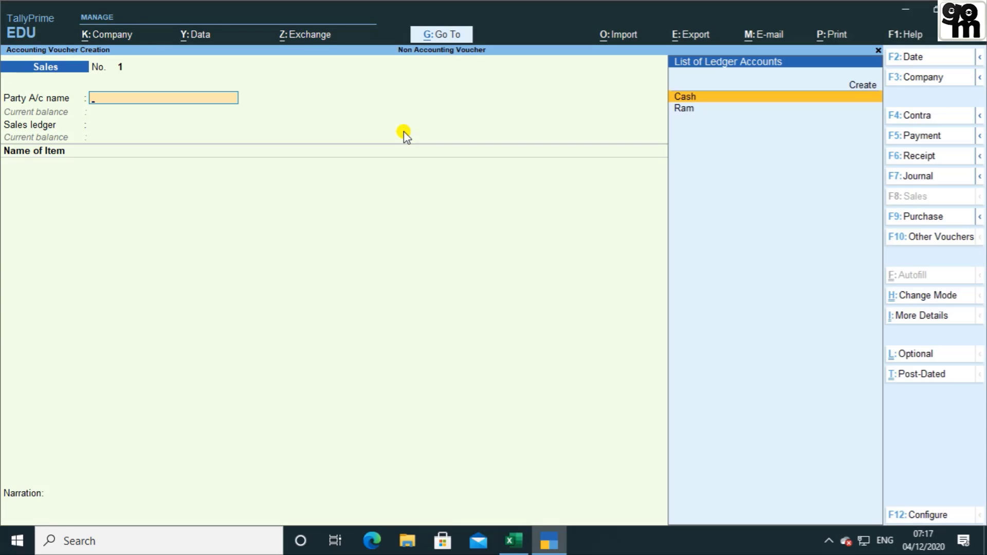
key("Page_Up")
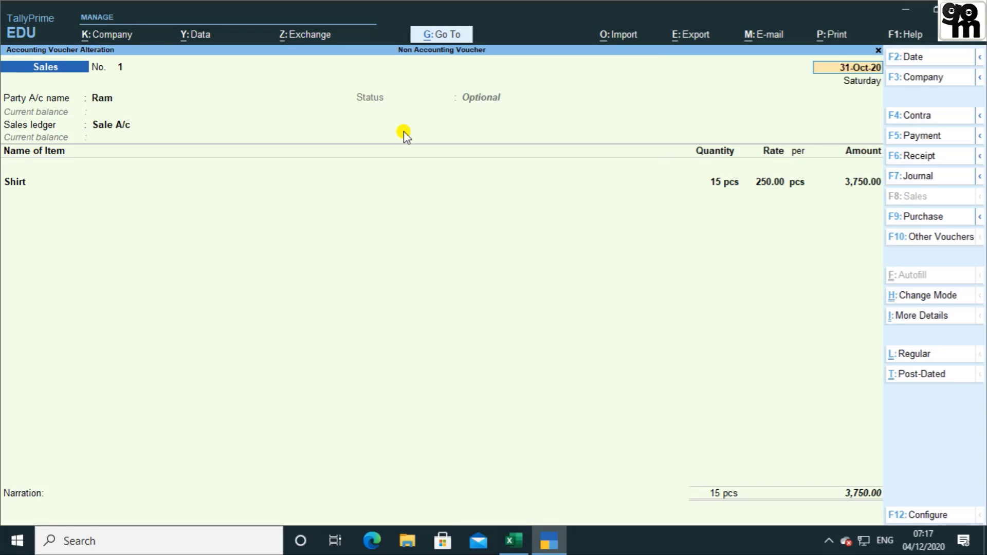
Preview the current voucher's printout as a proforma invoice, enlarge it and read it from header to declaration.
key("alt+p")
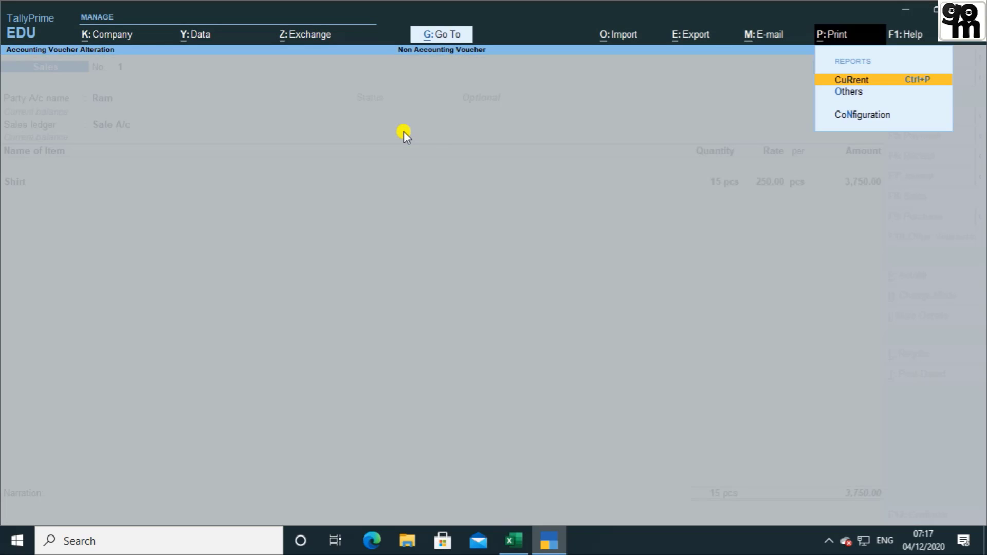
key("Return")
key("Left")
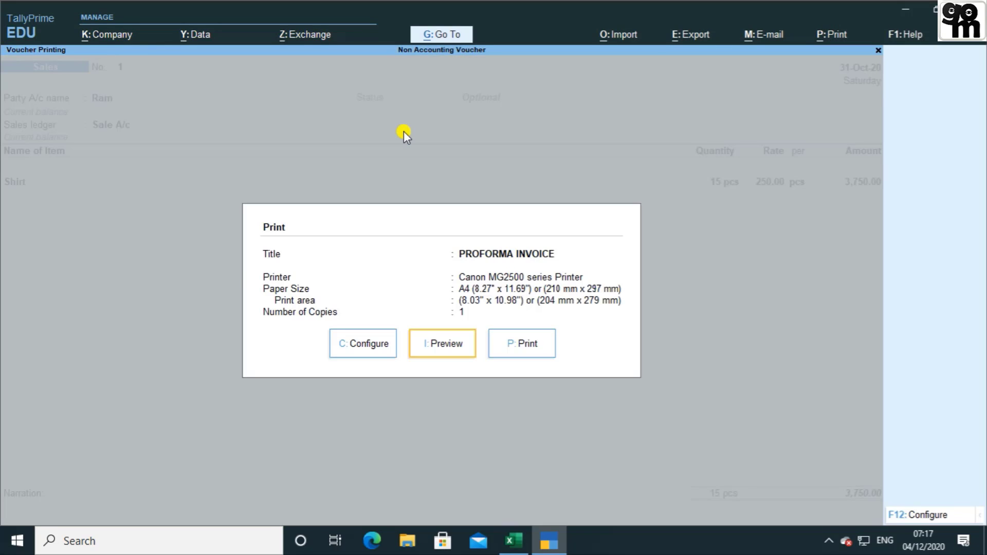
key("Return")
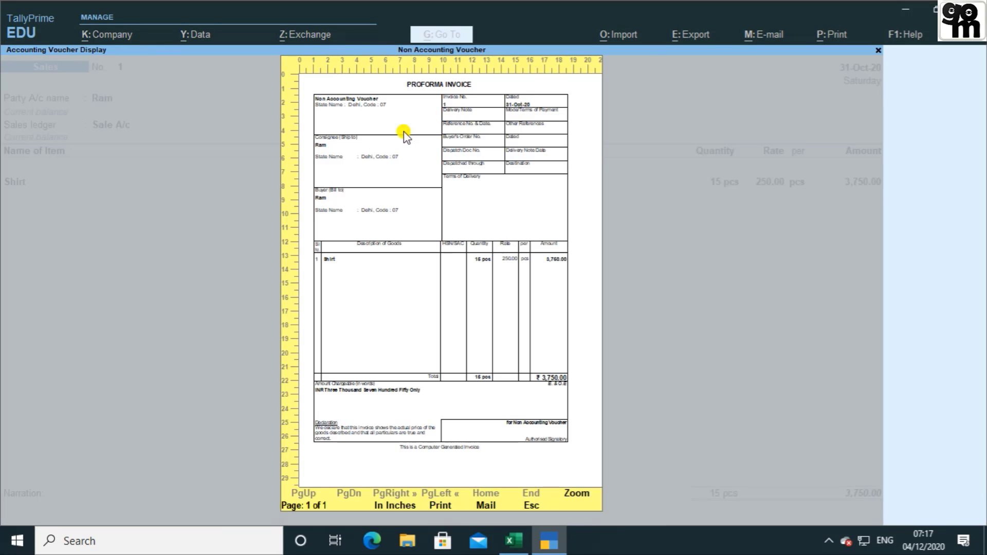
left_click(402, 86)
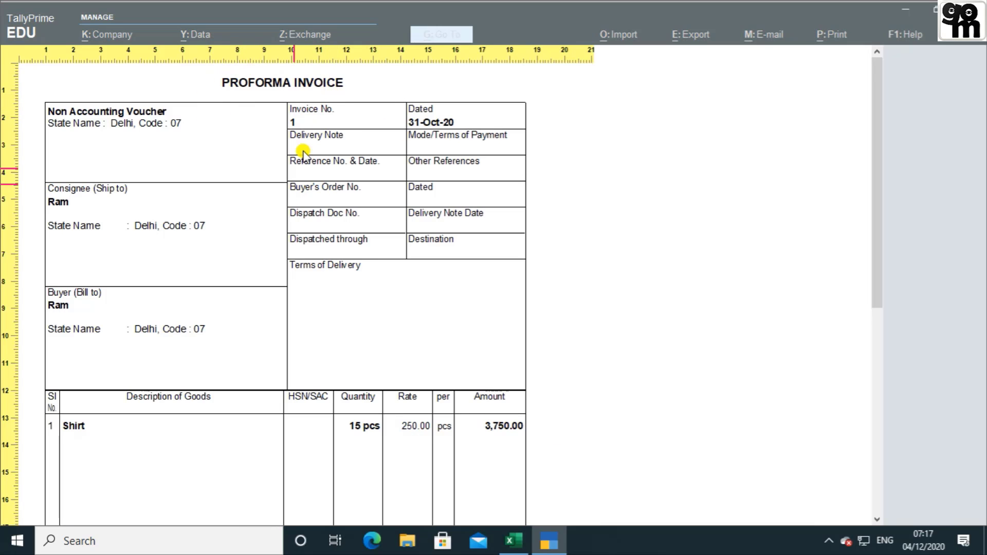
scroll(365, 285, "down", 3)
scroll(365, 352, "down", 3)
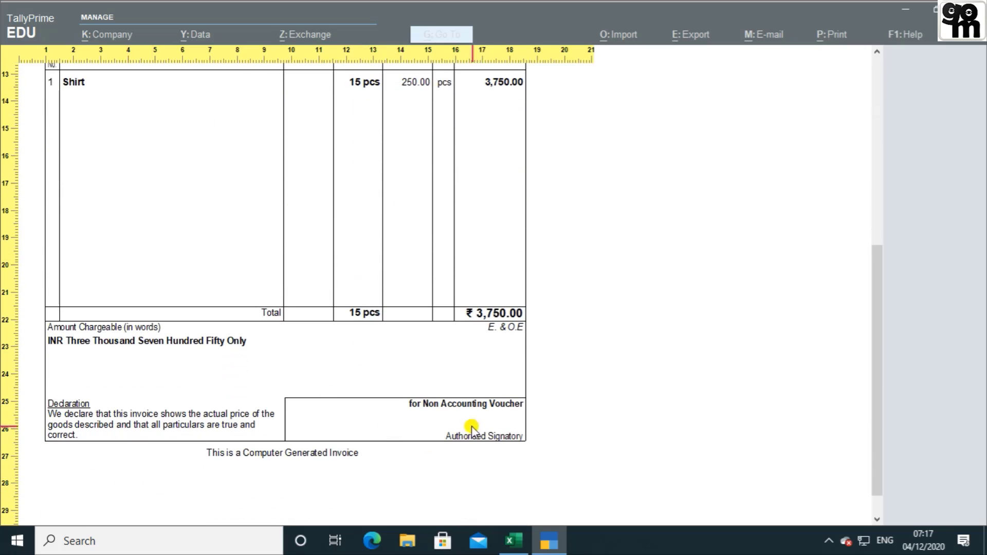
scroll(458, 418, "up", 3)
scroll(458, 417, "up", 5)
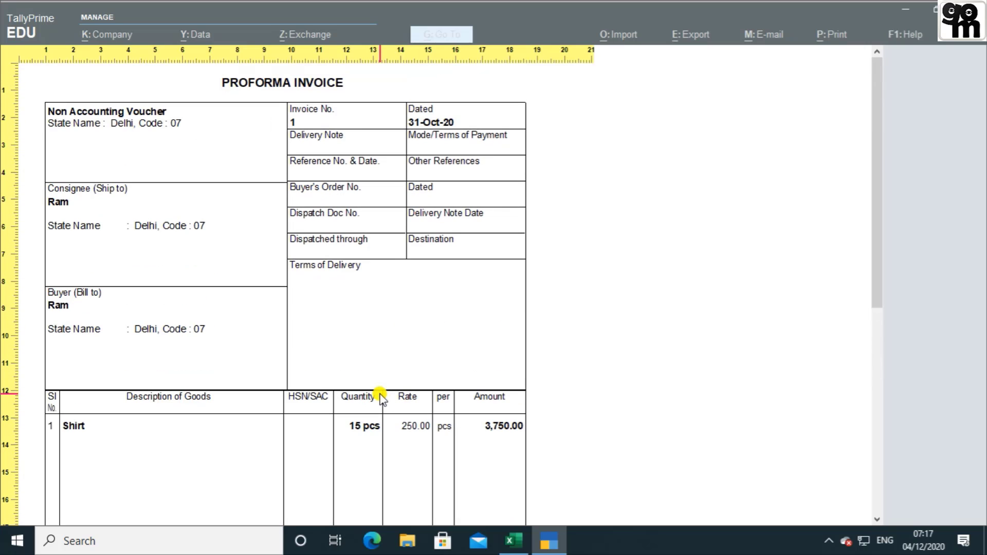
Switch to the Excel workbook, review the Optional Voucher notes on quotations, and return to the TallyPrime invoice preview.
key("alt+Tab")
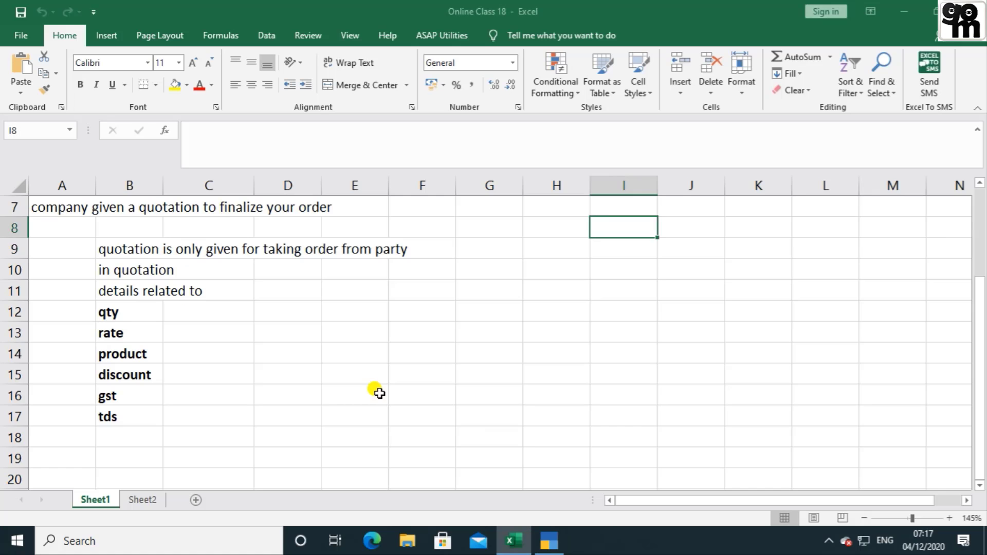
scroll(271, 396, "up", 2)
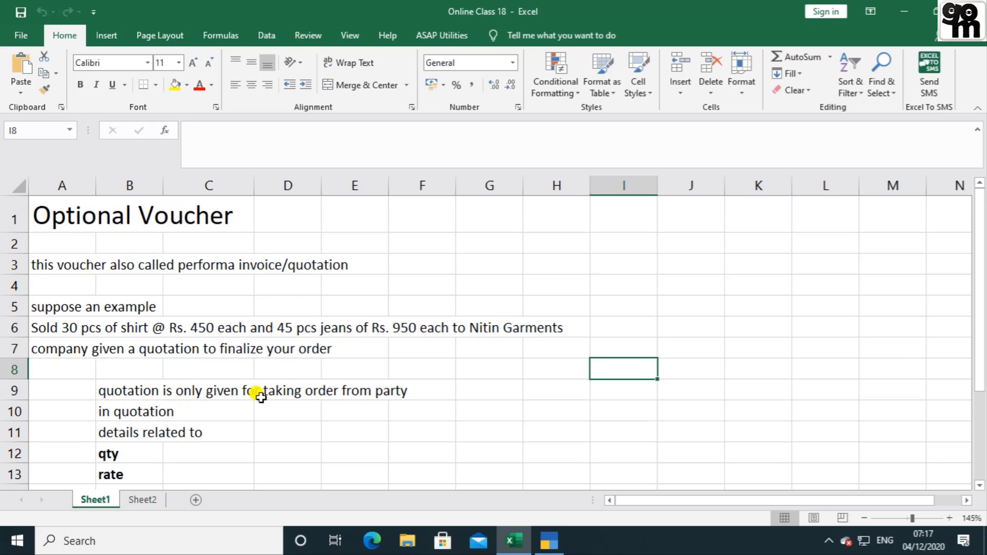
scroll(205, 362, "down", 2)
scroll(206, 365, "up", 1)
scroll(206, 365, "up", 1)
key("alt+Tab")
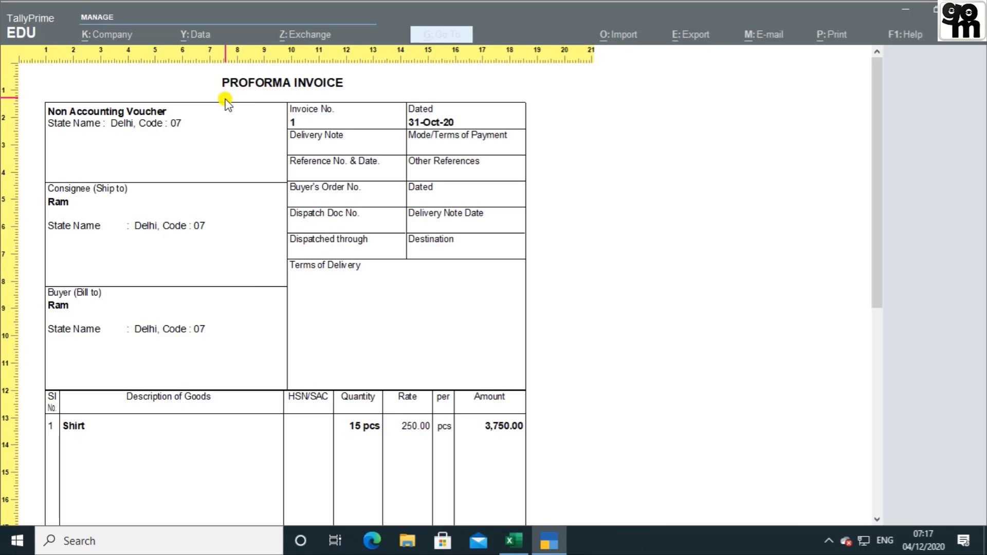
Close the proforma invoice preview and the print settings to get back to the sales voucher.
left_click(304, 101)
key("Escape")
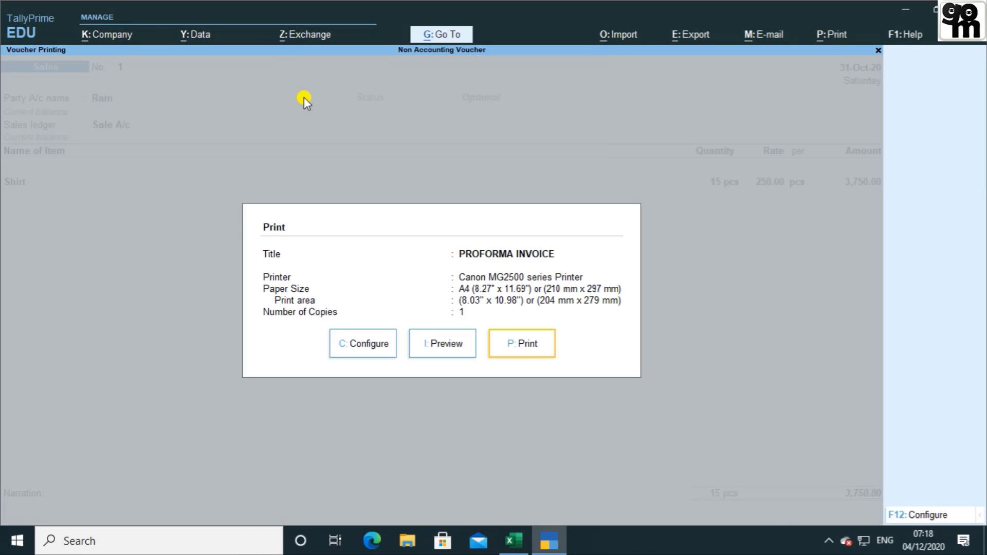
key("Escape")
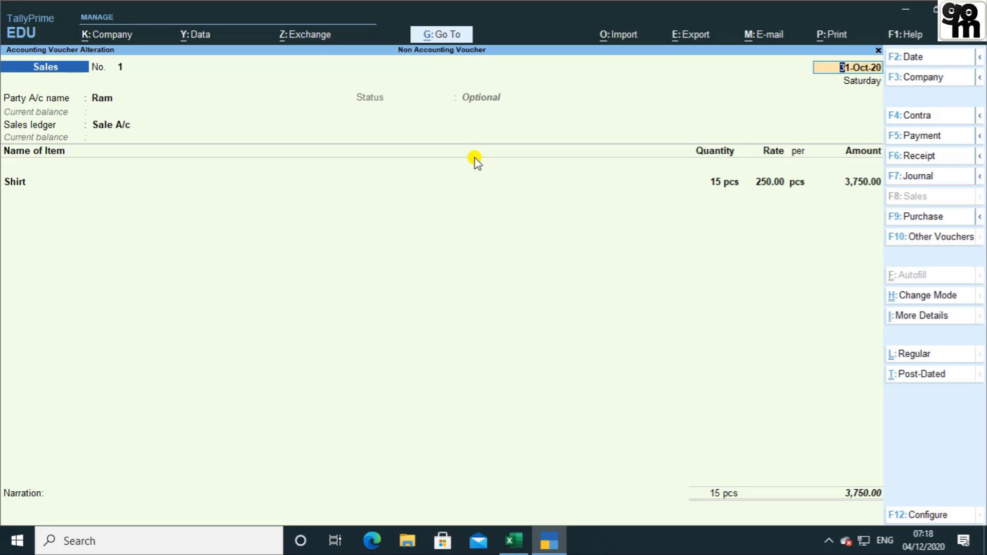
Change the voucher date to 1-11-2020, convert the optional voucher to a regular one, save it and quit voucher entry.
key("F2")
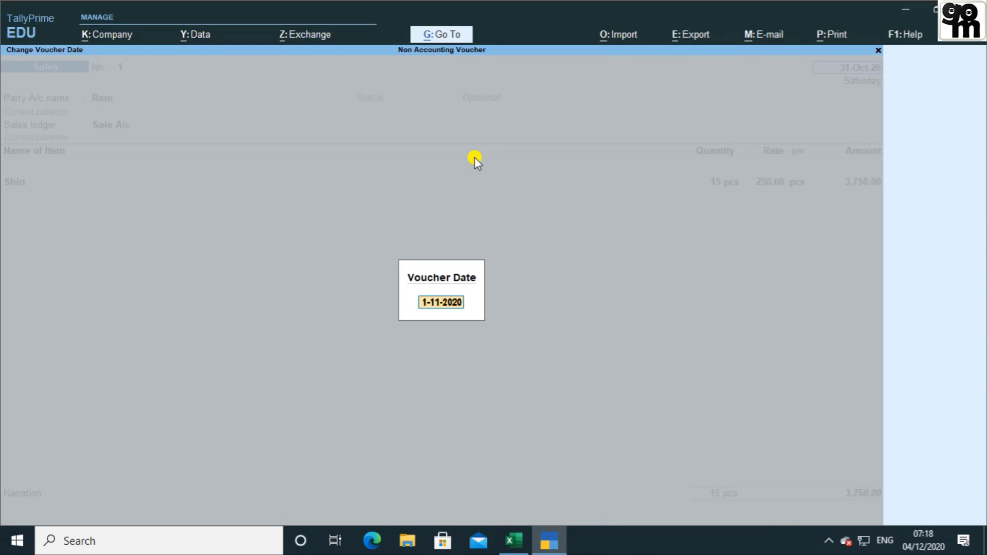
key("Return")
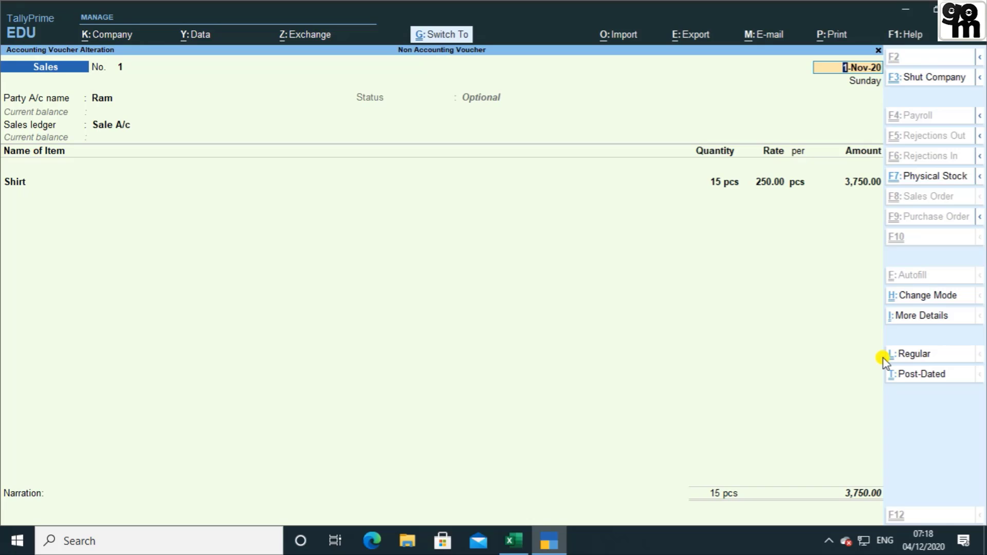
key("ctrl+l")
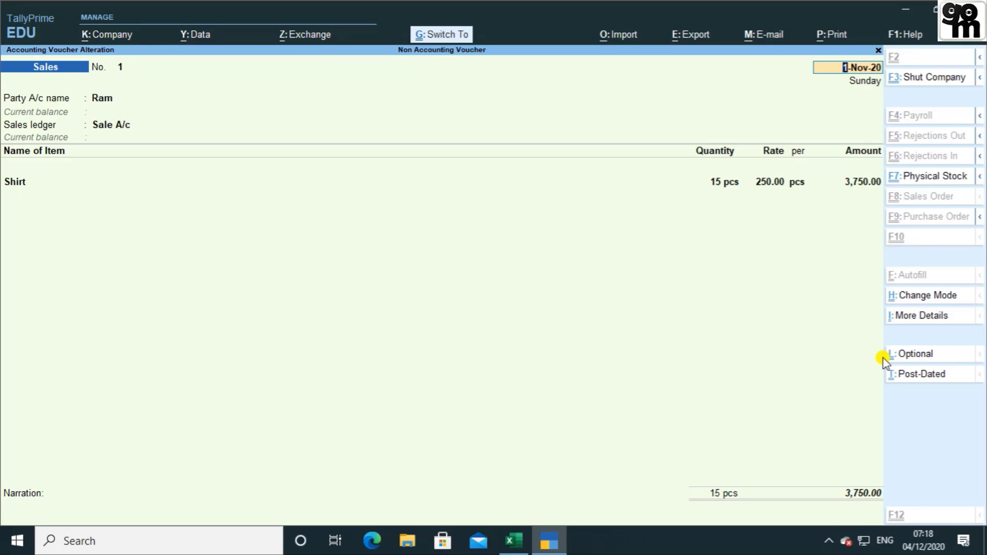
key("ctrl+a")
key("Escape")
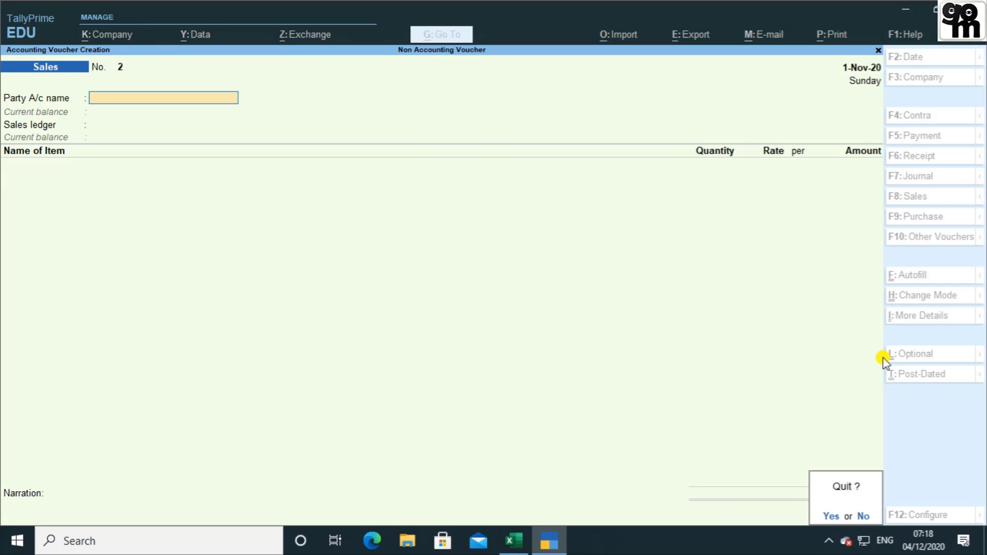
key("y")
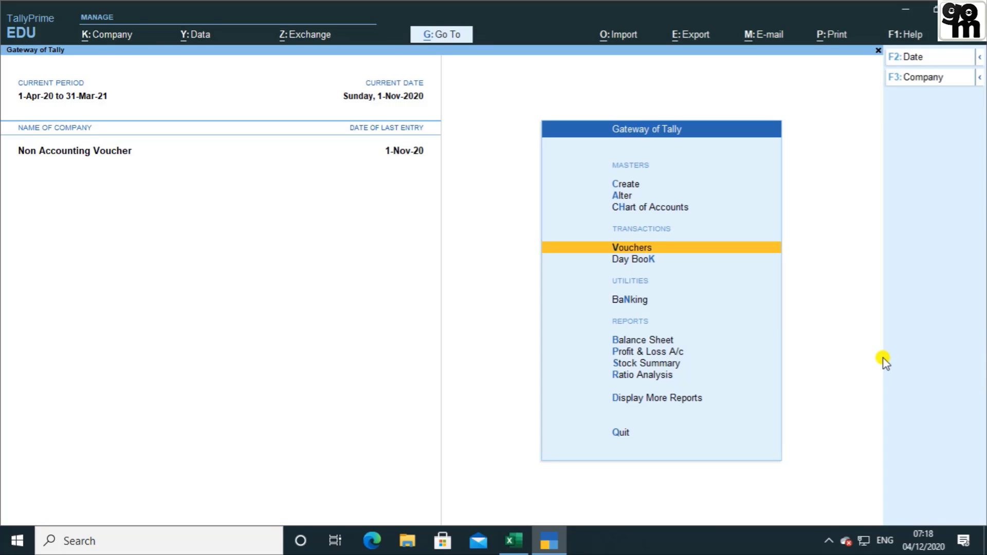
Check the Profit & Loss A/c for the effect of the voucher converted to regular.
key("Down")
key("Down")
key("Down")
key("Down")
key("Return")
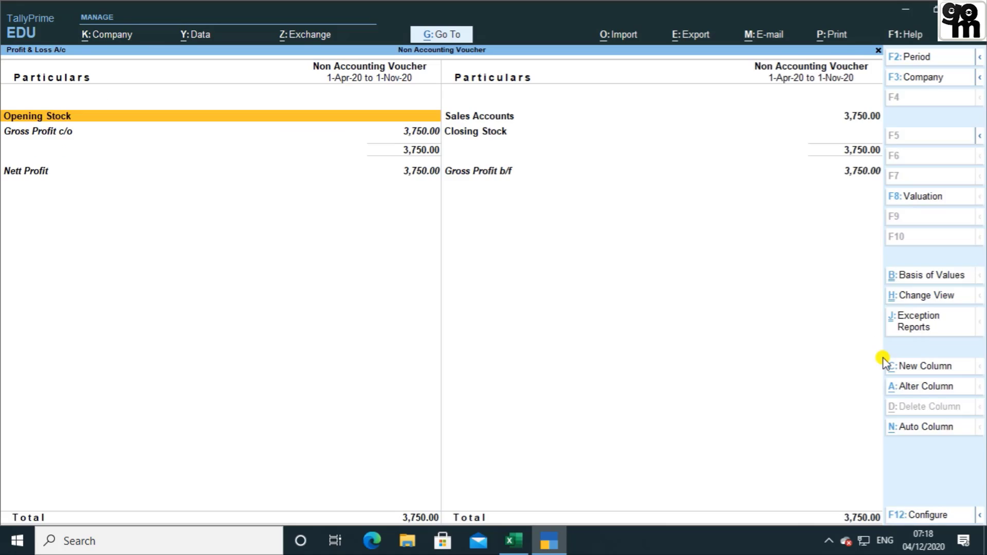
key("Escape")
Check the Balance Sheet for the effect of the regular sales voucher and return to the Gateway of Tally.
key("Up")
key("Return")
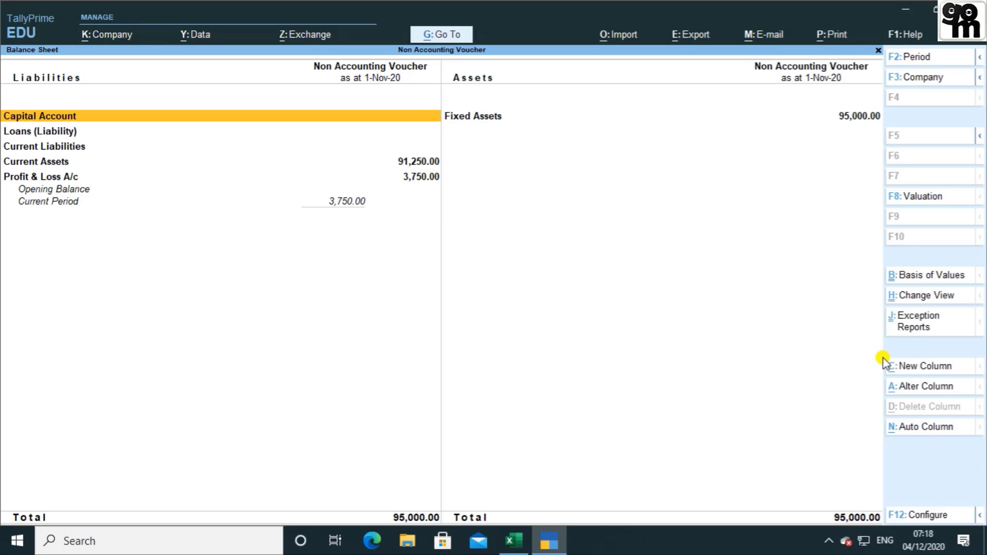
key("alt+c")
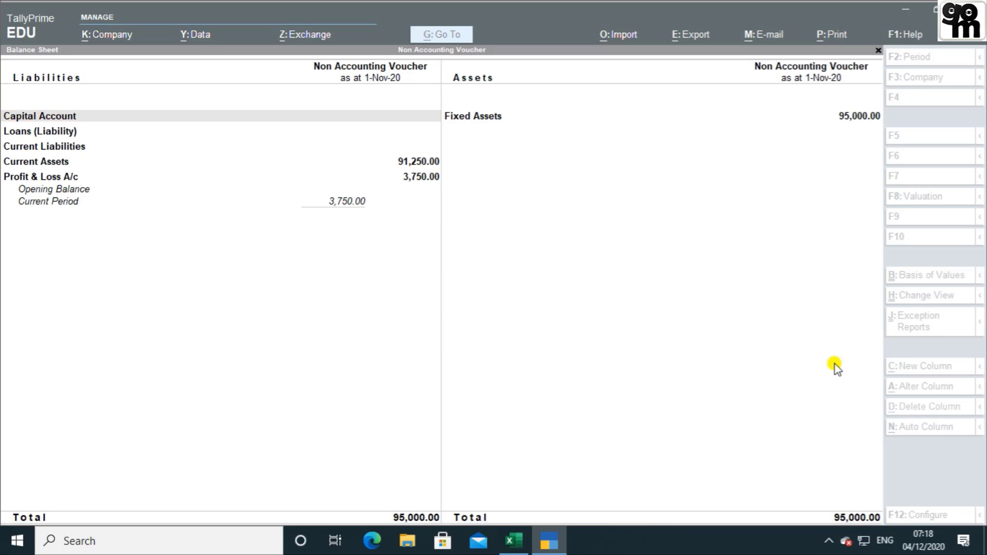
left_click(706, 355)
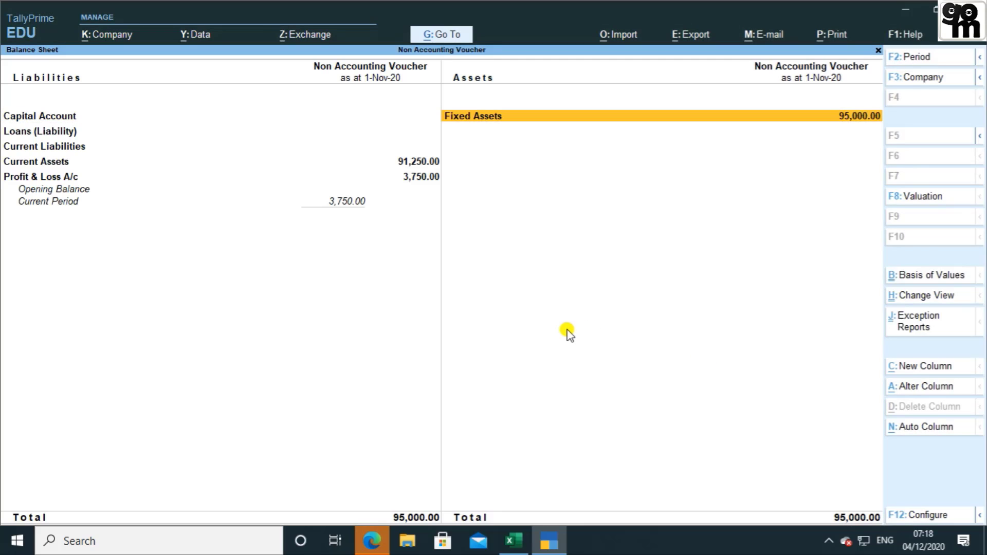
key("Escape")
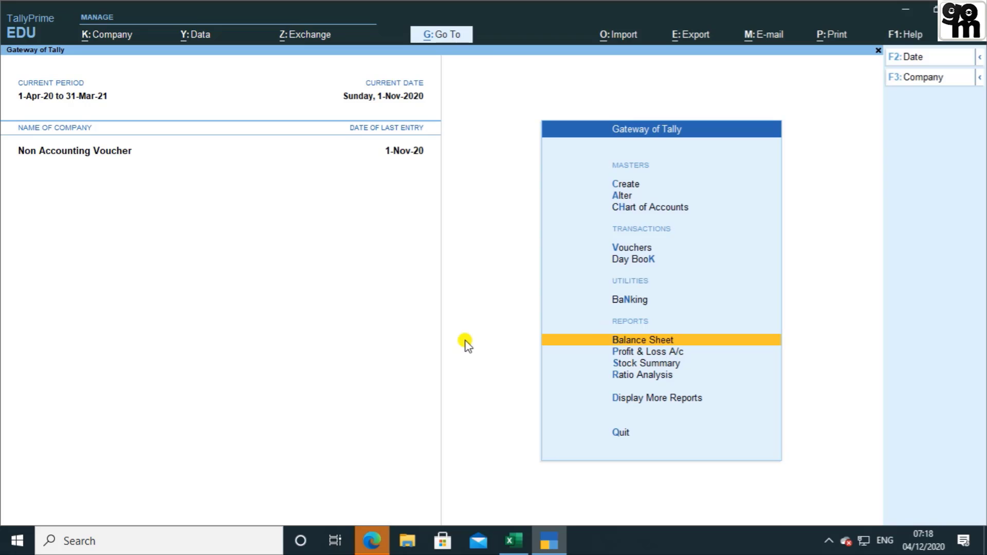
Open voucher entry and bring up the previously saved sales voucher for alteration.
key("Up")
key("Up")
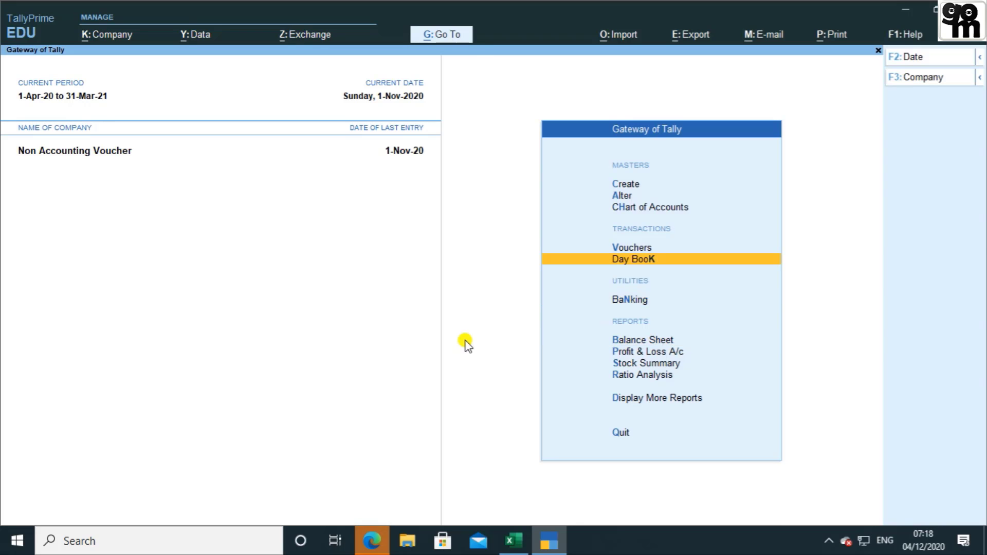
key("Up")
key("Return")
key("Page_Up")
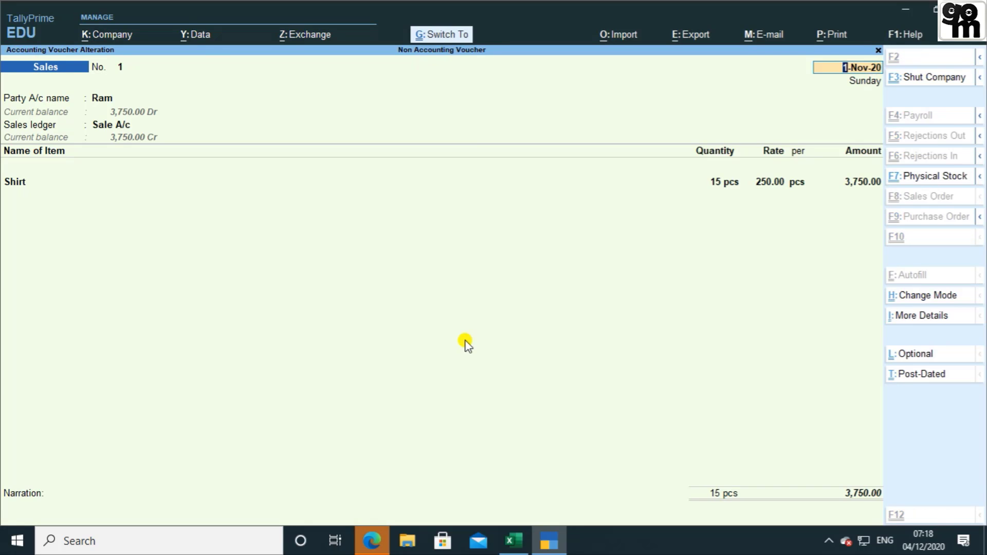
Preview the print of the regular sales voucher and zoom in on the invoice.
key("ctrl+p")
key("Left")
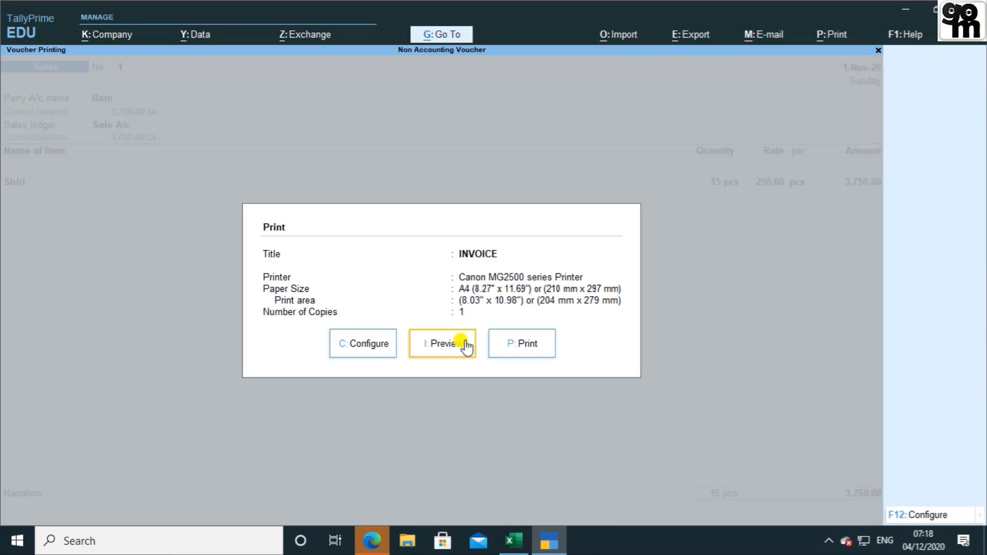
left_click(465, 344)
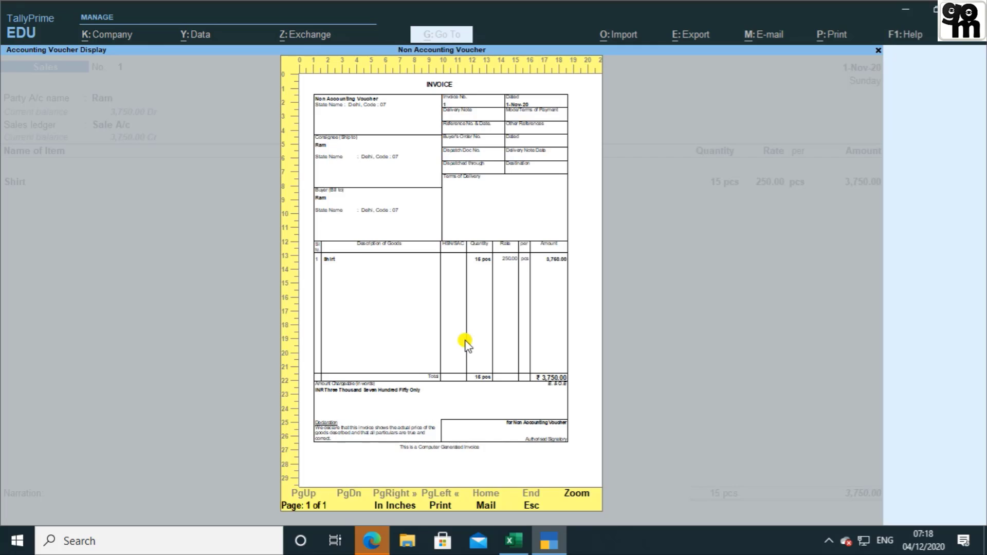
left_click(465, 345)
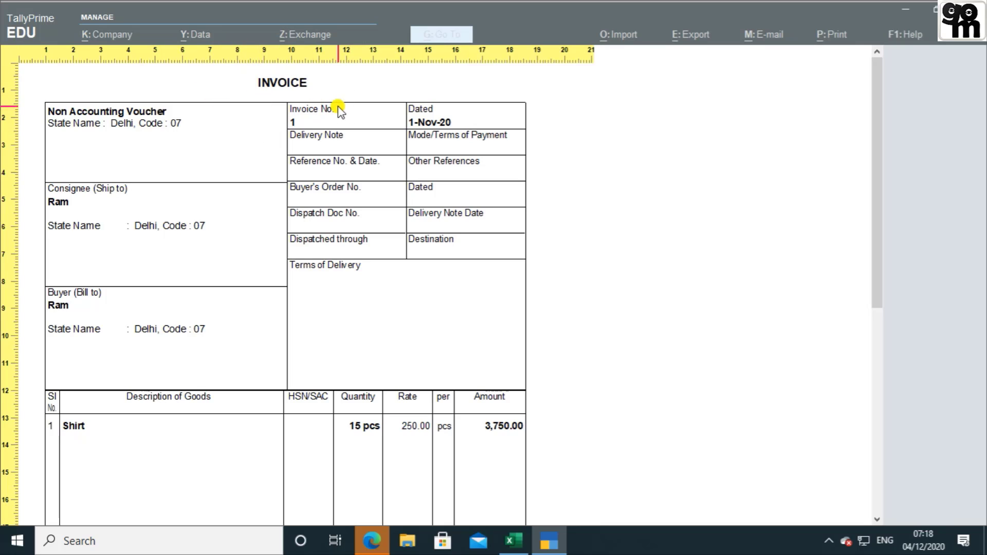
Close the invoice preview and print settings, and quit the sales voucher to return to the Gateway of Tally.
left_click(319, 194)
key("Escape")
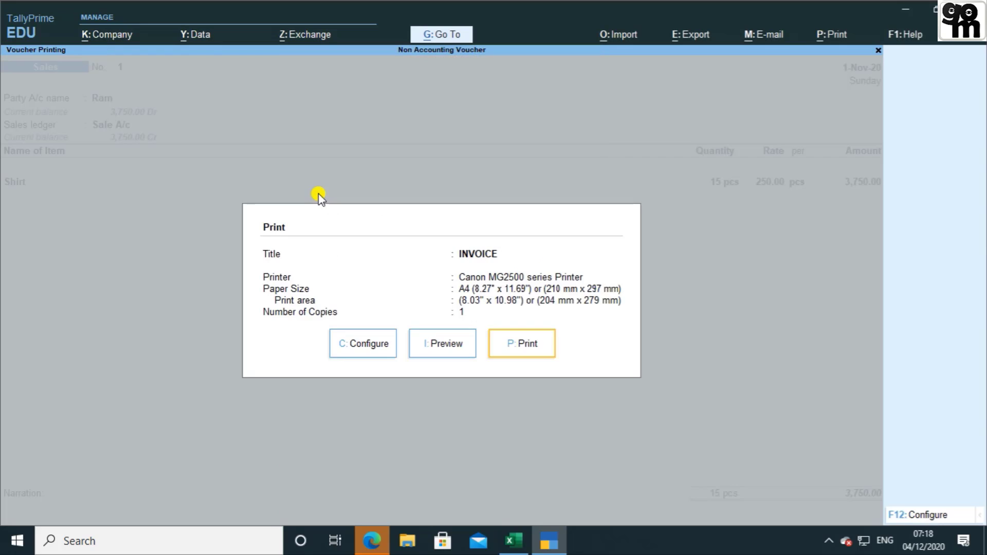
key("Escape")
key("Escape")
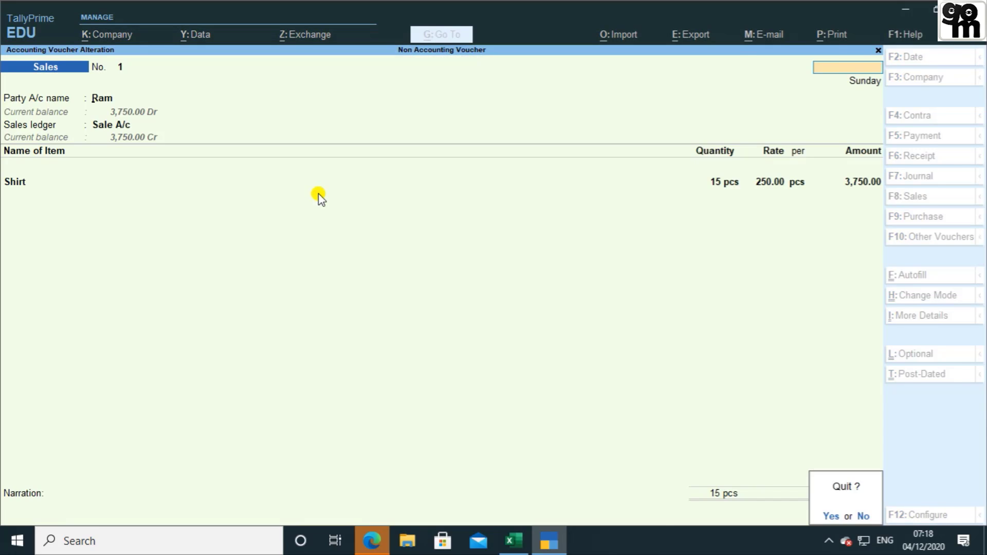
key("Return")
key("Escape")
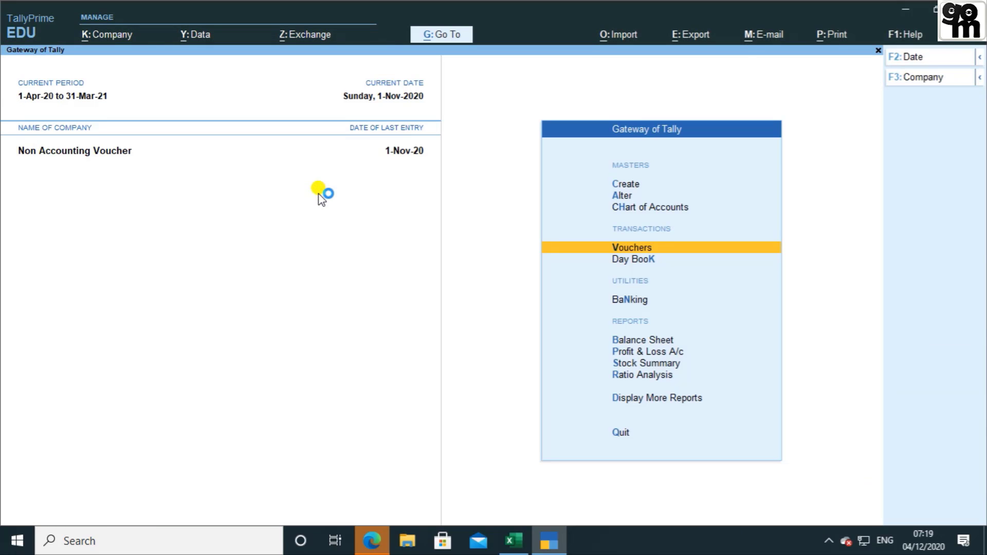
Switch to the Excel workbook, read the Post dated Voucher exercise on Sheet2 and return to TallyPrime.
key("alt+Tab")
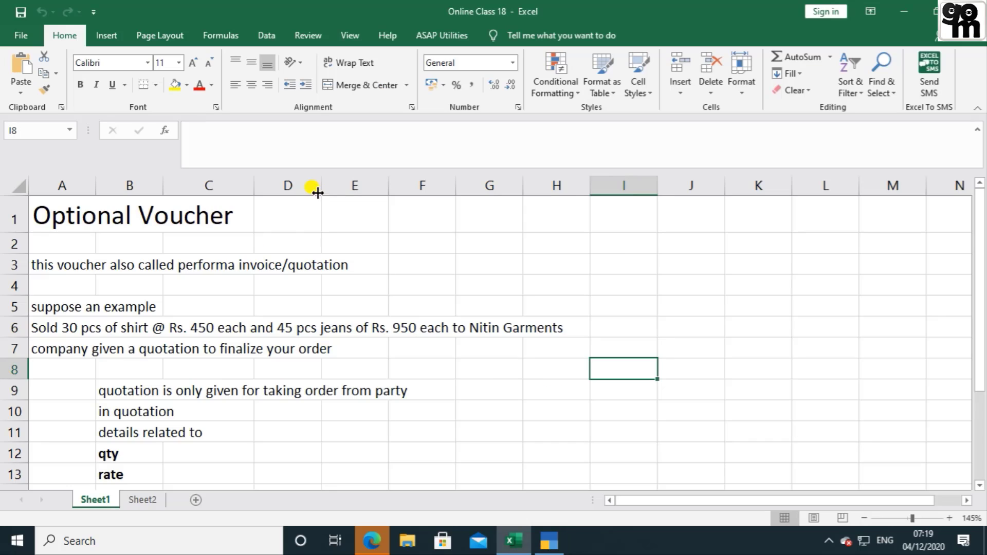
left_click(138, 501)
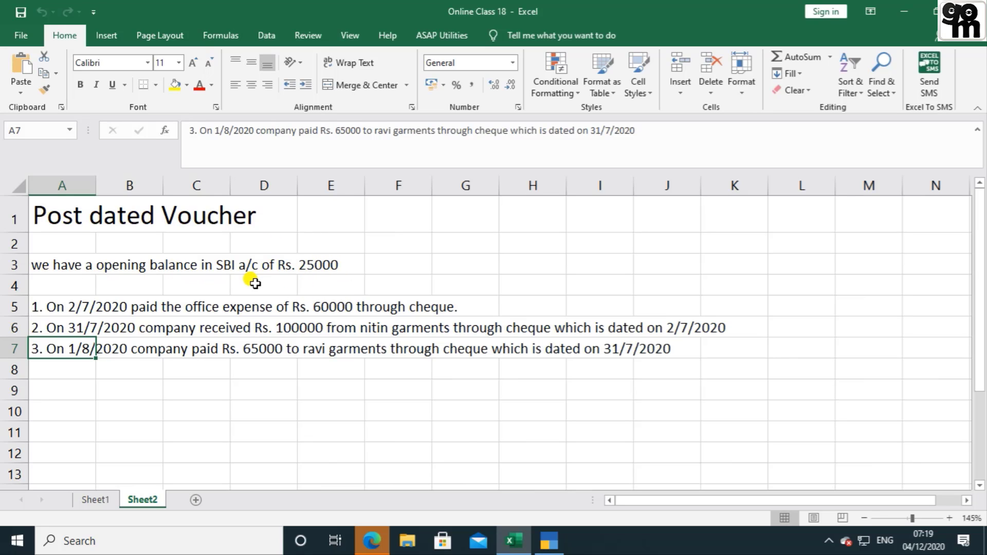
key("alt+Tab")
Start a new ledger named SBI and place it under the Bank Accounts group.
key("Up")
key("Up")
key("Up")
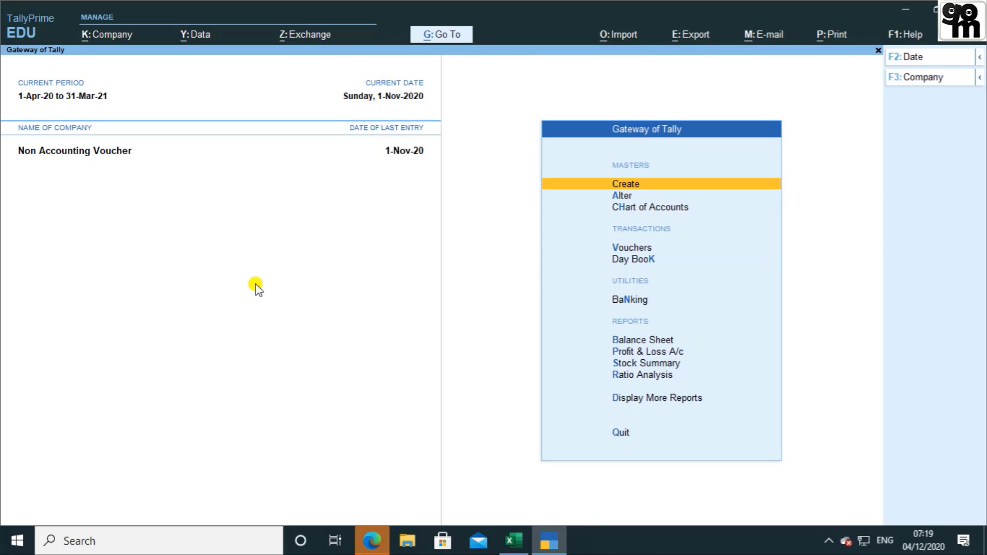
key("Return")
key("Down")
key("Return")
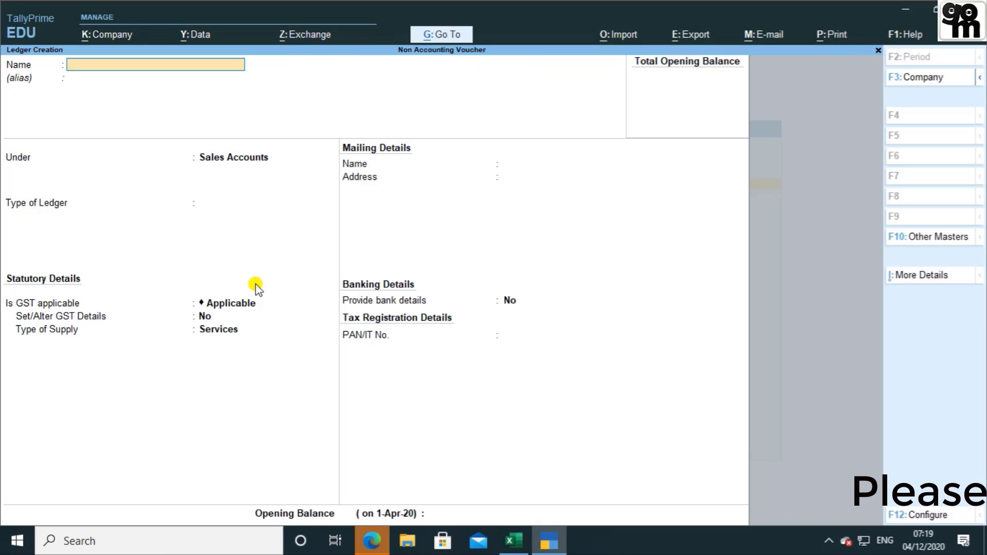
type("SBI")
key("Return")
key("Return")
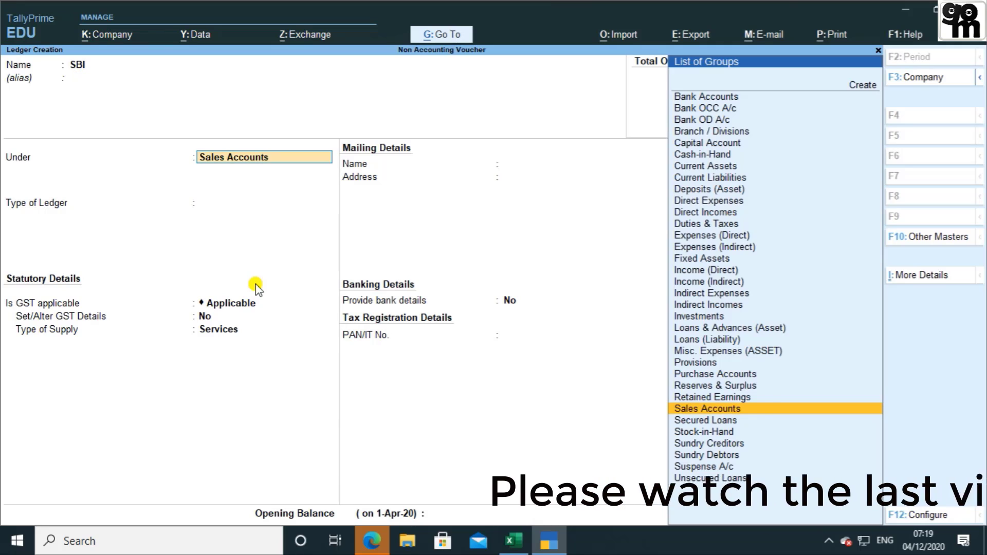
type("b")
key("Return")
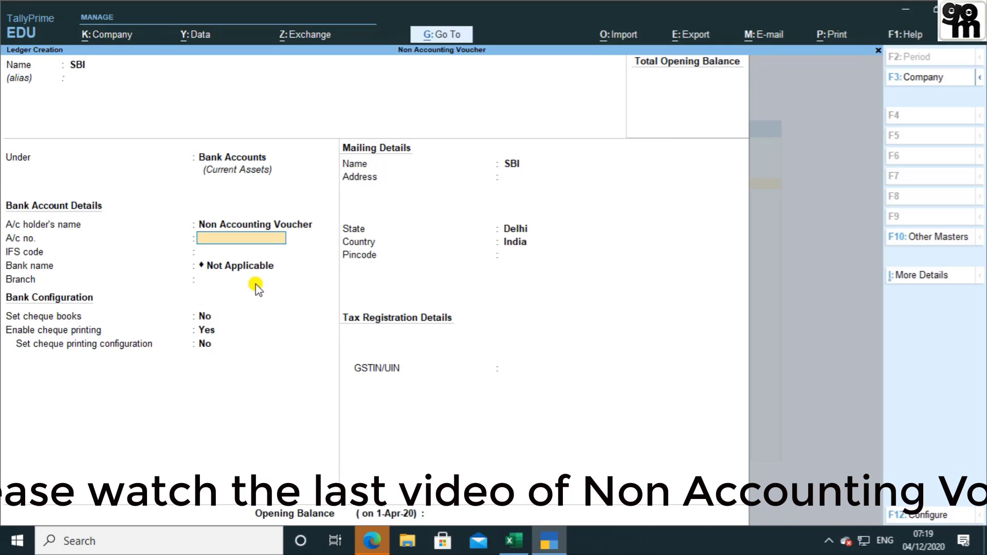
Leave the SBI ledger's bank, mailing and tax details at their defaults and set the opening balance to 25000.
key("Return")
key("Return")
key("Return")
key("Return")
key("Return")
key("Return")
key("Return")
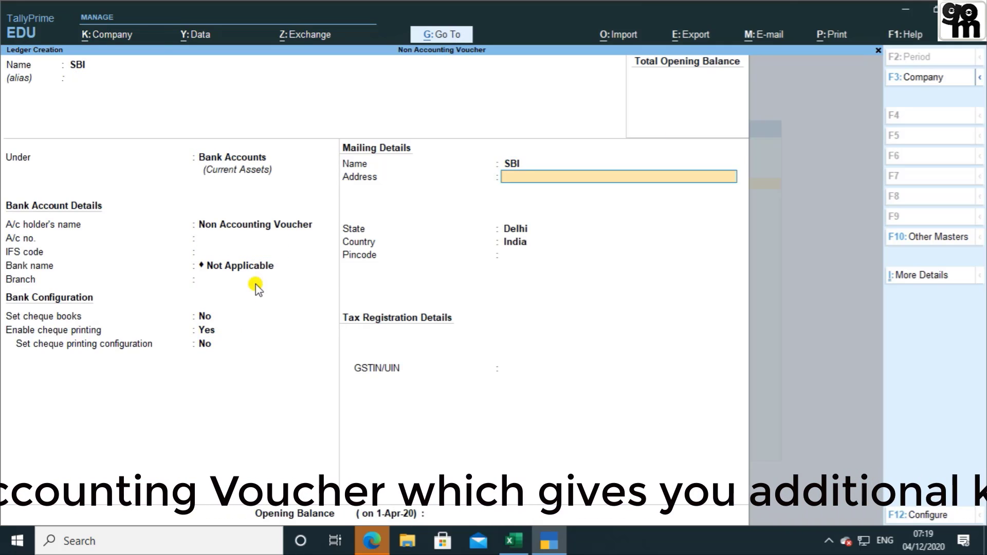
key("Return")
key("Return")
key("Return")
key("Return")
key("Return")
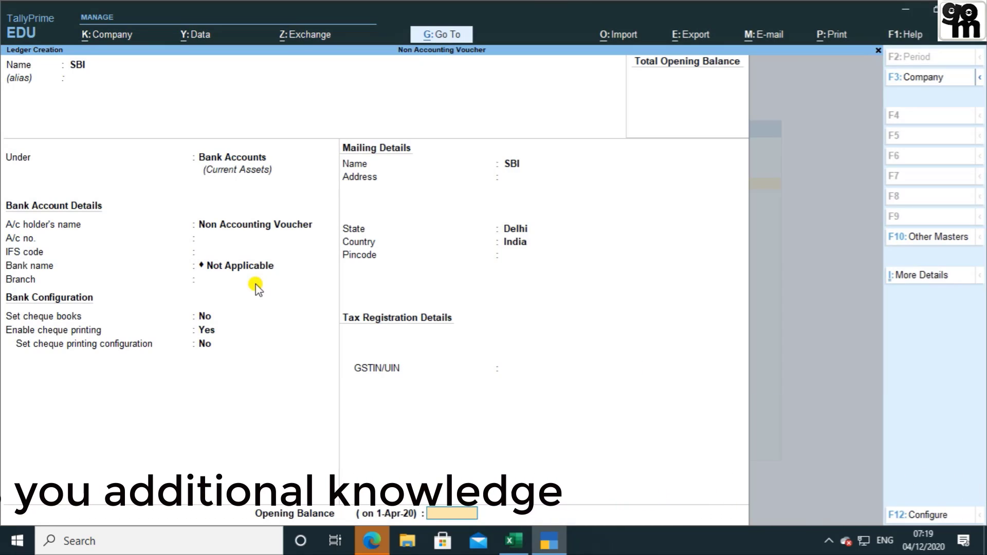
key("Return")
key("Escape")
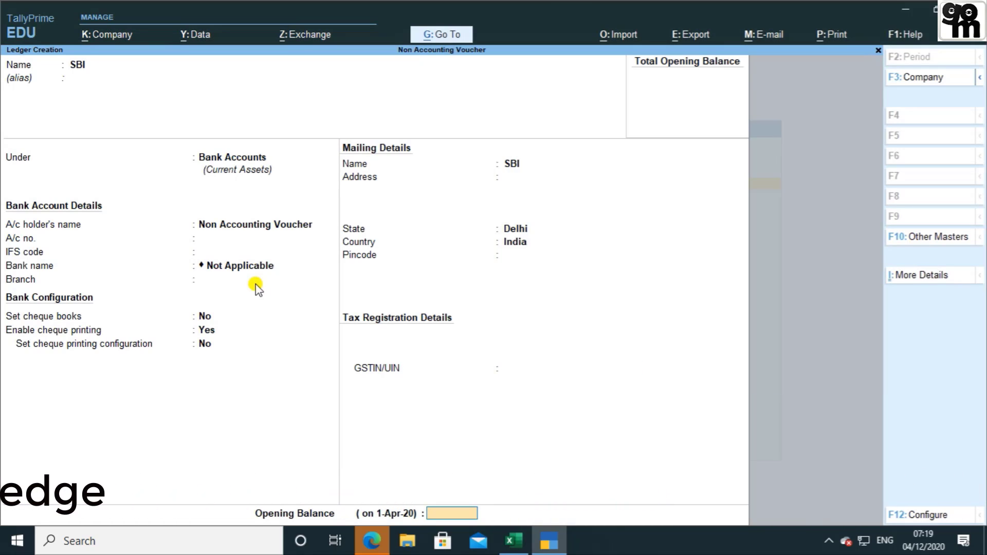
type("2500")
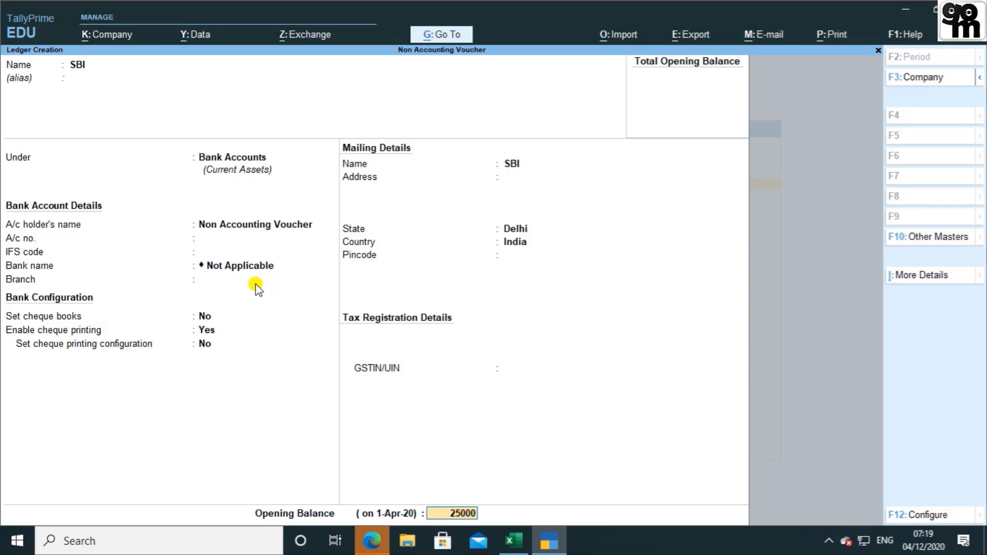
type("0")
key("Return")
Check the SBI opening balance against the Excel exercise and save the ledger in TallyPrime.
key("alt+Tab")
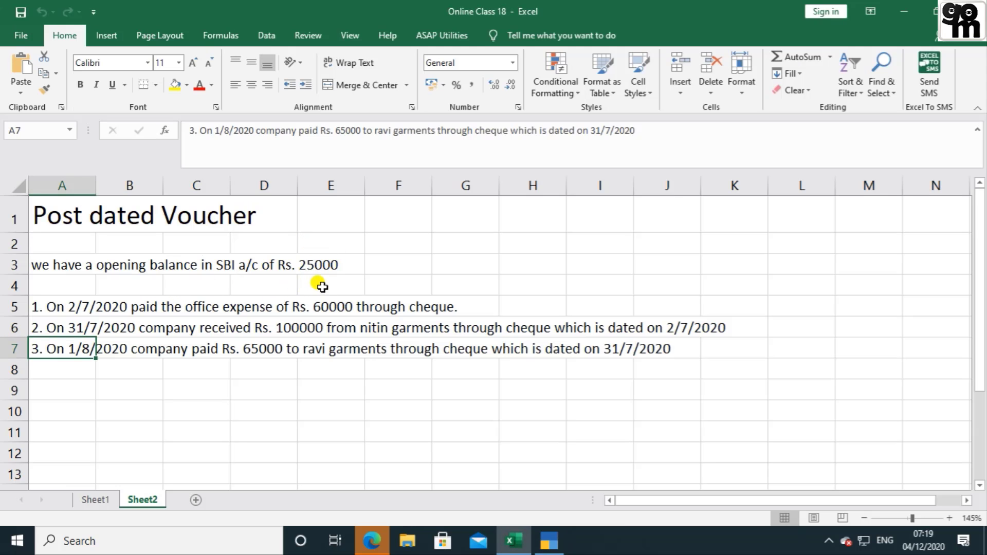
key("alt+Tab")
key("Return")
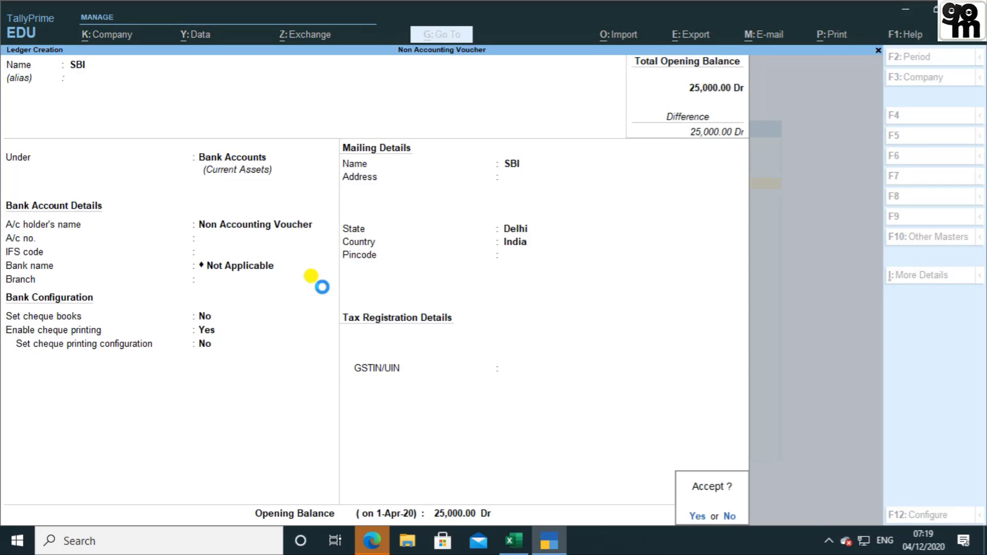
key("Return")
Read the office expense transaction in row 5 of the Excel exercise and return to TallyPrime.
key("alt+Tab")
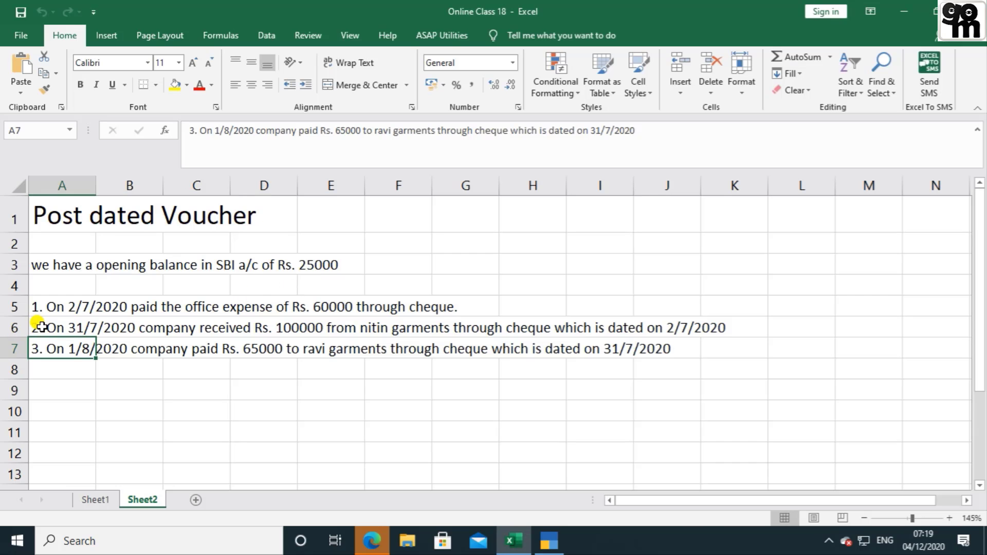
left_click(41, 311)
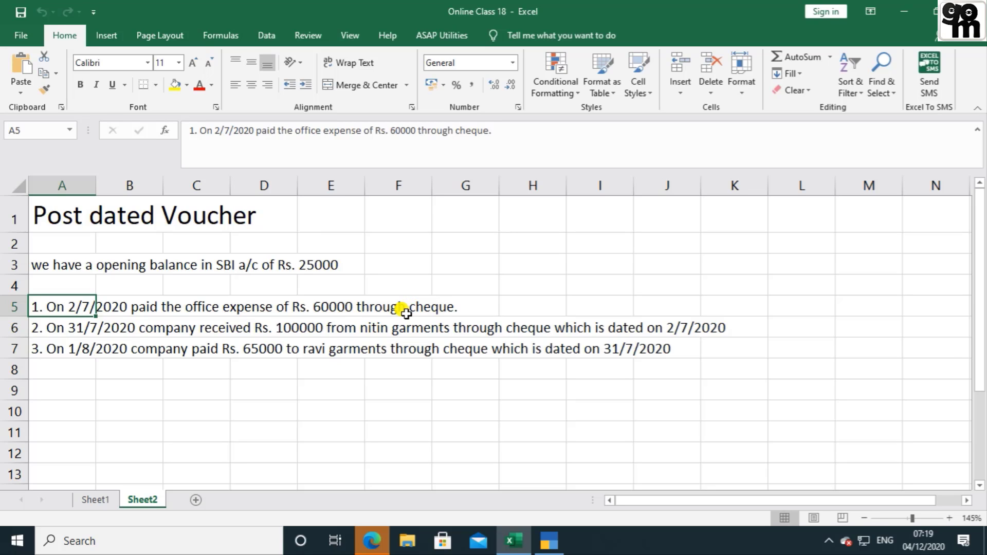
key("alt+Tab")
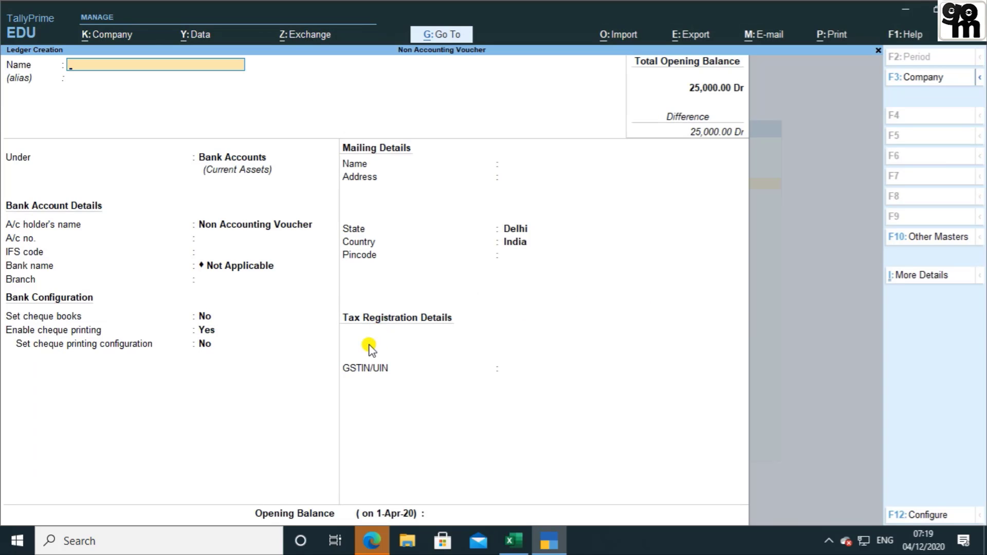
Quit ledger creation and start a new payment voucher.
key("Escape")
key("Return")
key("Escape")
key("Down")
key("Down")
key("Down")
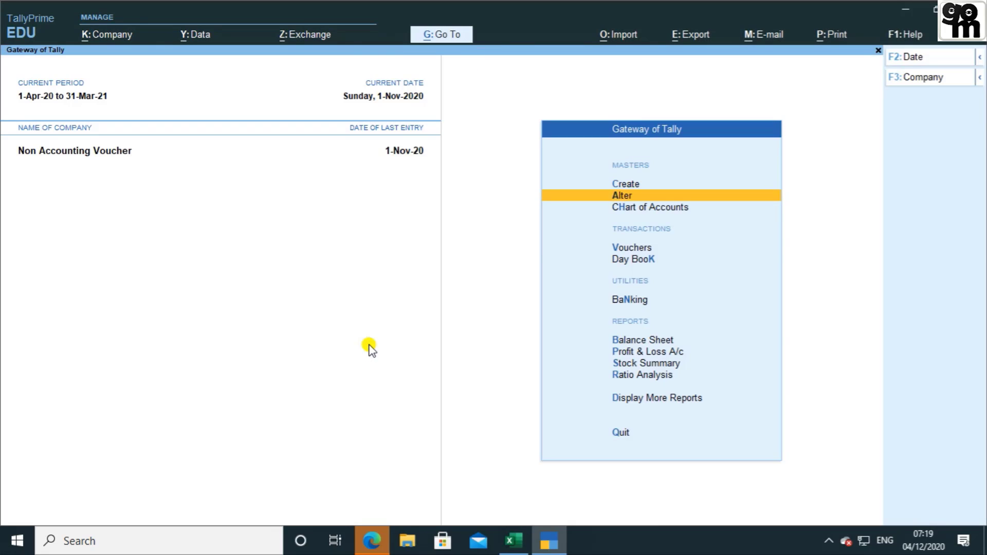
key("Return")
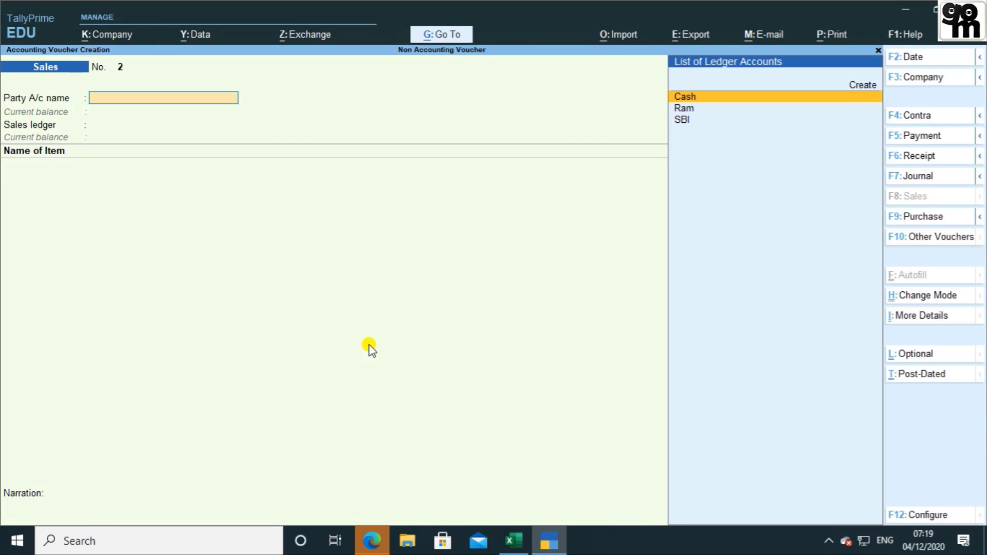
key("F5")
Look up the first transaction's date in the Excel exercise and set the payment voucher date to 2-7-2020.
key("alt+Tab")
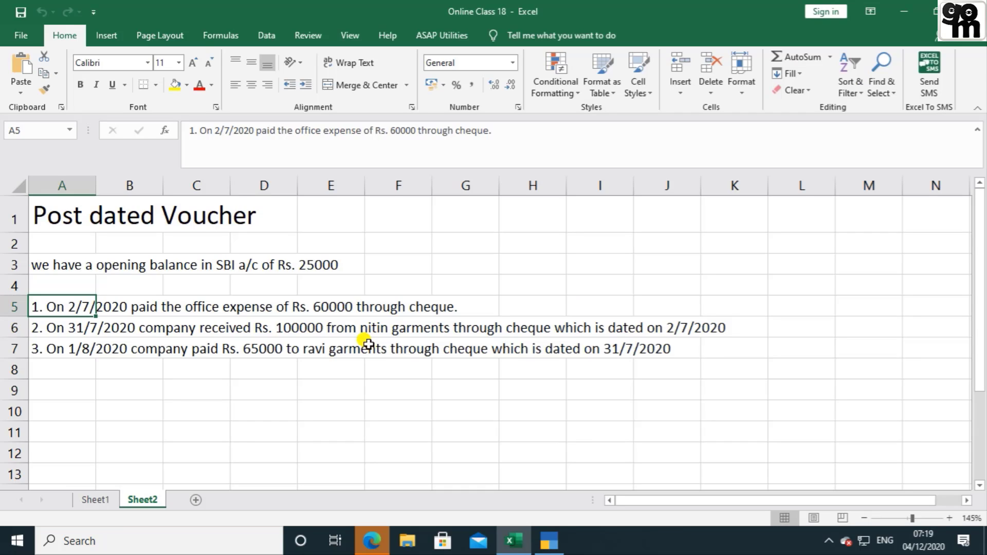
key("alt+Tab")
key("F2")
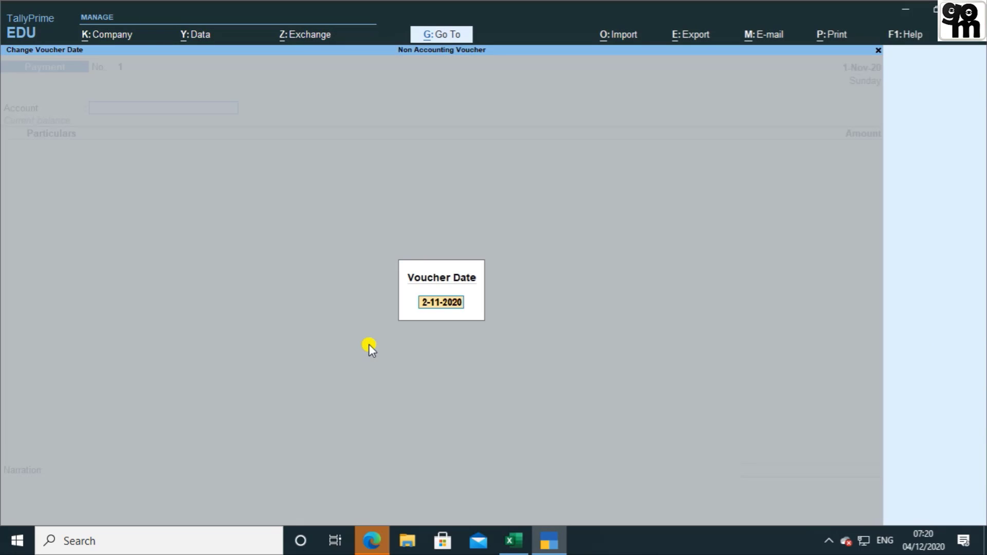
type("2.7")
key("Return")
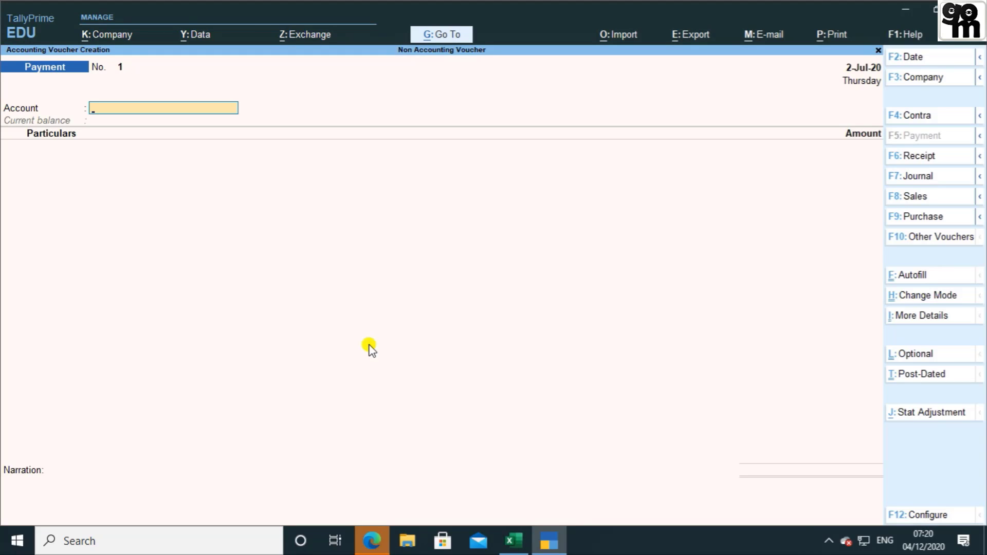
Choose SBI as the payment voucher's account and recheck the office expense transaction in the Excel exercise.
type("S")
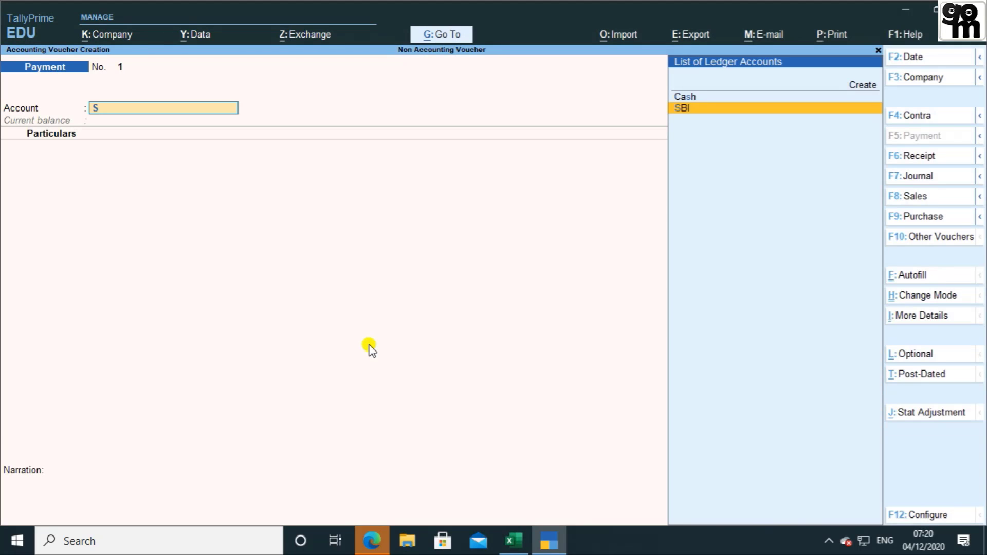
key("Return")
key("alt+Tab")
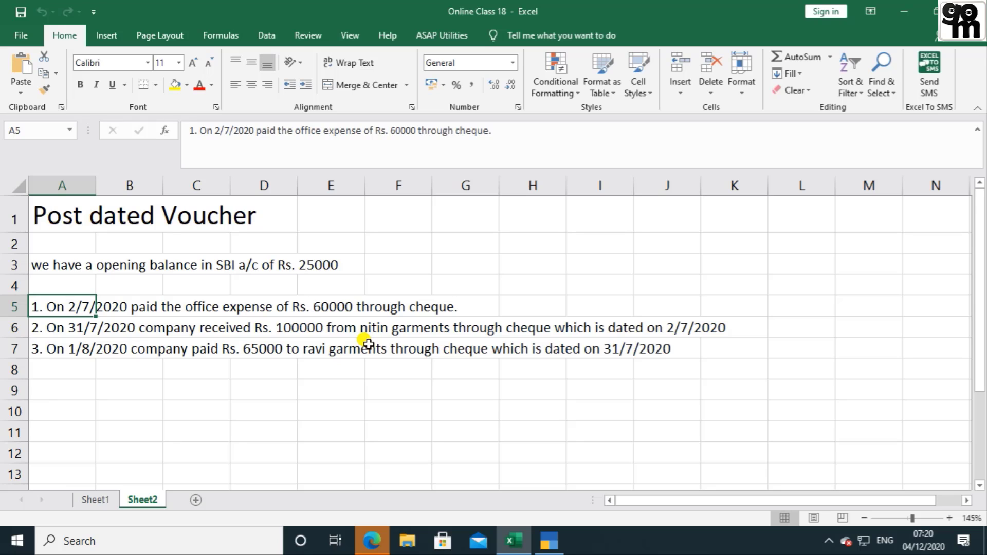
key("alt+Tab")
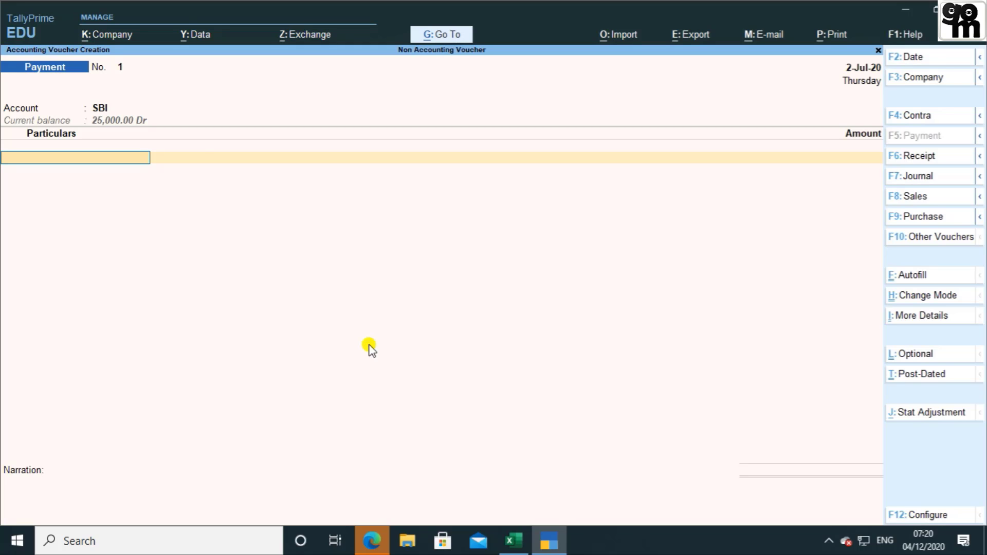
Create a ledger named OFFICE EXP from the payment voucher and place it under Indirect Expenses.
key("alt+c")
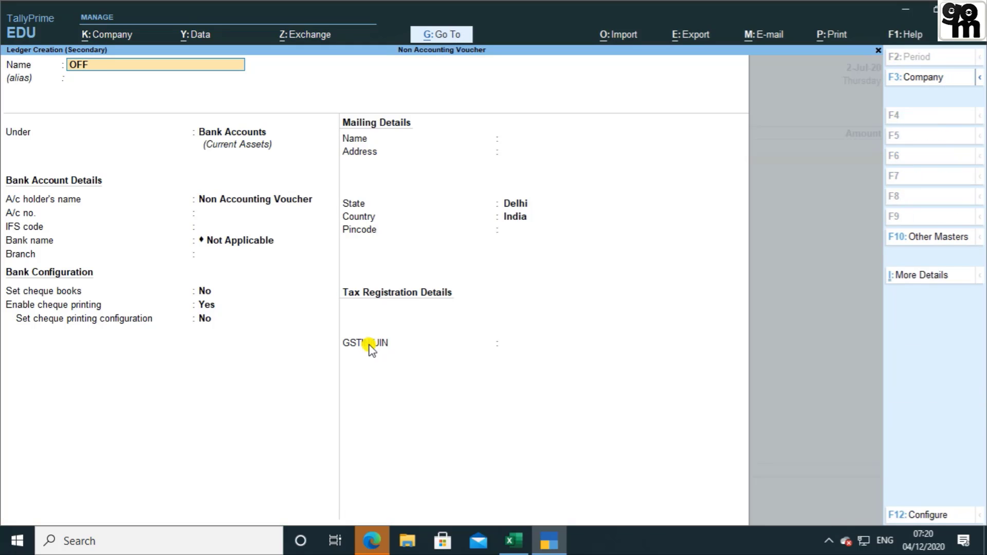
type("OFFICE EXP")
key("Return")
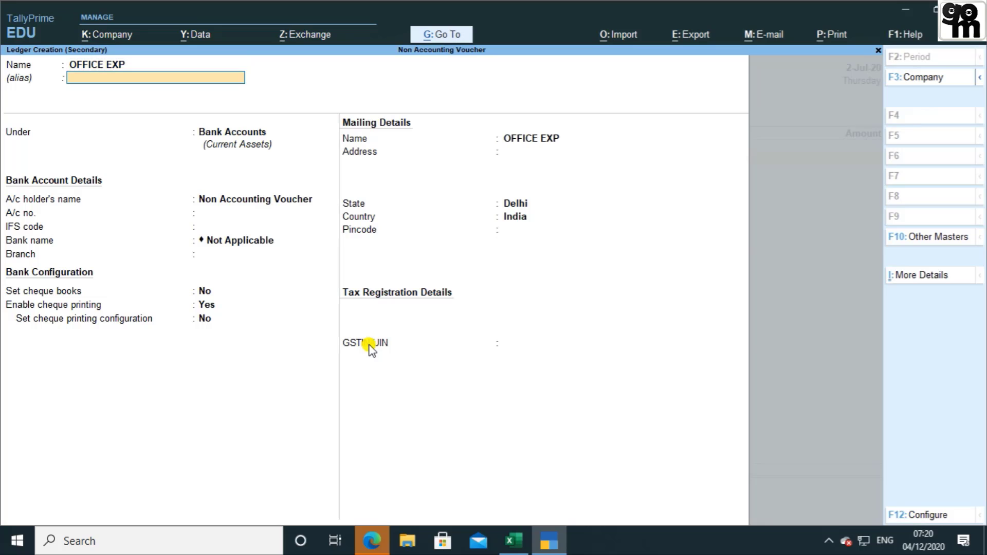
key("Return")
type("in")
key("Down")
key("Down")
key("Down")
key("Down")
key("Down")
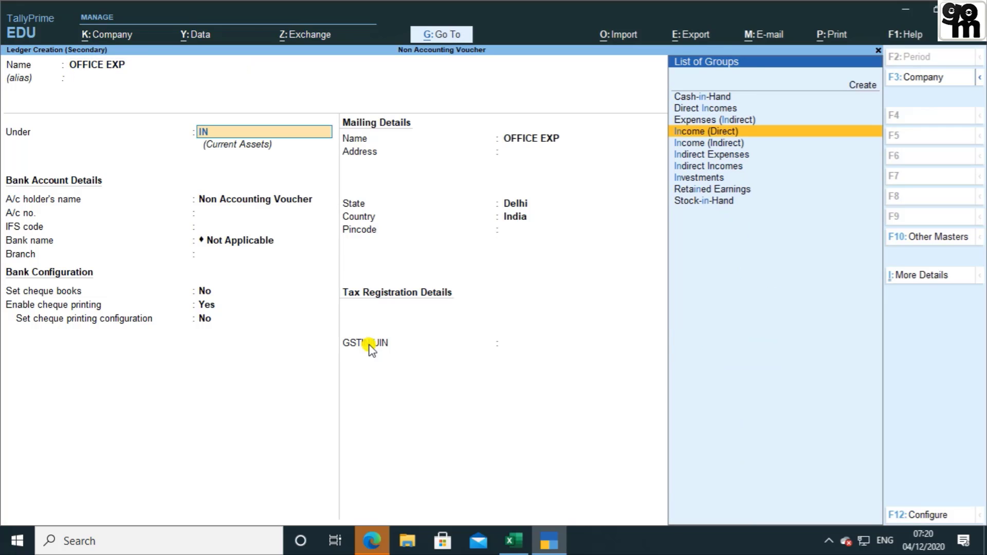
key("Return")
Set GST to Not Applicable for the OFFICE EXP ledger and save it into the payment voucher.
key("Return")
key("Return")
key("Return")
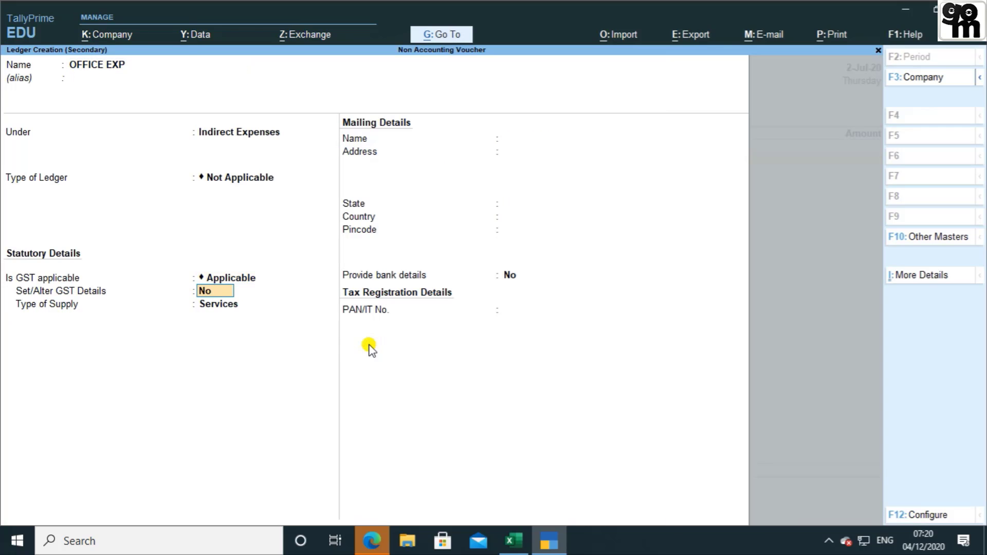
key("BackSpace")
key("BackSpace")
key("Down")
key("Return")
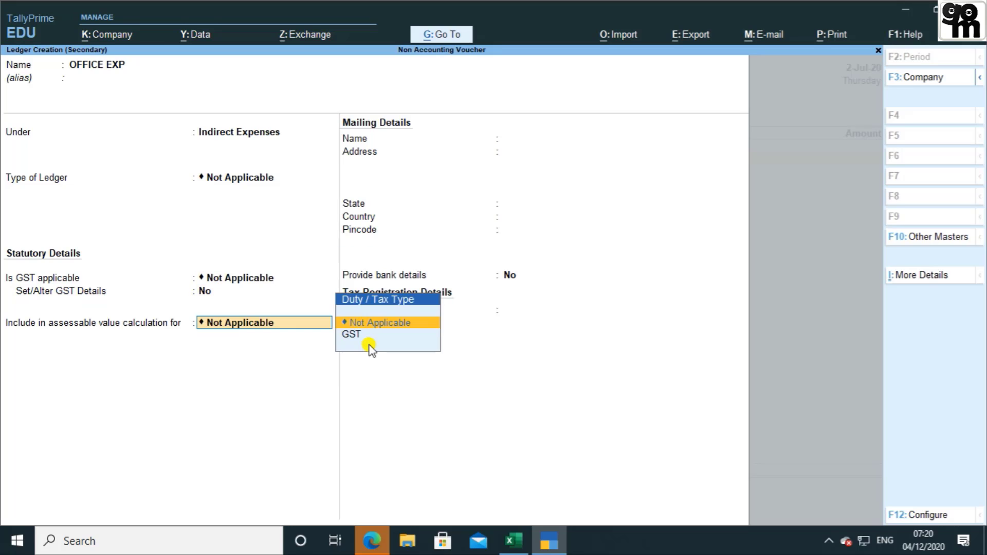
key("Return")
key("Return")
key("Return")
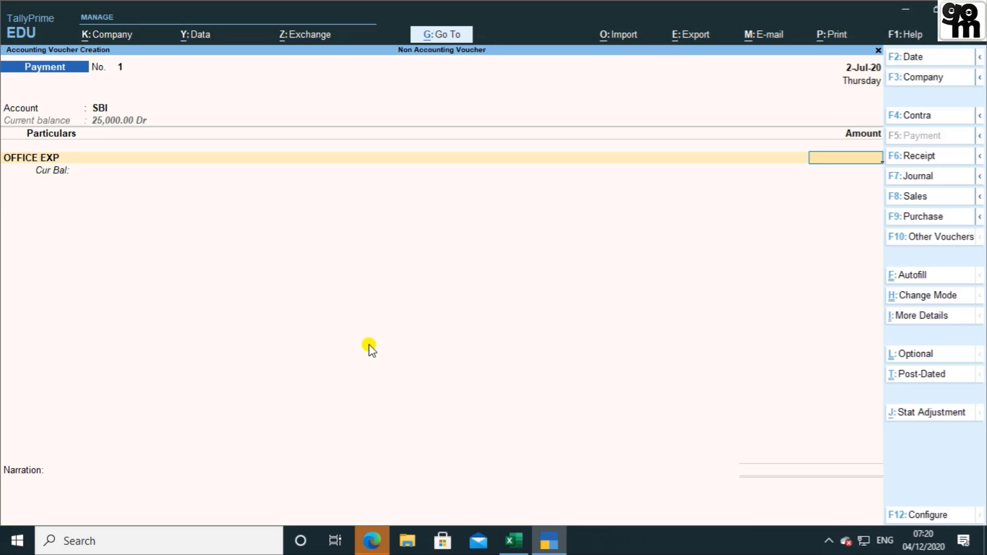
Look up the office expense amount in the Excel exercise and enter 60,000 for OFFICE EXP in the payment voucher.
key("alt+Tab")
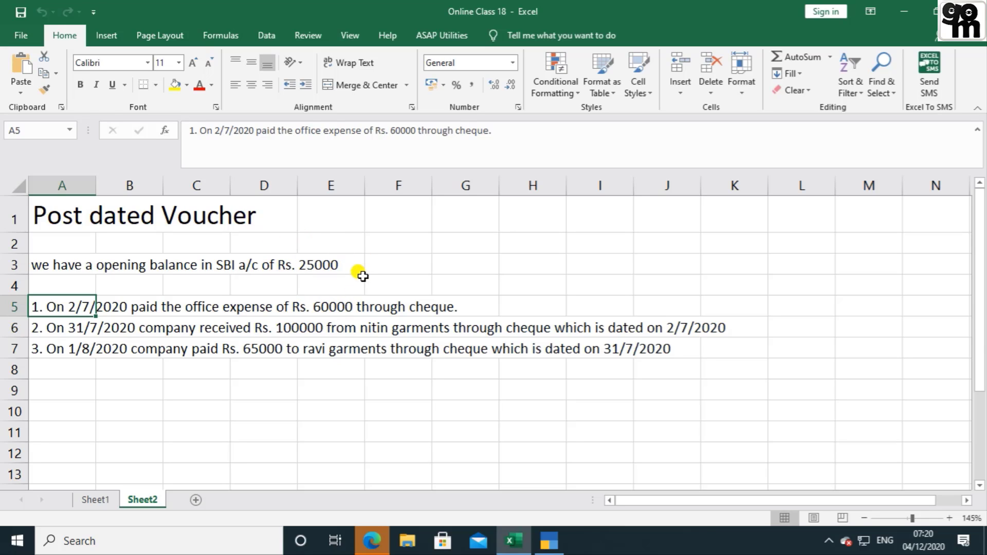
key("alt+Tab")
type("6000")
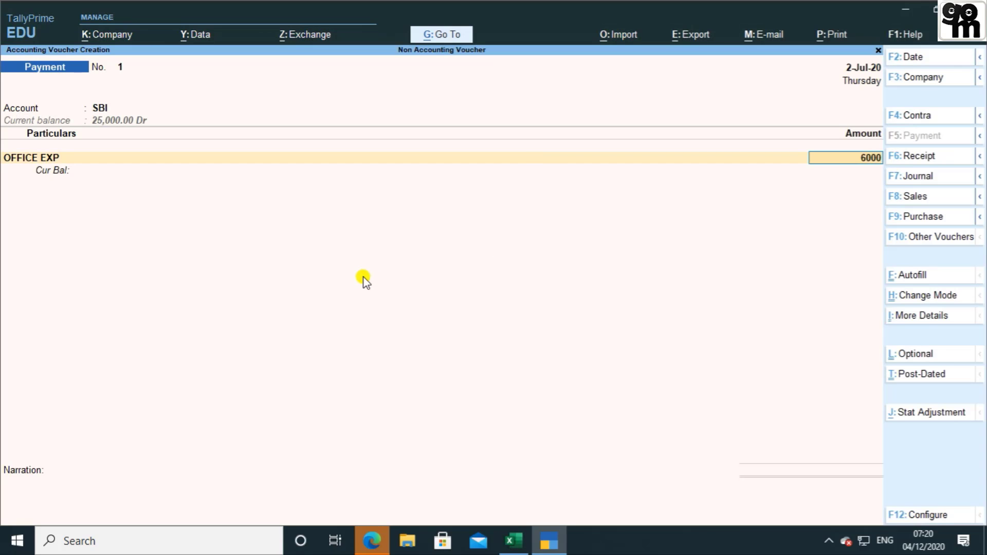
key("Return")
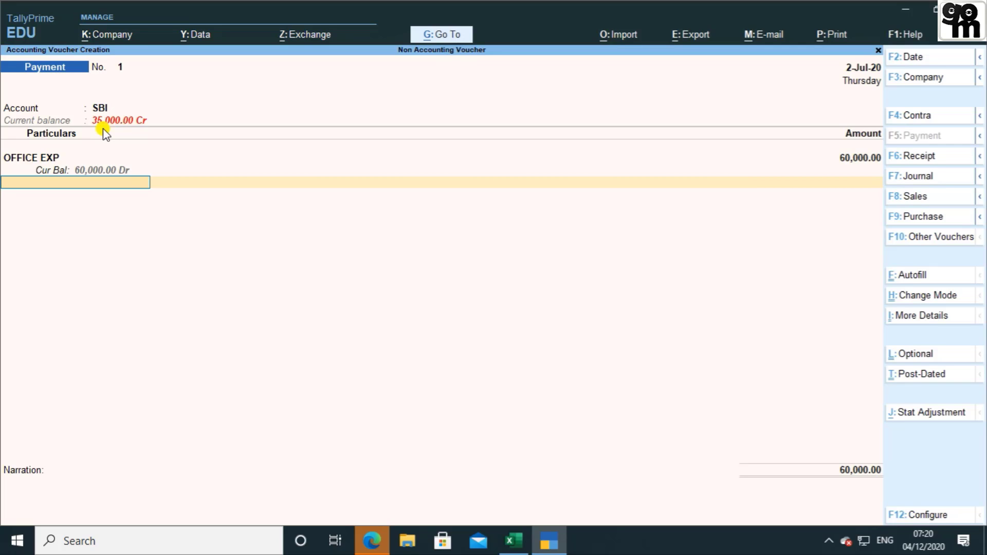
key("Return")
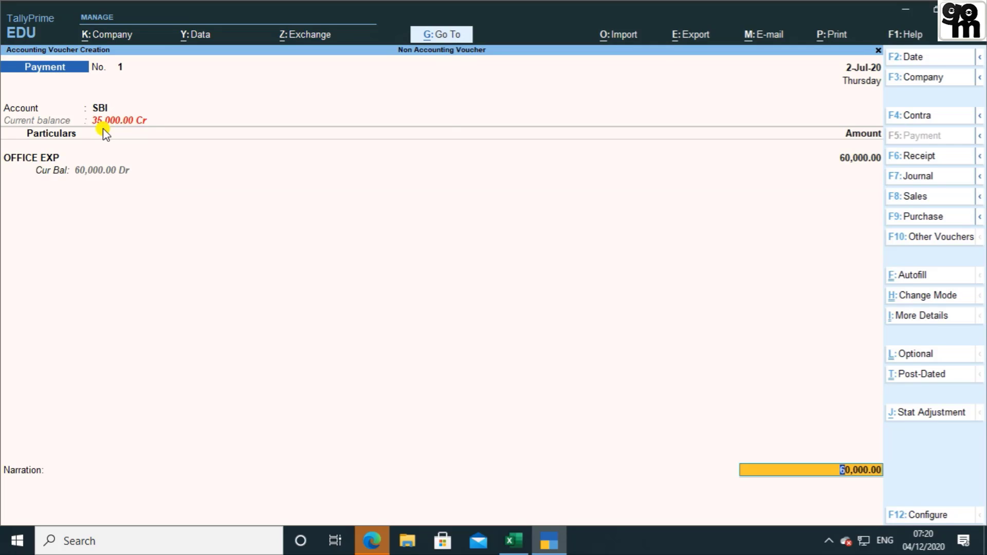
Allocate the SBI payment as a cheque with instrument number 62512 dated 2-Jul-20, and save the voucher without narration.
key("Return")
key("Return")
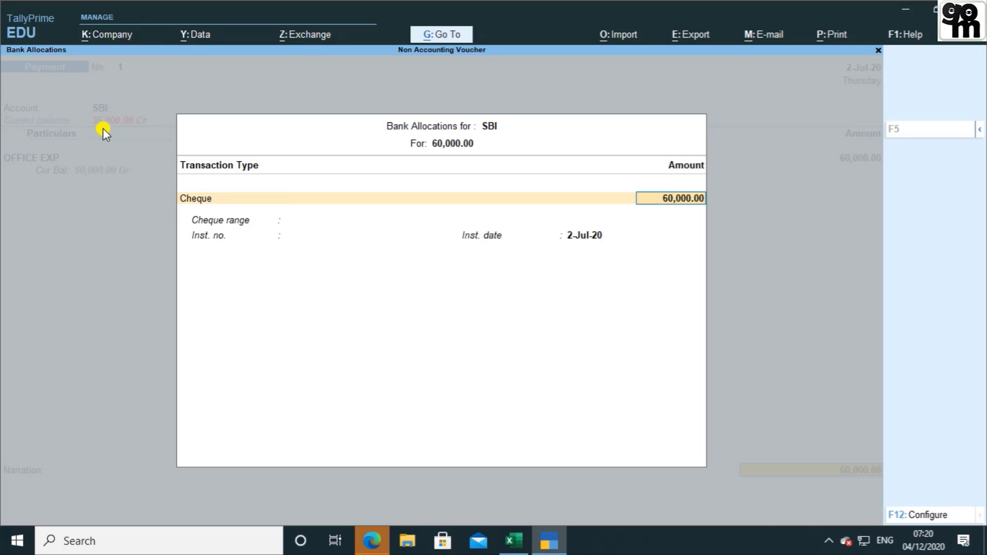
key("Return")
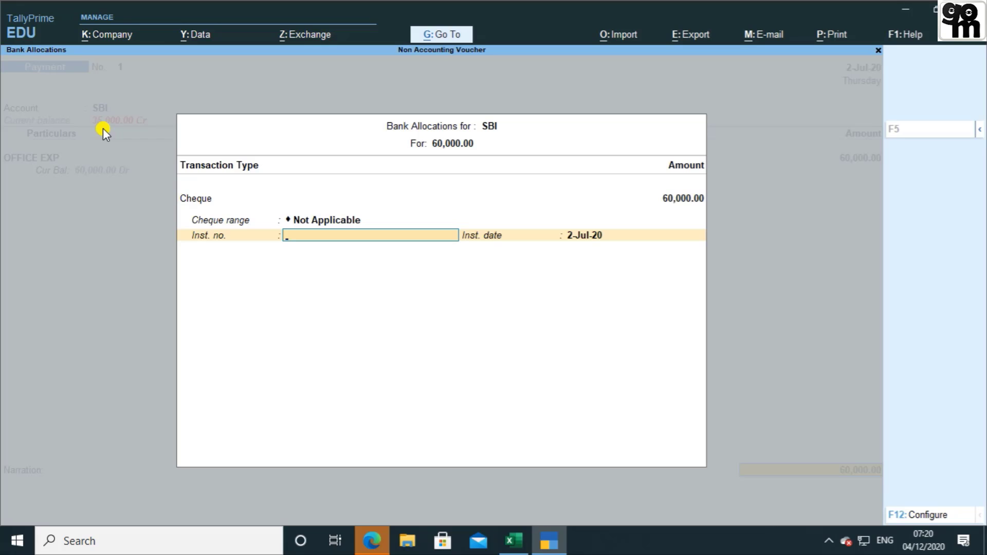
key("alt+Tab")
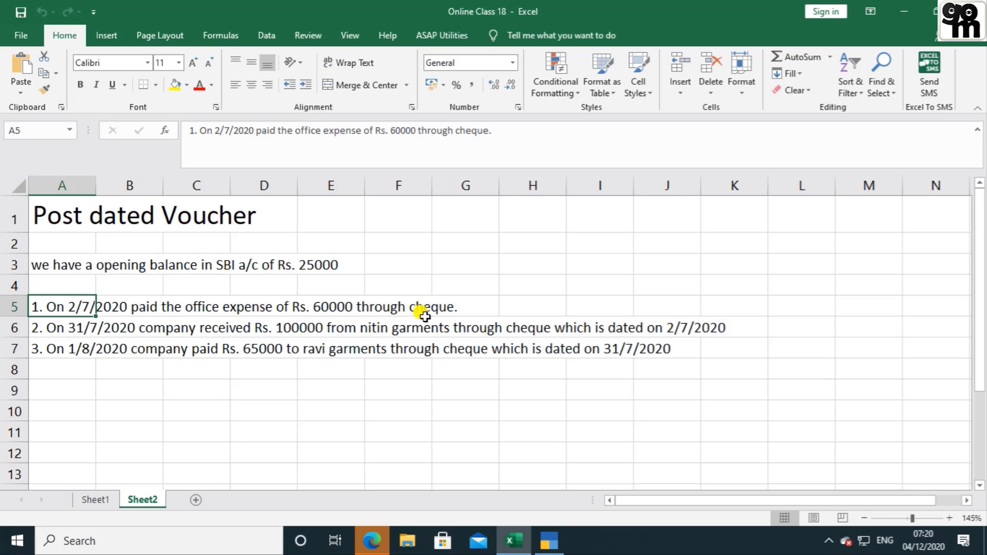
key("alt+Tab")
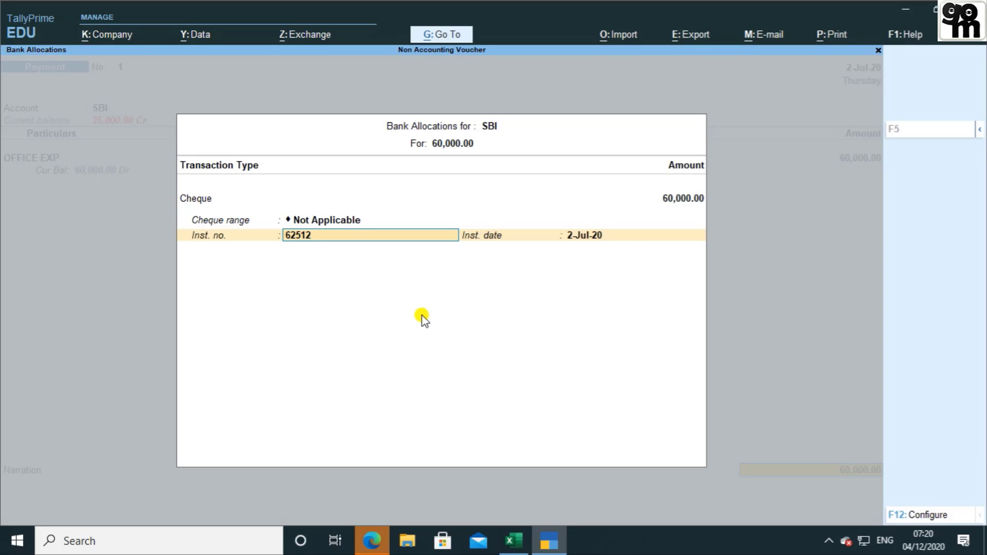
key("Return")
key("Return")
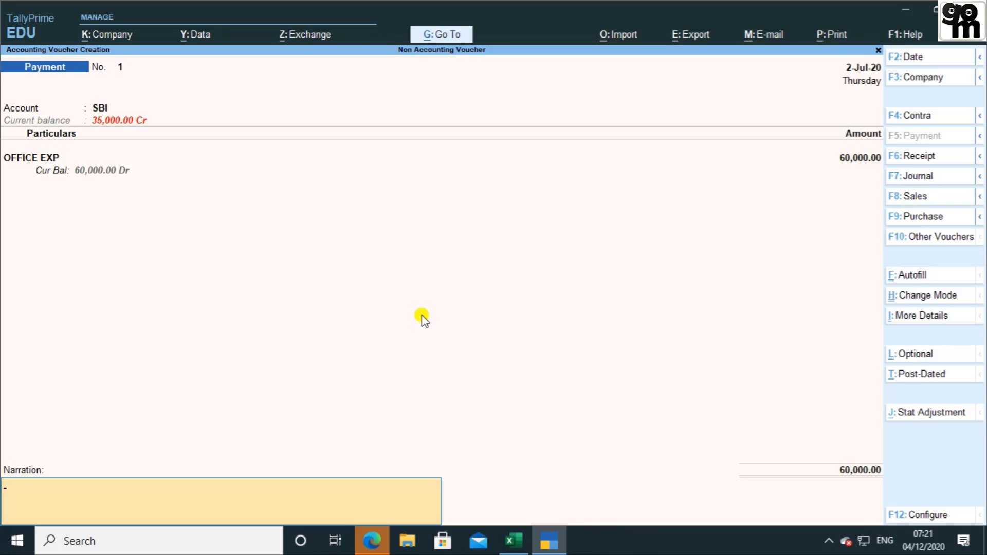
key("Return")
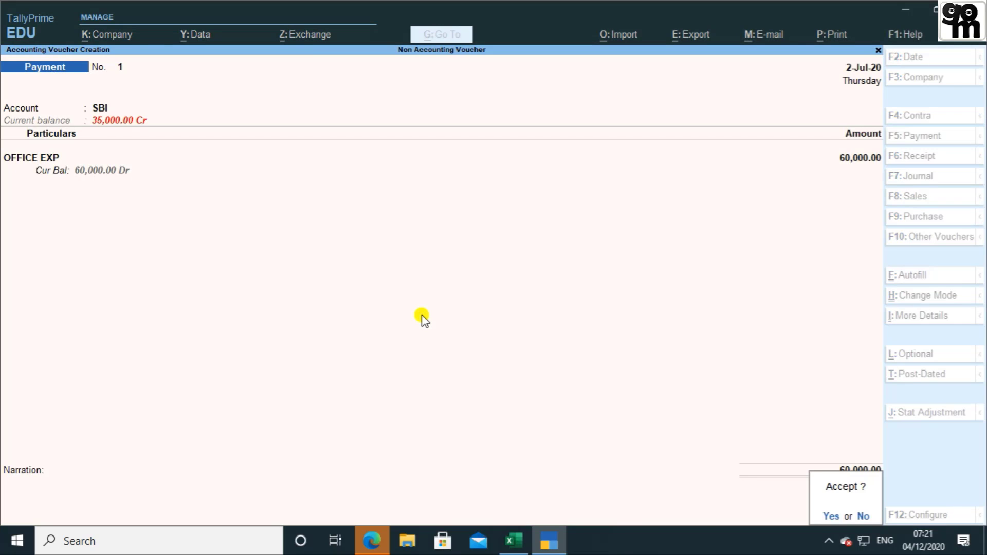
key("Return")
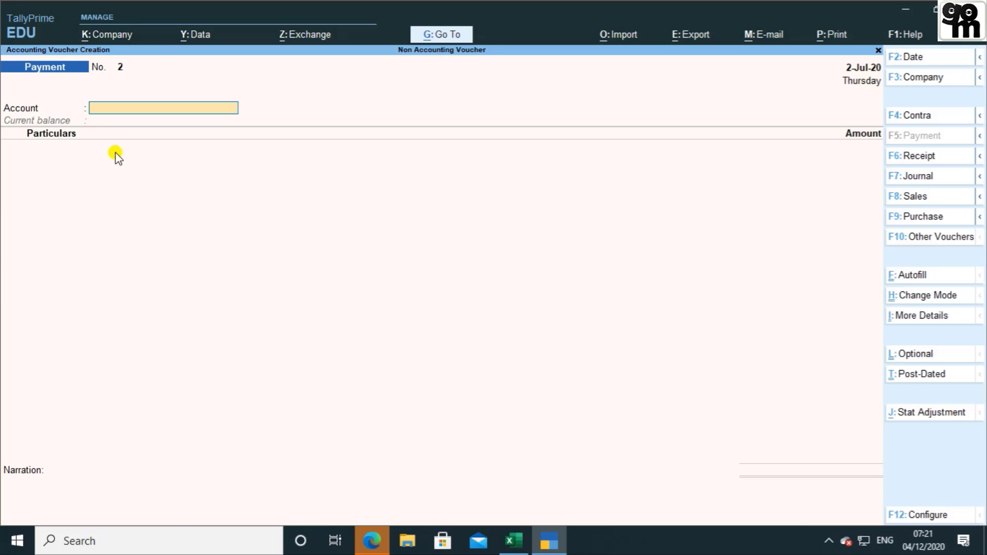
Compare the dates and cheque details of the first and second transactions in rows 5 and 6 of the Excel exercise.
key("alt+Tab")
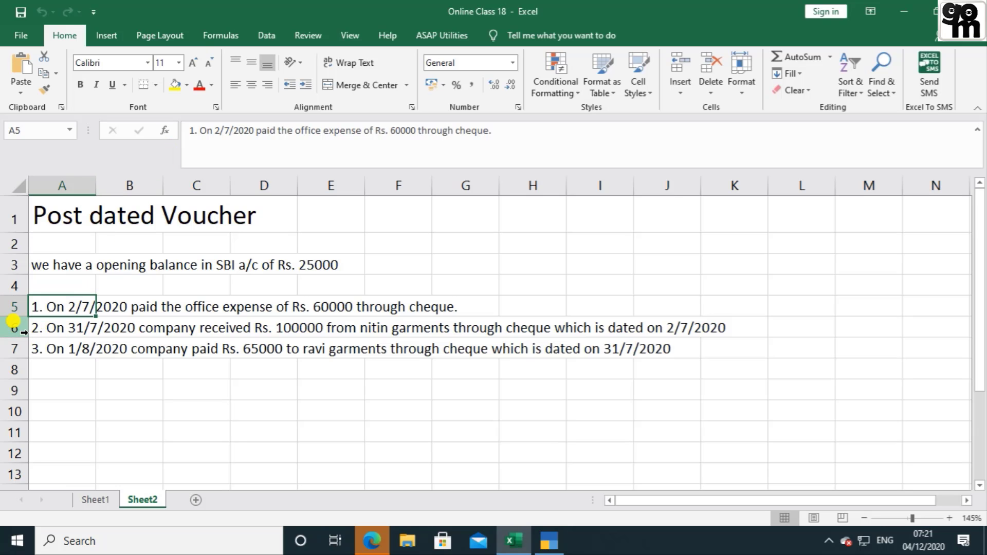
left_click(44, 329)
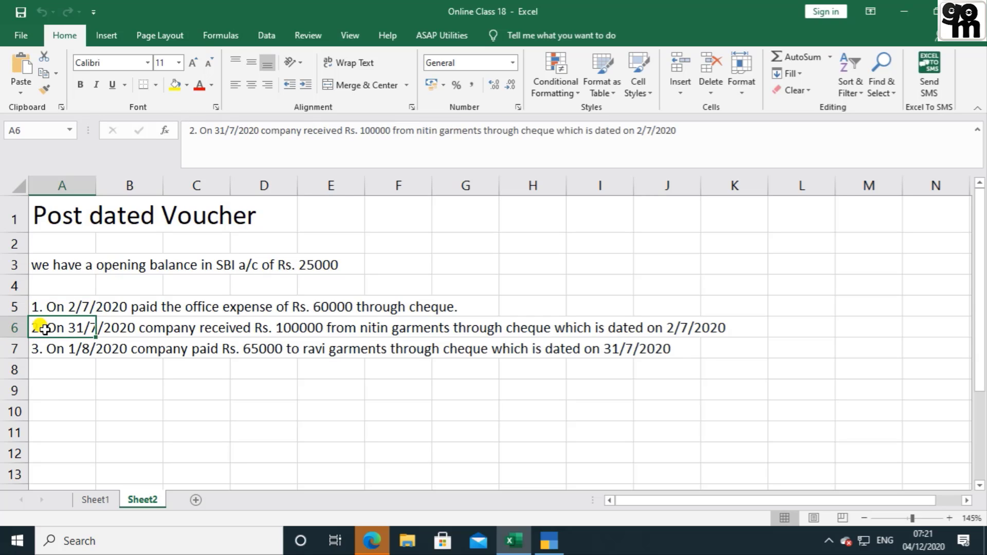
left_click(51, 306)
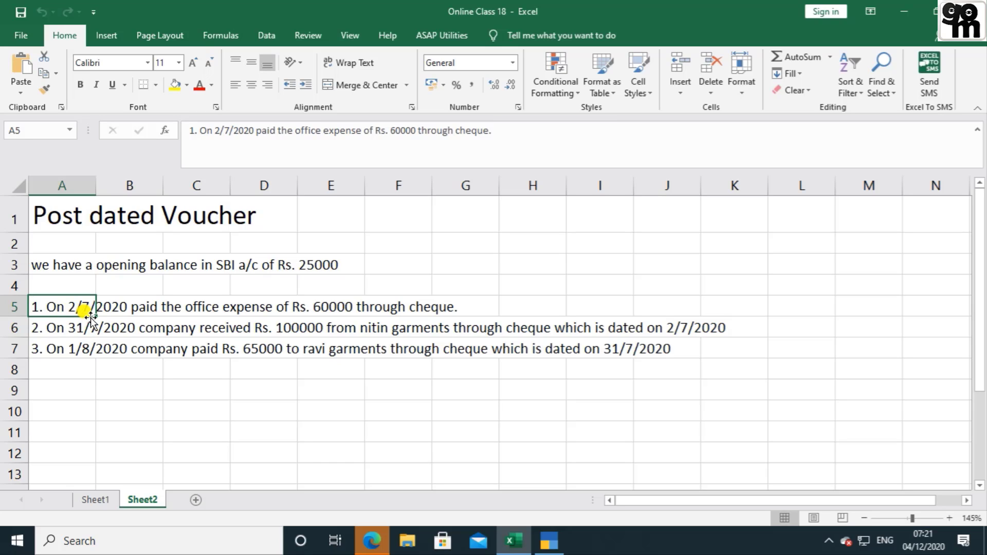
left_click(38, 330)
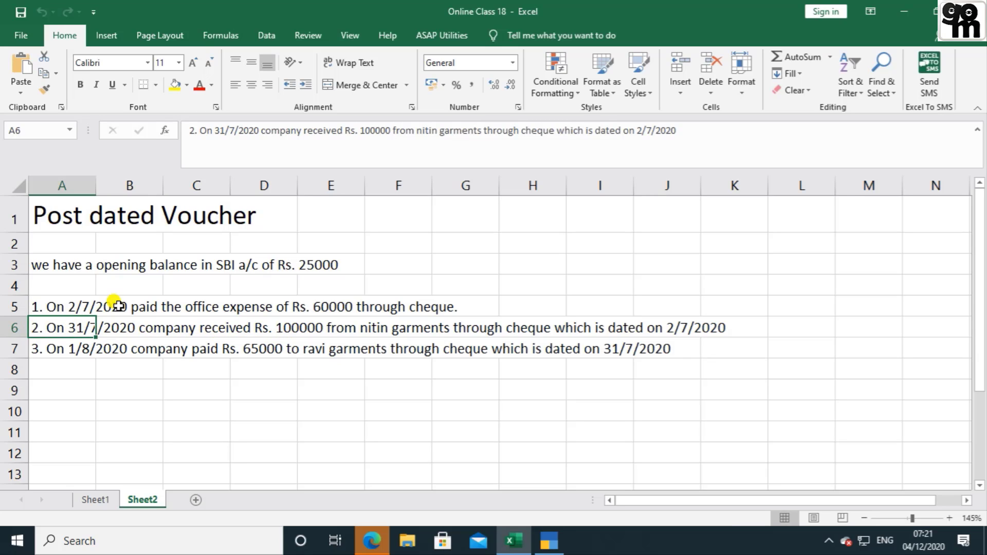
left_click(62, 308)
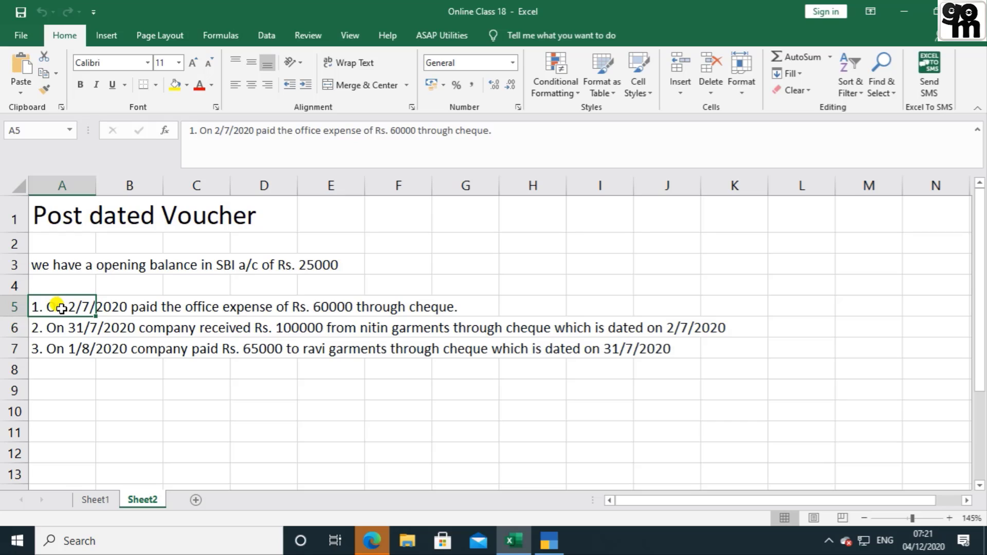
left_click(60, 328)
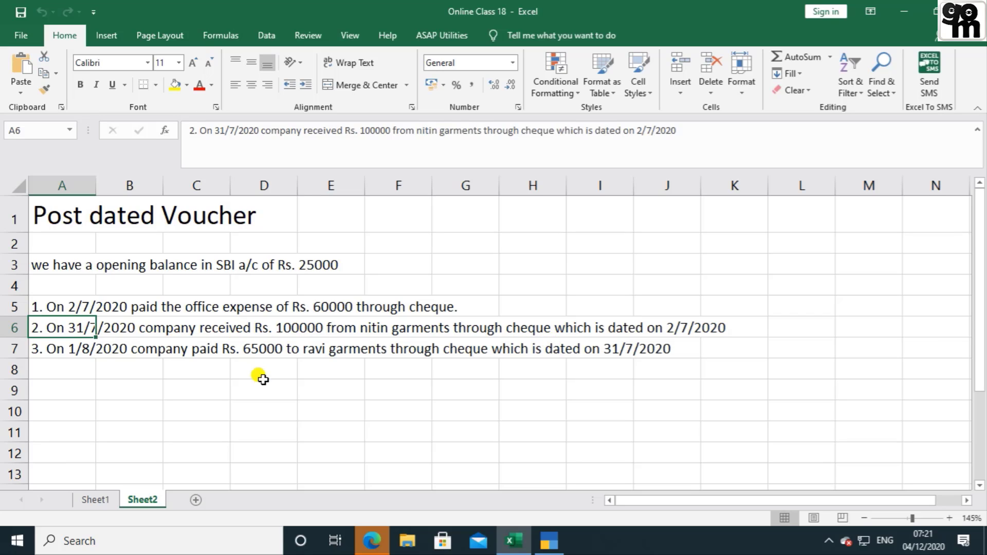
left_click(242, 384)
left_click(65, 310)
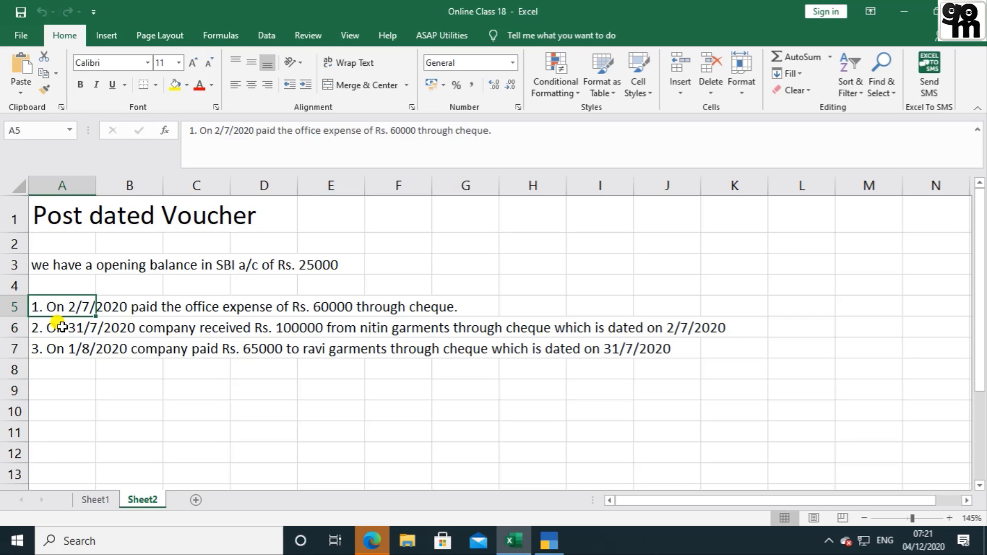
left_click(60, 326)
left_click(152, 397)
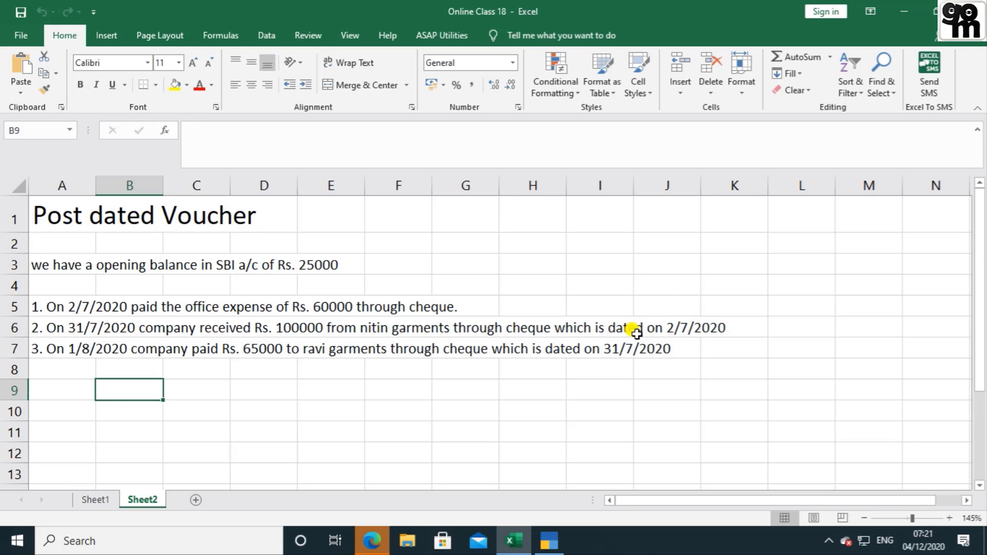
Return to TallyPrime, start a receipt voucher and mark it as post-dated.
key("alt+Tab")
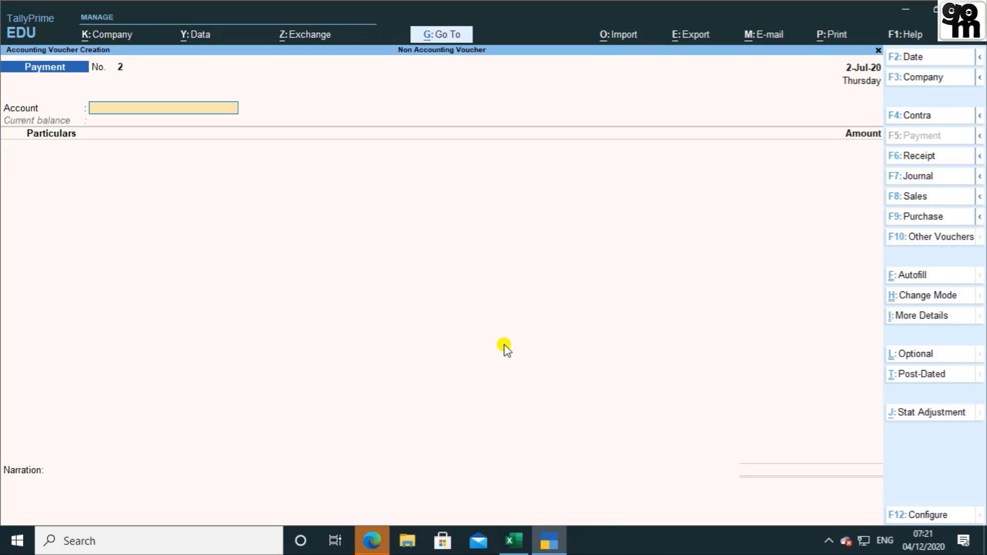
key("F6")
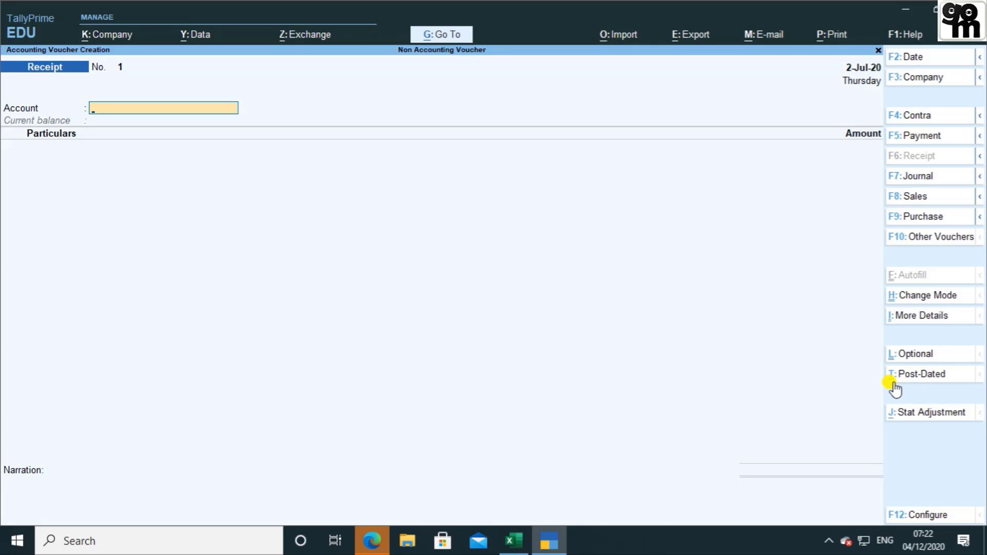
key("ctrl")
key("ctrl+t")
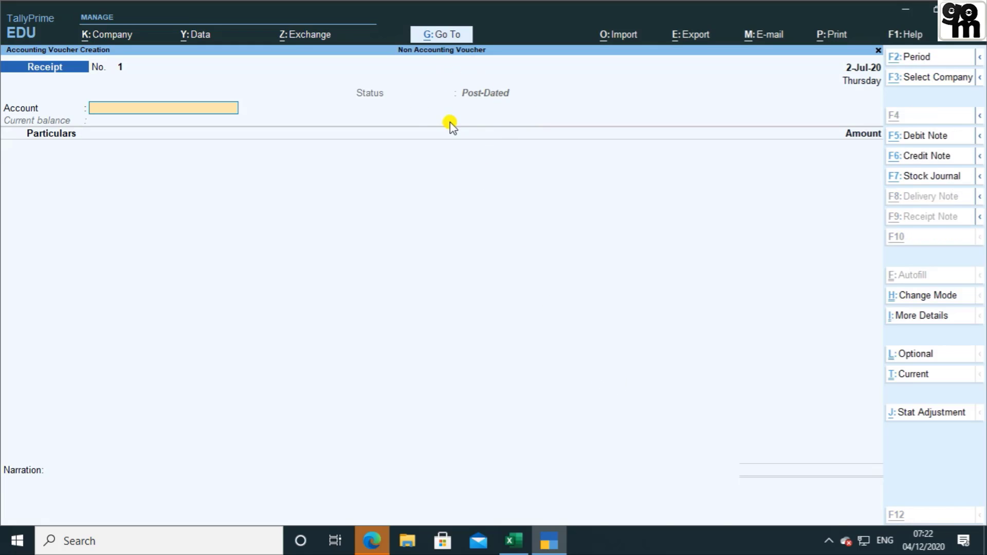
Check the second transaction's date in Excel, set the receipt voucher date to 31-7-2020 and choose SBI as its account.
key("alt+Tab")
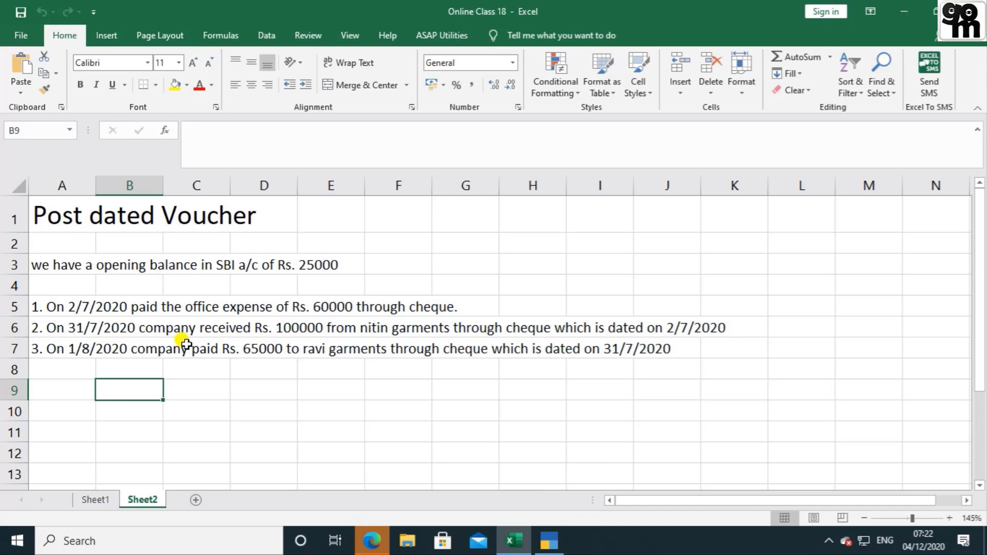
key("alt+Tab")
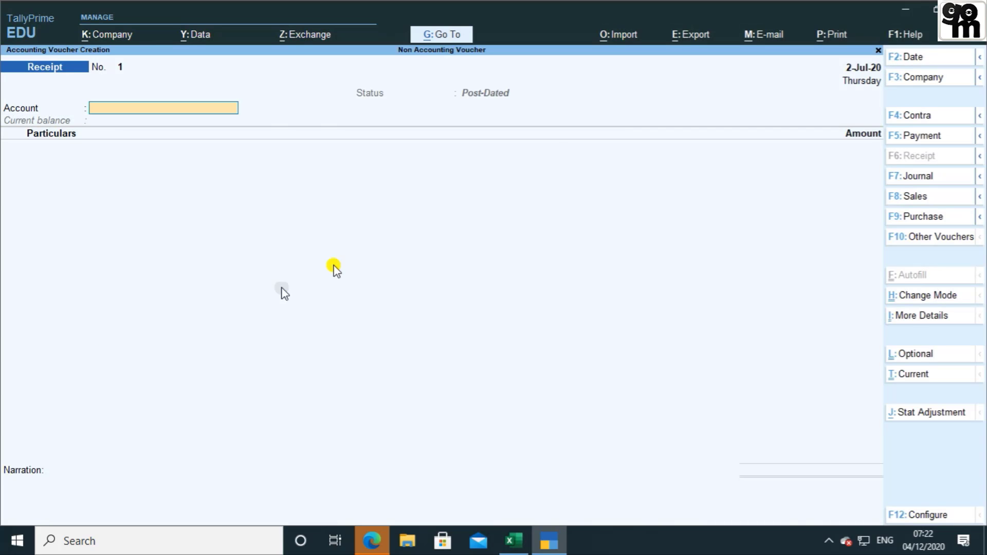
key("F2")
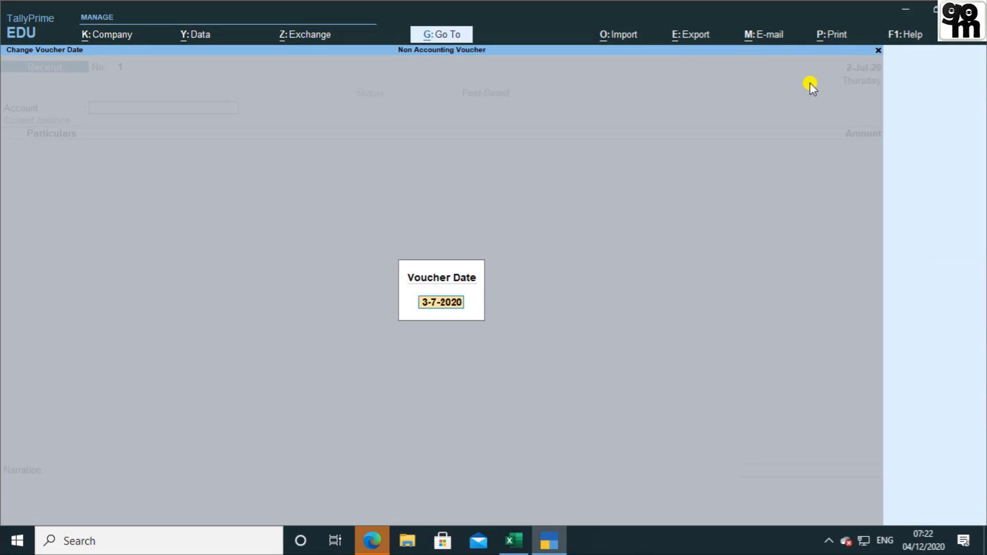
type("31.7")
key("Return")
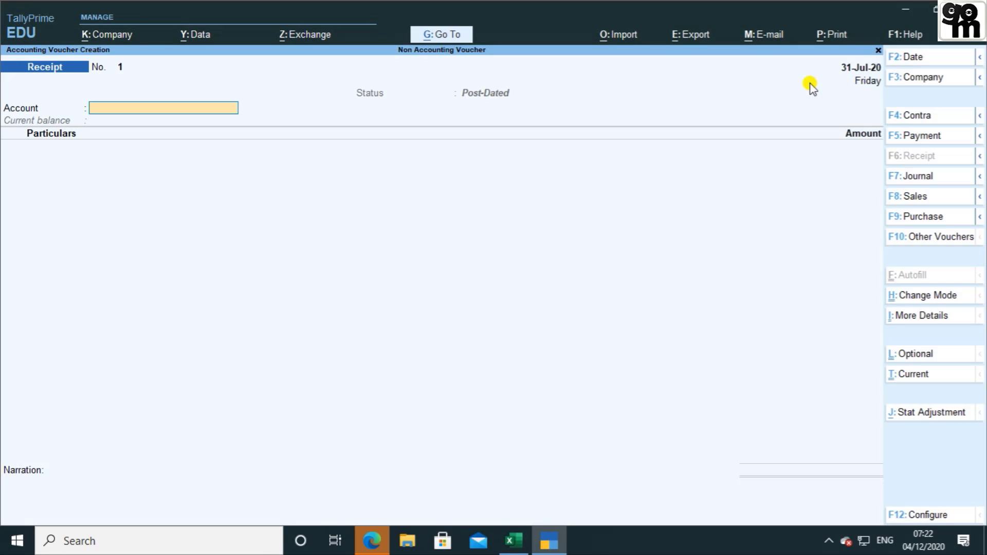
type("SB")
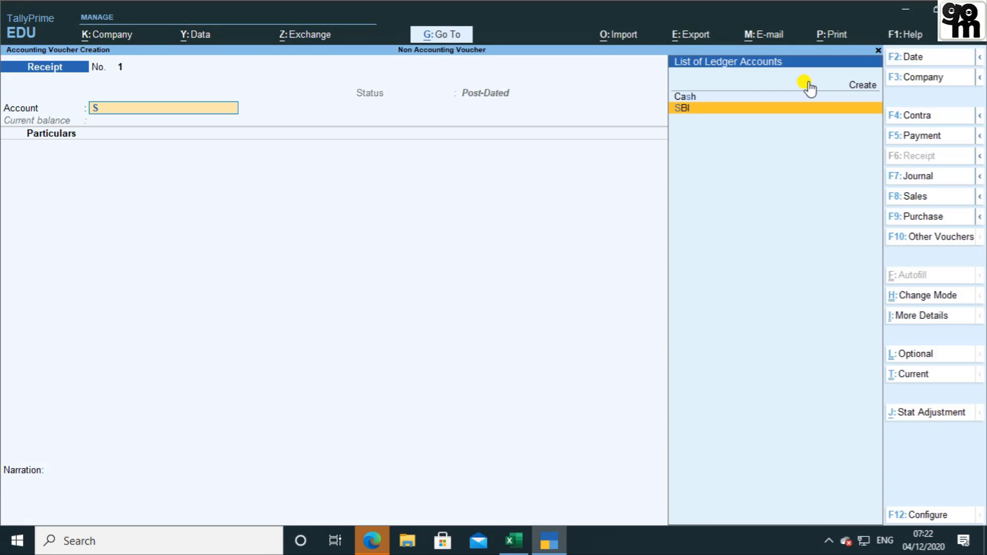
key("Return")
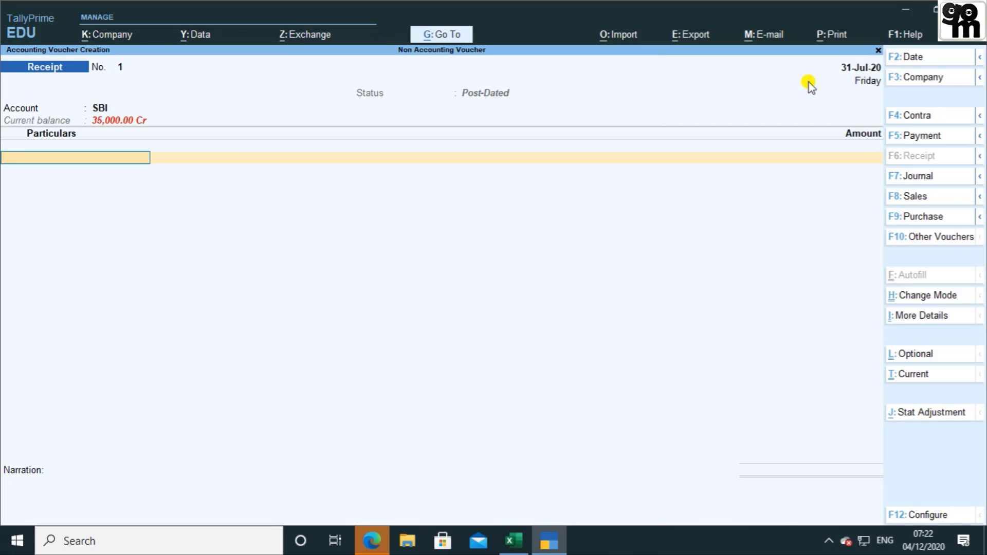
Check the second transaction's party in Excel and create a ledger with the customer's name under Sundry Debtors in TallyPrime.
key("alt+Tab")
key("alt+Tab")
key("alt+c")
type("NITIN")
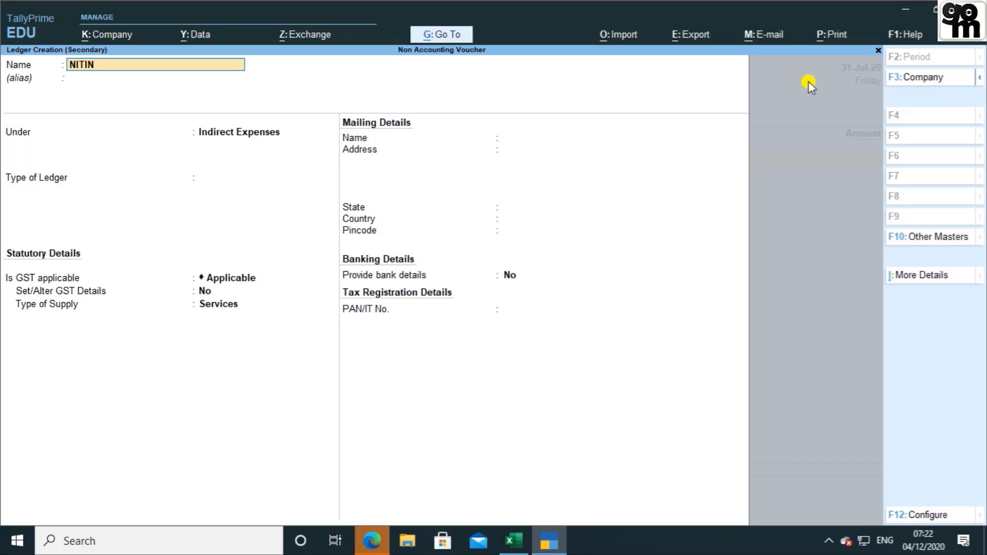
key("Return")
key("Return")
key("Return")
key("BackSpace")
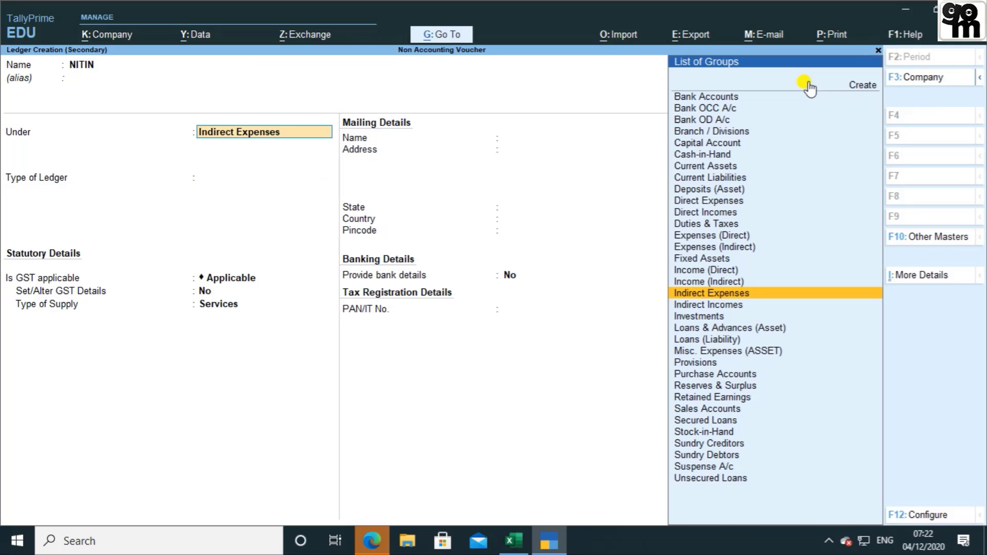
type("S")
key("Down")
key("Down")
key("Down")
key("Down")
key("Down")
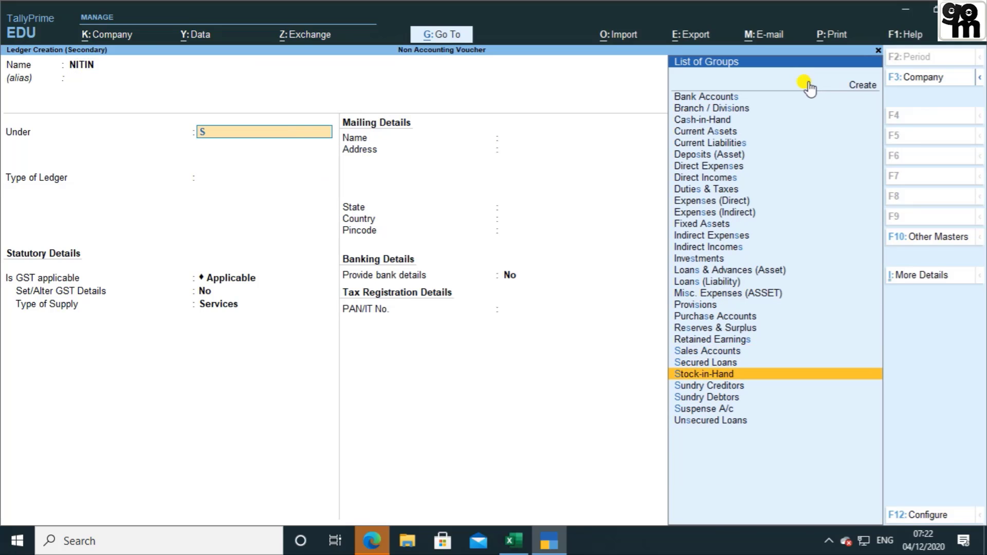
key("Return")
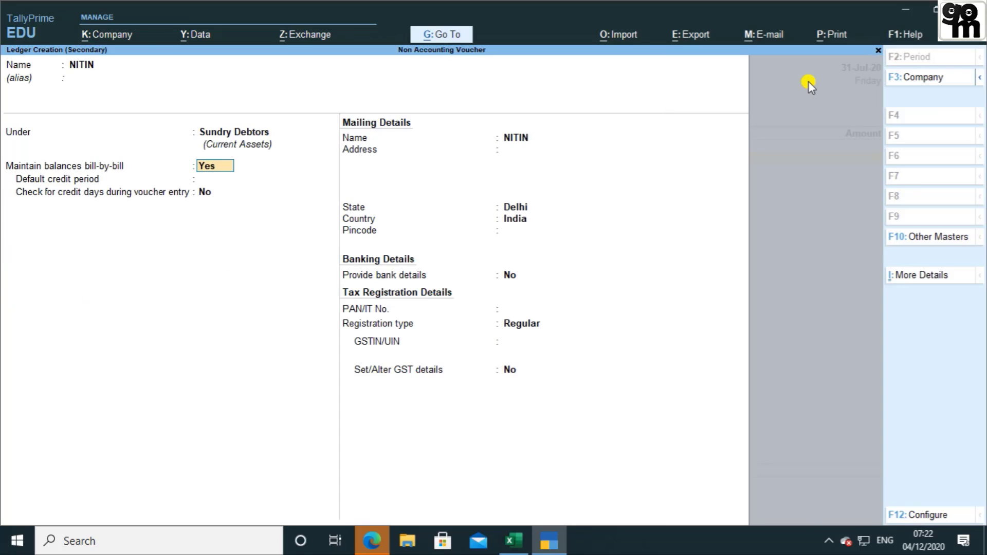
Keep the customer ledger's bill-by-bill and mailing defaults, set its registration type to Unregistered and save it.
key("Return")
key("Return")
key("Return")
key("Return")
key("Return")
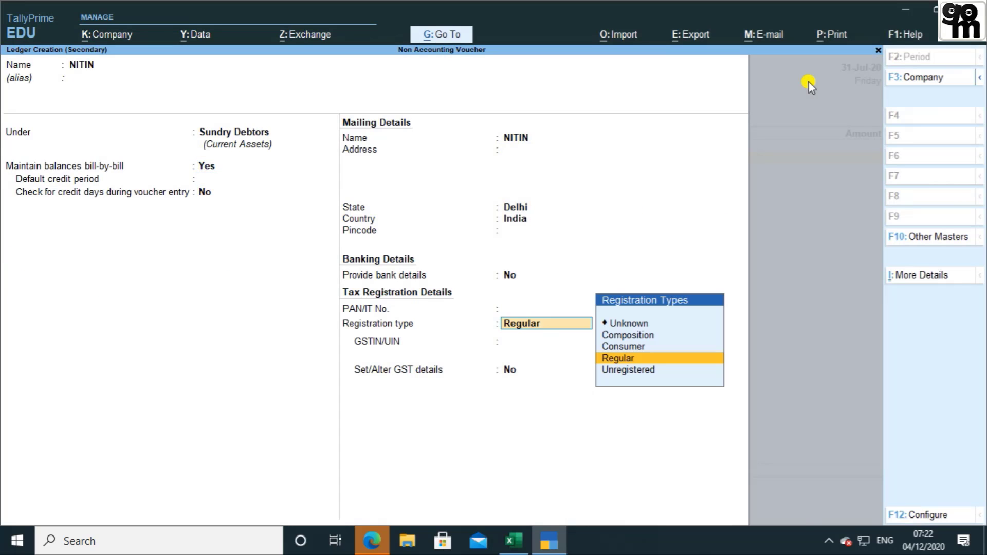
key("Down")
key("Return")
key("Return")
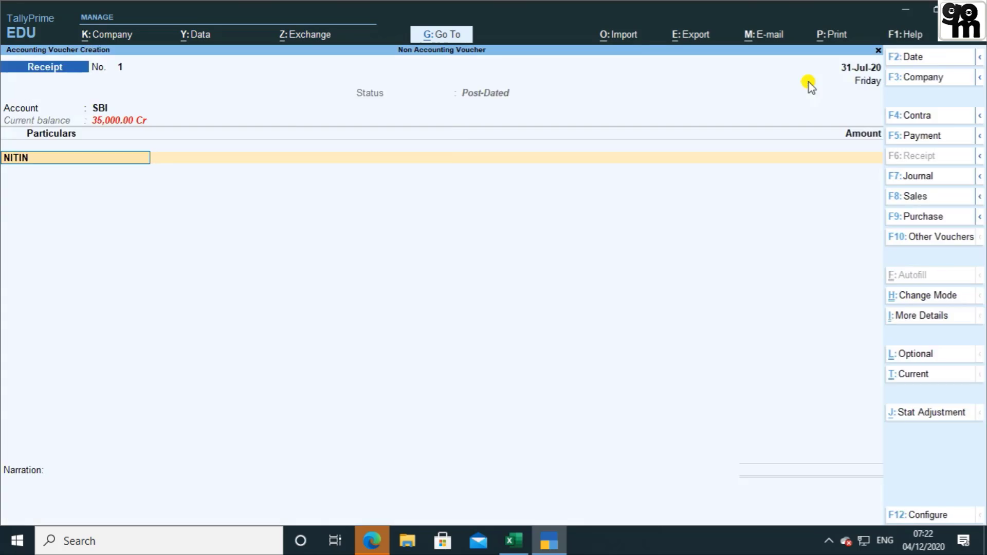
Credit the new customer ledger in the receipt voucher with 1,00,000 as an On Account bill-wise entry.
key("Return")
key("Return")
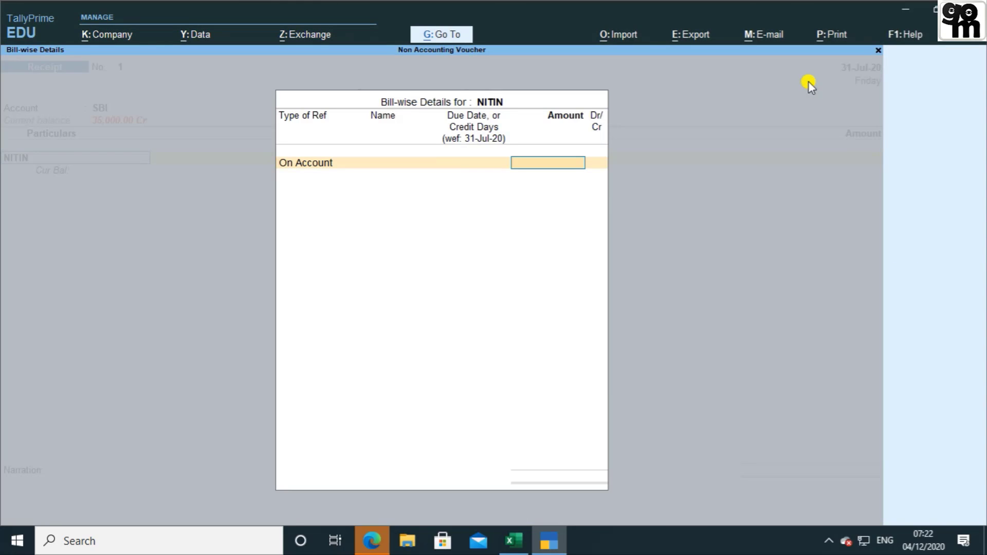
type("1,00,000")
key("Return")
key("Return")
key("Return")
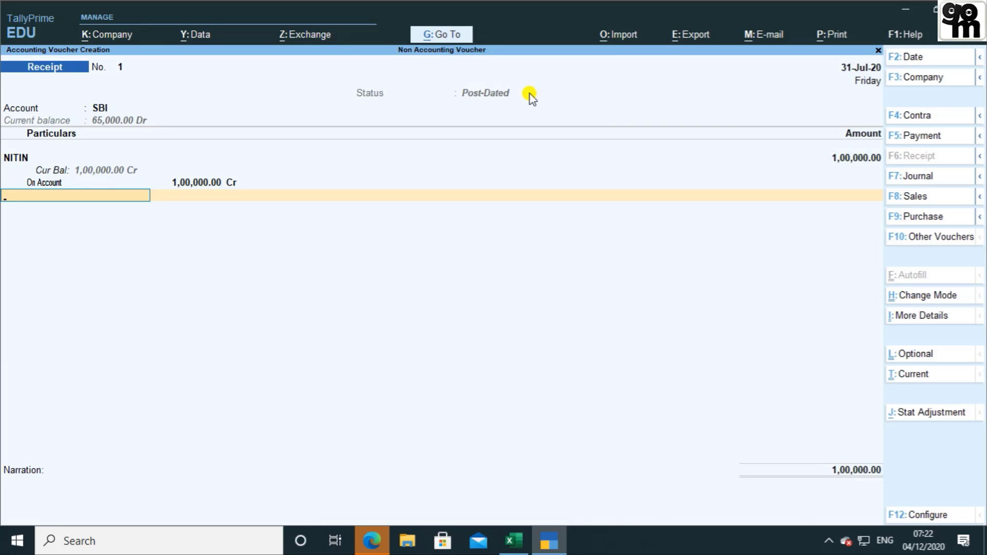
key("Return")
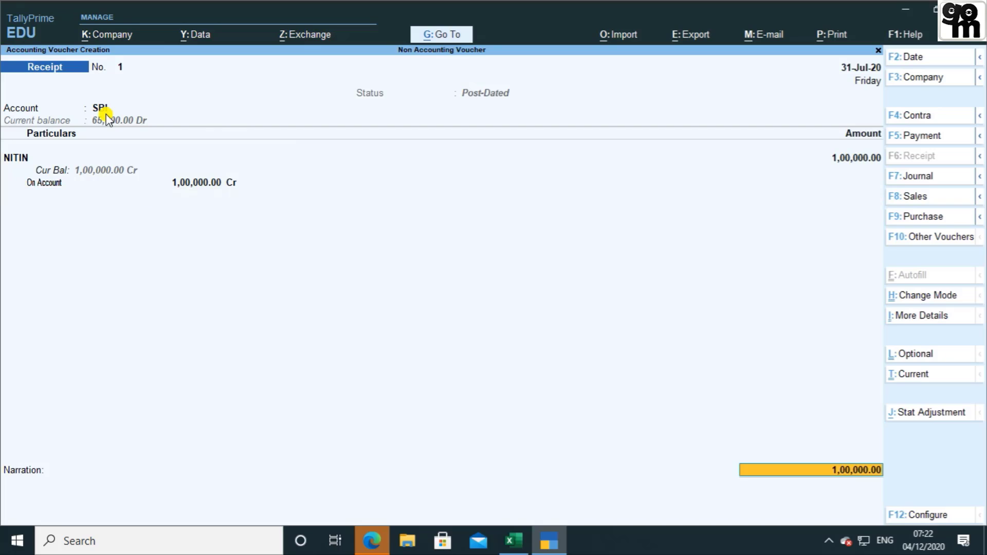
Allocate the SBI receipt as Cheque/DD with instrument number 524242 dated 31-Jul-20 and specify SBI as the bank.
key("Return")
key("Return")
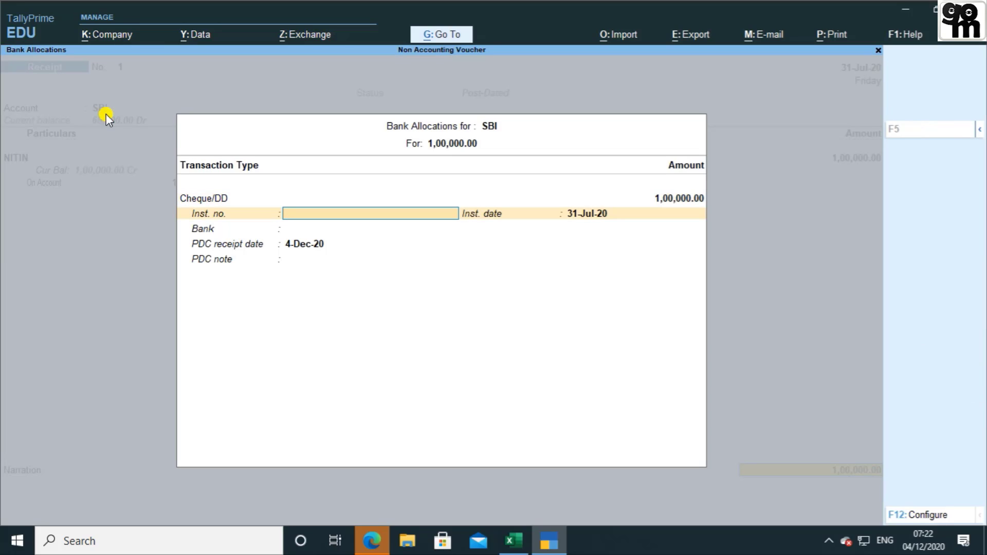
type("524242")
key("Return")
key("Return")
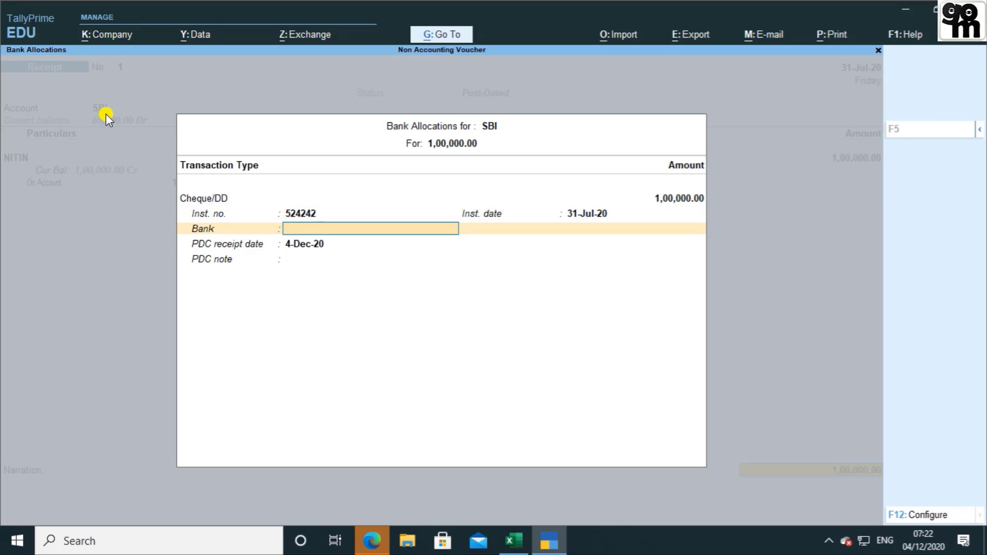
type("Sp")
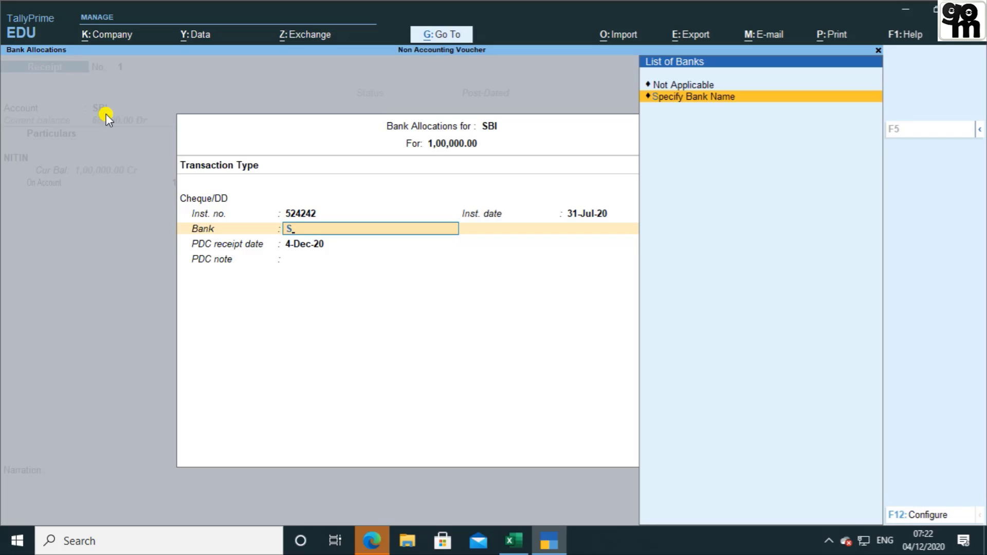
key("Return")
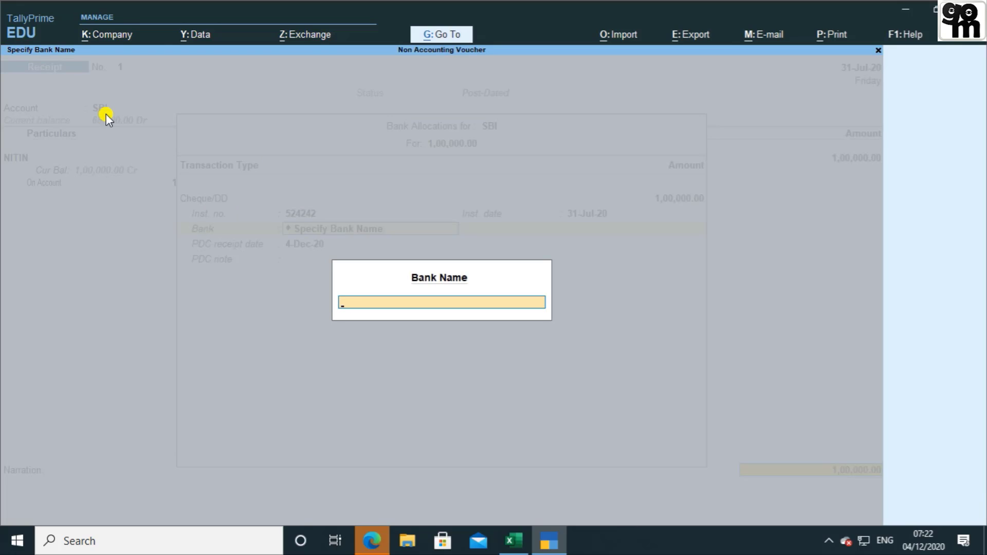
type("SBI")
key("Return")
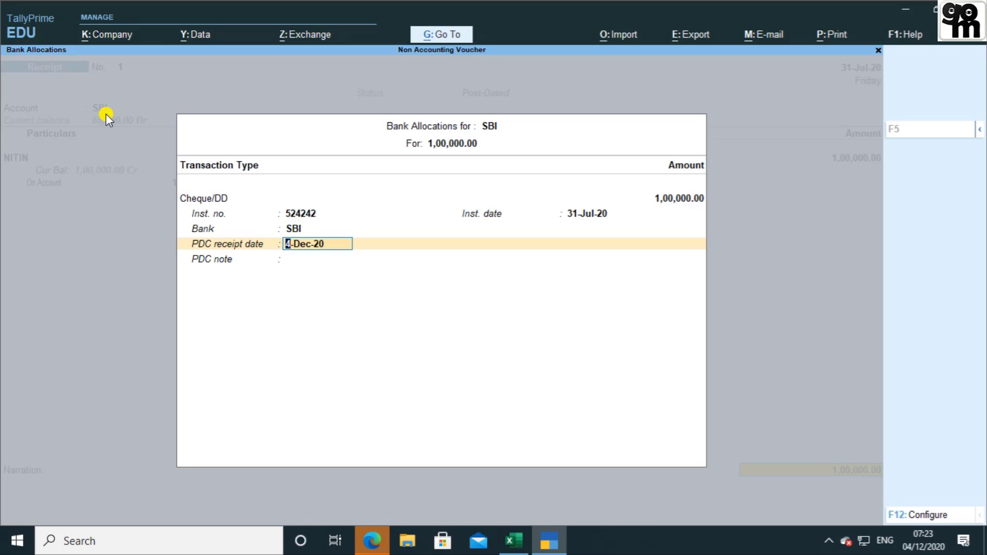
Set the PDC receipt date to 2-Jul-20 and save the receipt voucher without a PDC note or narration.
type("2.7")
key("Return")
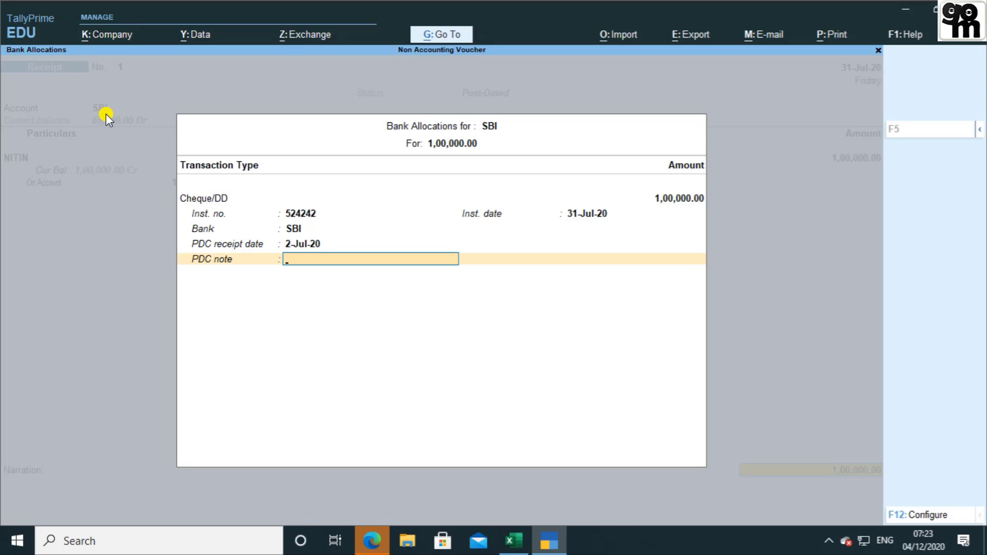
key("Return")
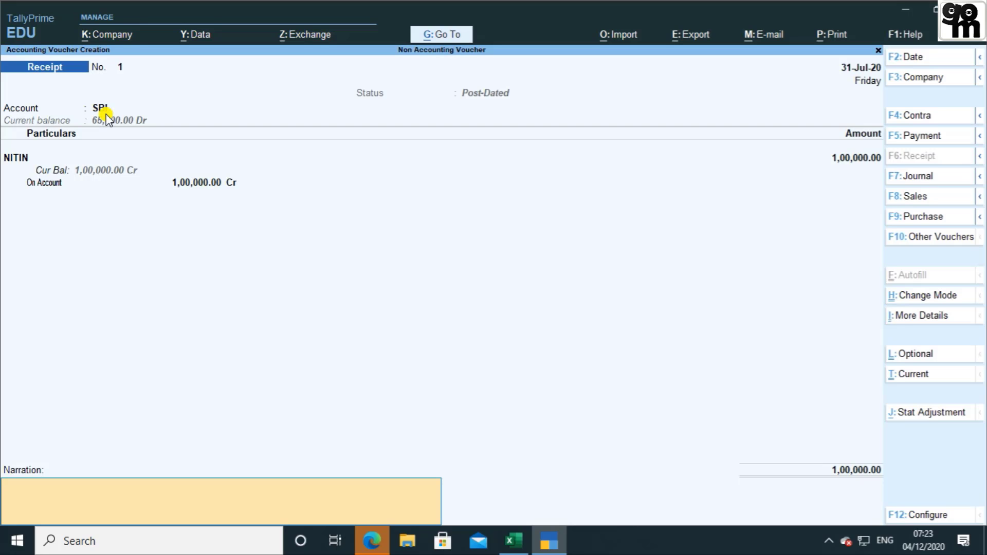
key("Return")
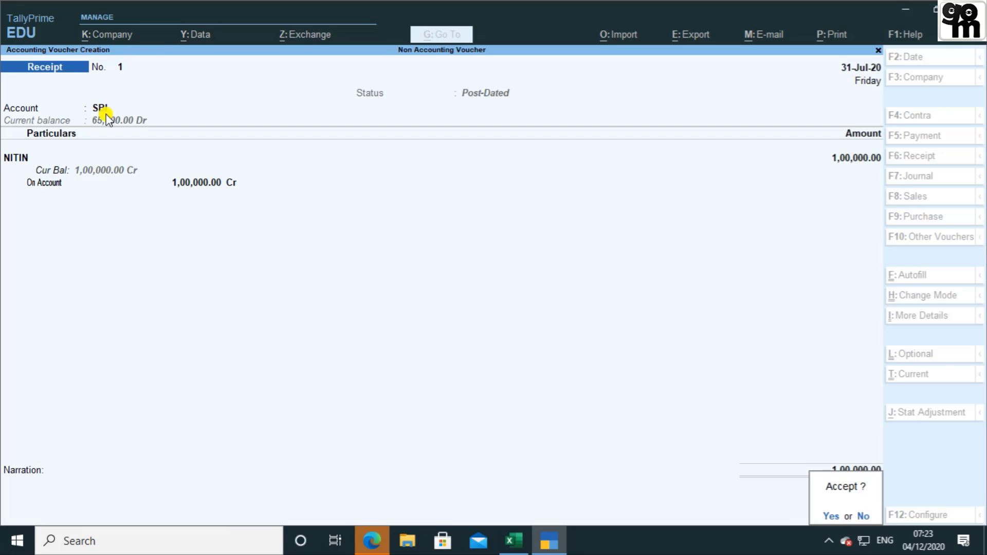
key("Return")
Check the transaction list in Excel, return to TallyPrime, leave voucher creation and open the Account Books reports.
key("alt+Tab")
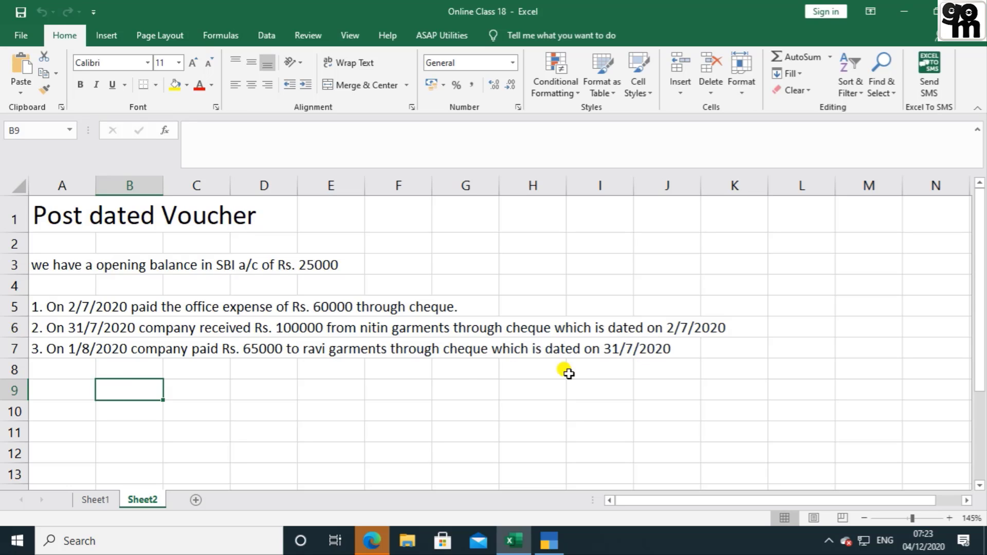
key("alt+Tab")
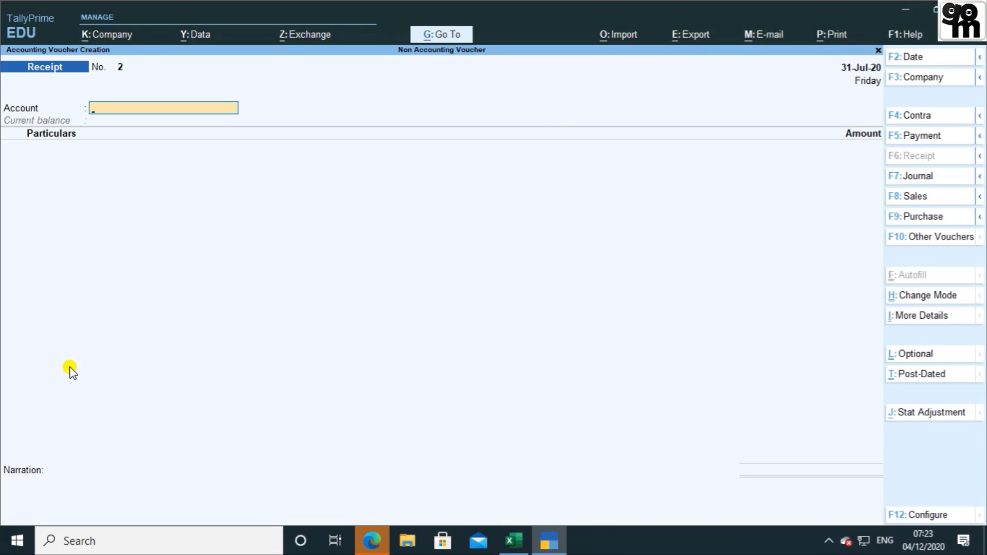
key("Escape")
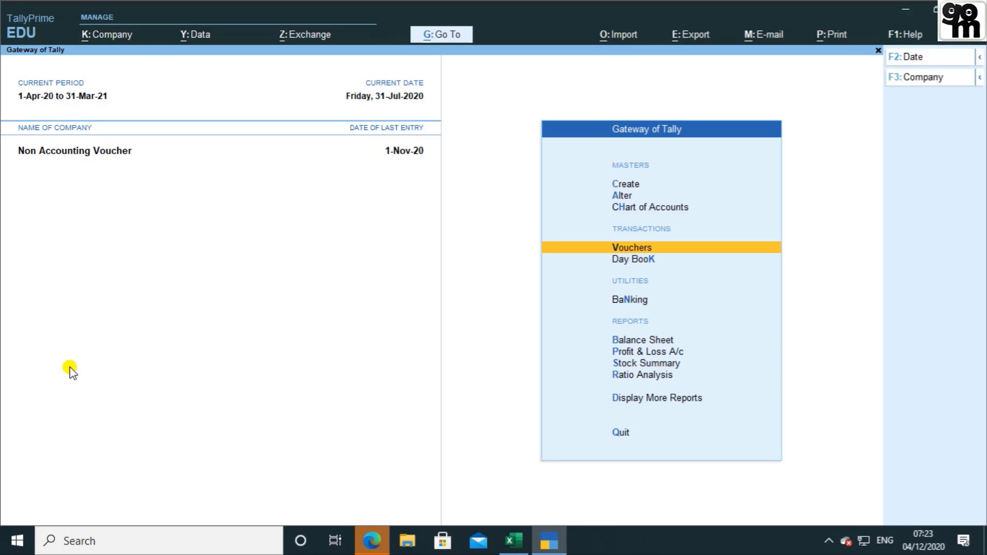
key("Down")
key("Down")
key("Down")
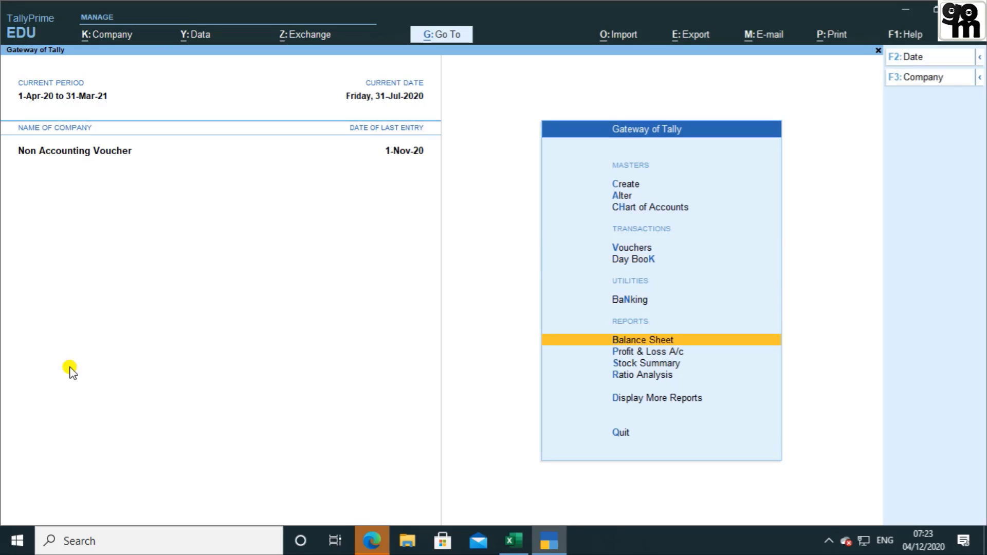
key("Up")
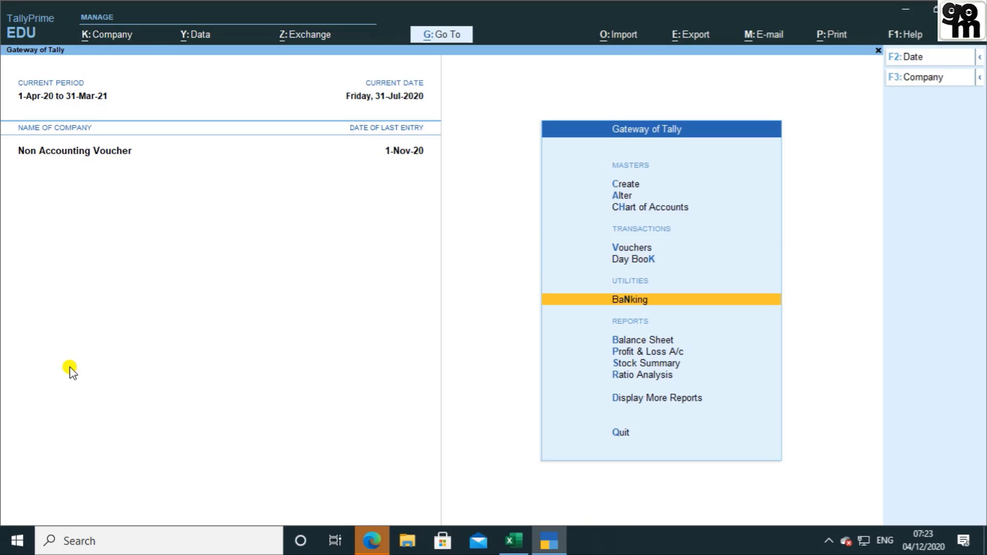
key("ctrl+Down")
key("Down")
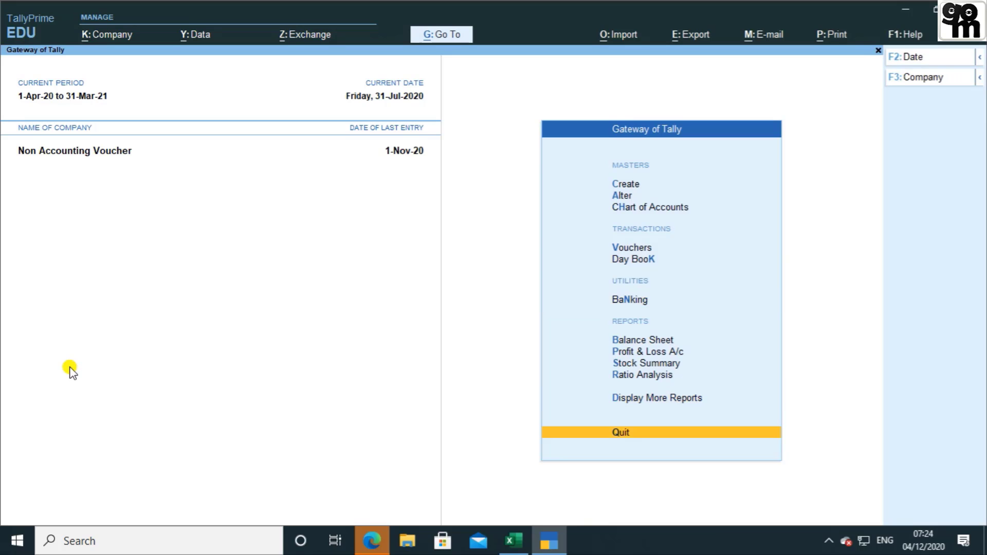
key("Up")
key("Return")
key("Down")
key("Down")
key("Down")
key("Down")
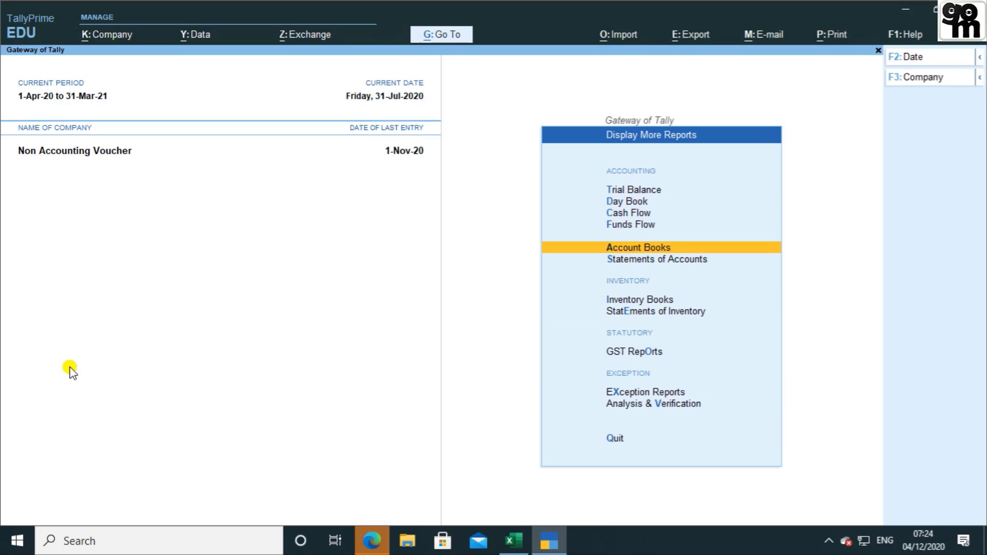
key("Down")
key("Up")
key("Return")
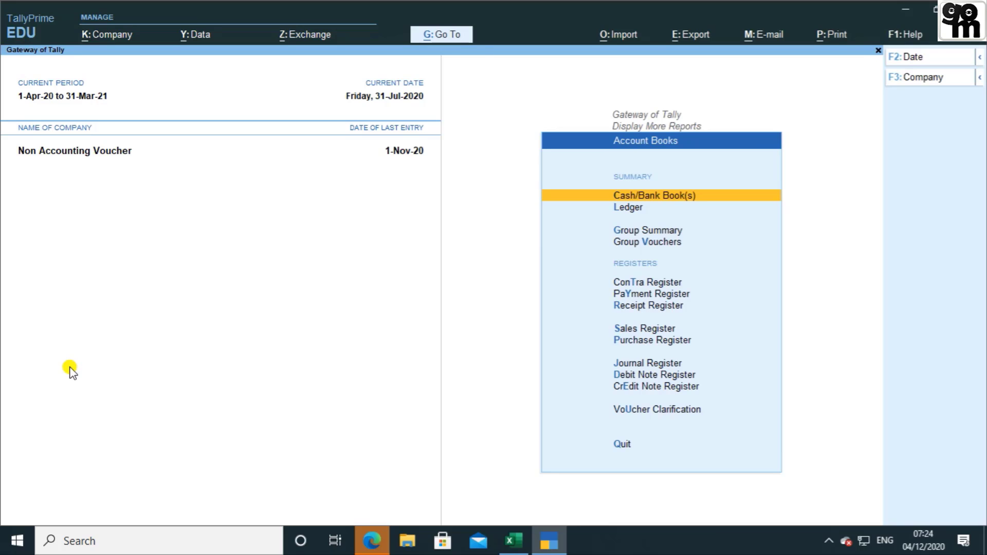
Open the ledger voucher report for the SBI account.
key("Down")
key("Return")
key("Down")
key("Down")
key("Down")
key("Down")
key("Down")
key("Down")
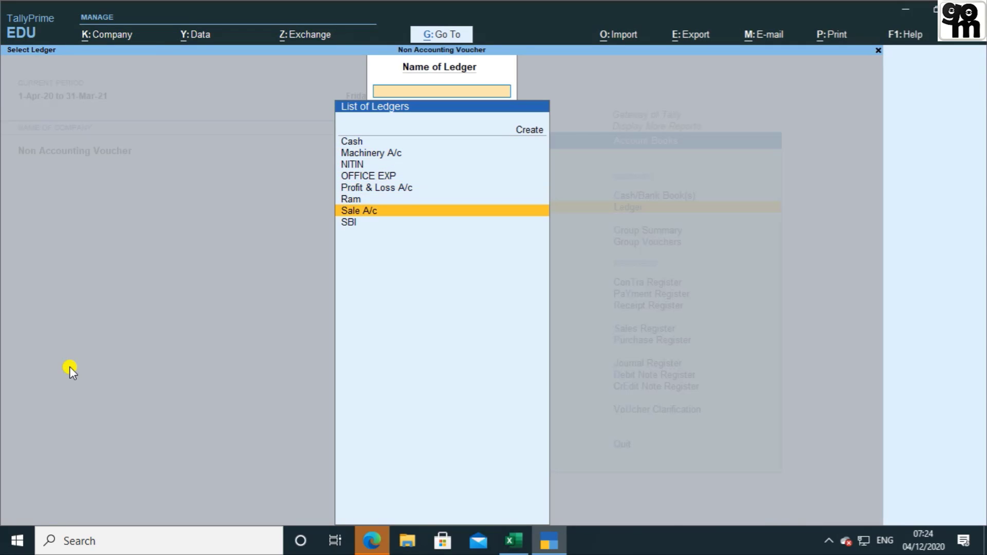
key("Down")
key("Return")
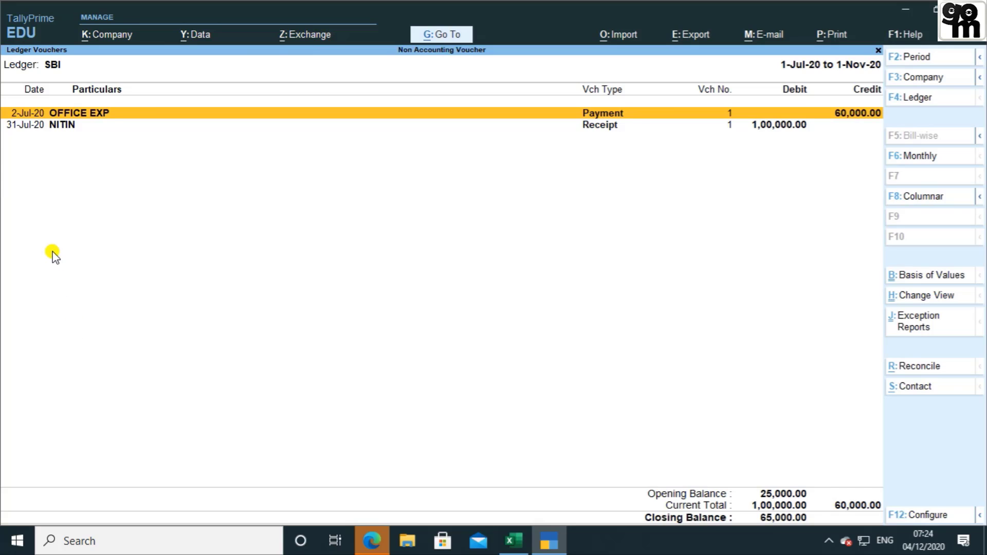
Change the SBI ledger report period to run from 1-4-2020 to 1-11-2020.
key("alt+F2")
type("1.")
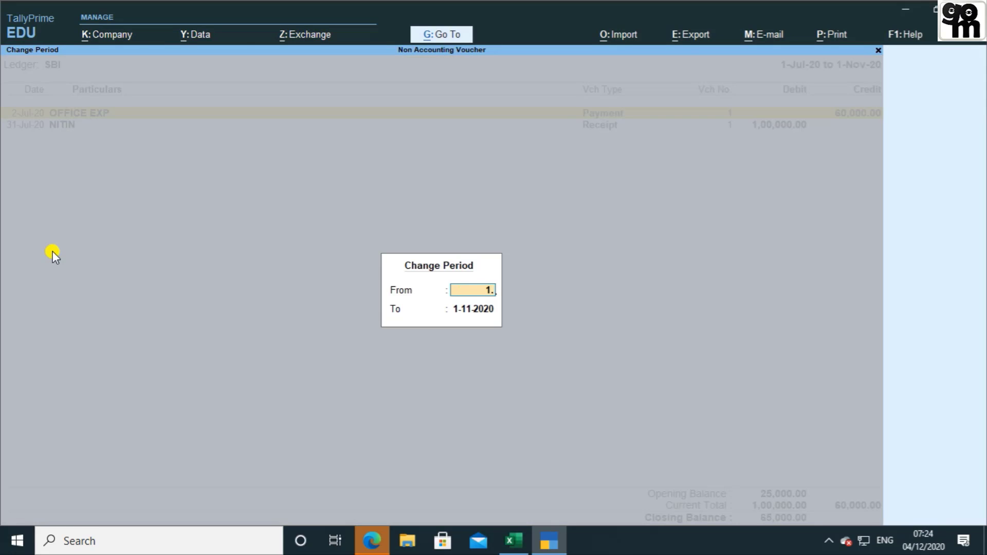
type("4")
key("Return")
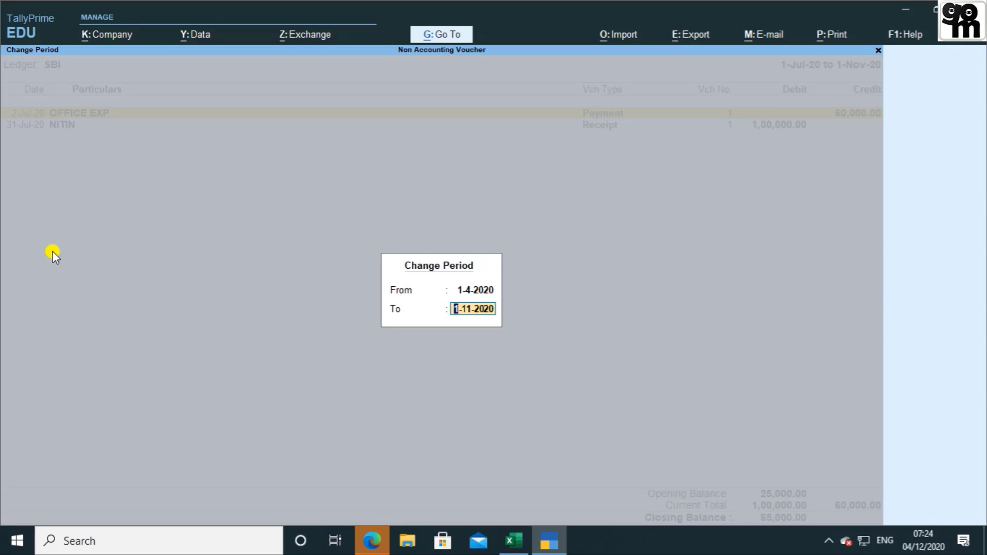
key("Return")
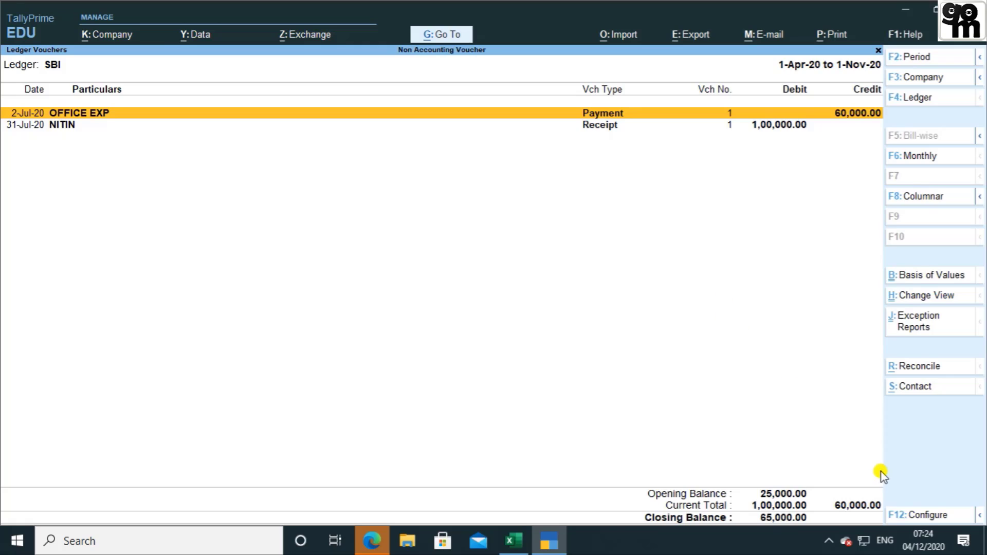
Configure the SBI ledger report to show the running balance, keeping its other display options.
key("F12")
key("Return")
key("Return")
key("Return")
key("Return")
key("Return")
key("Return")
key("Return")
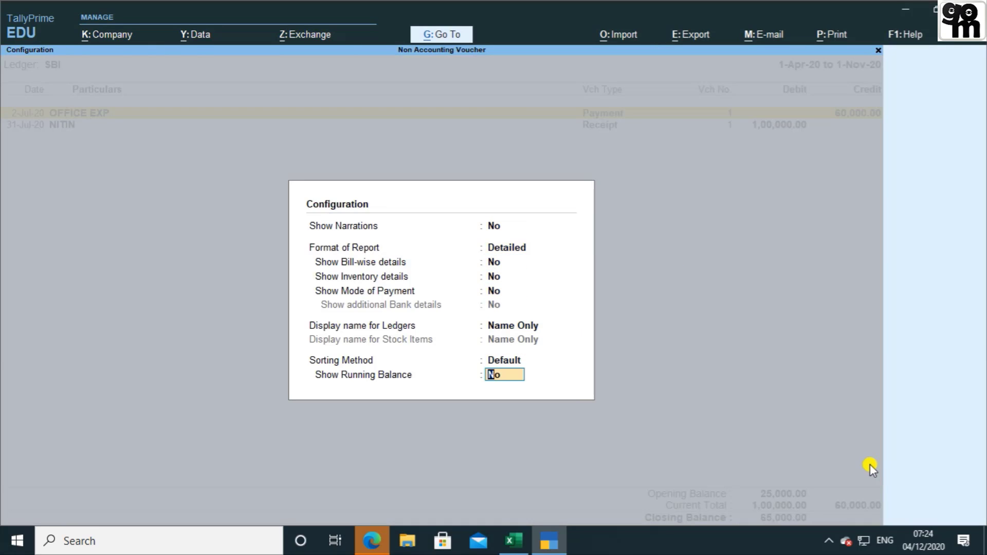
type("Y")
key("Return")
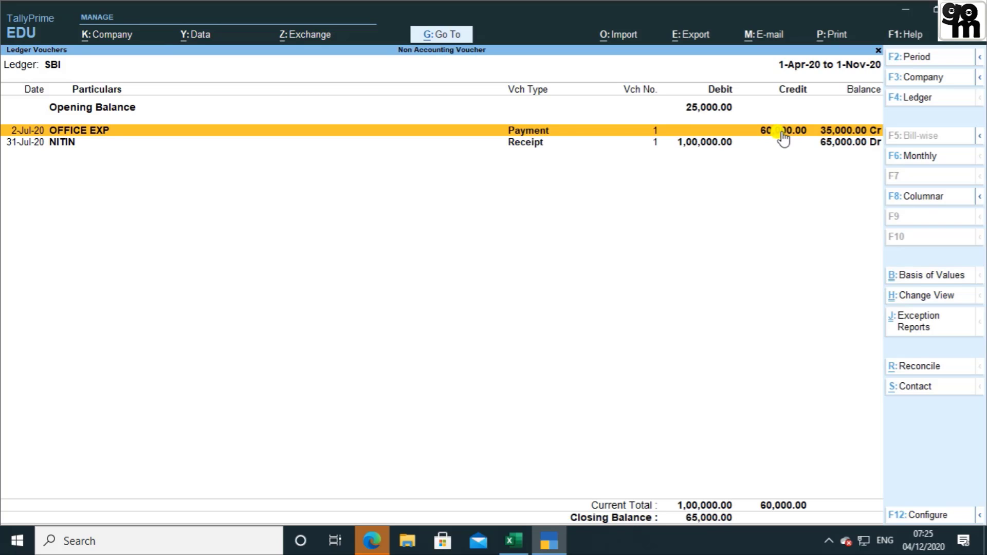
Compare the office expense payment and customer receipt entries with their running balances in the SBI ledger.
key("Down")
key("Up")
left_click(528, 145)
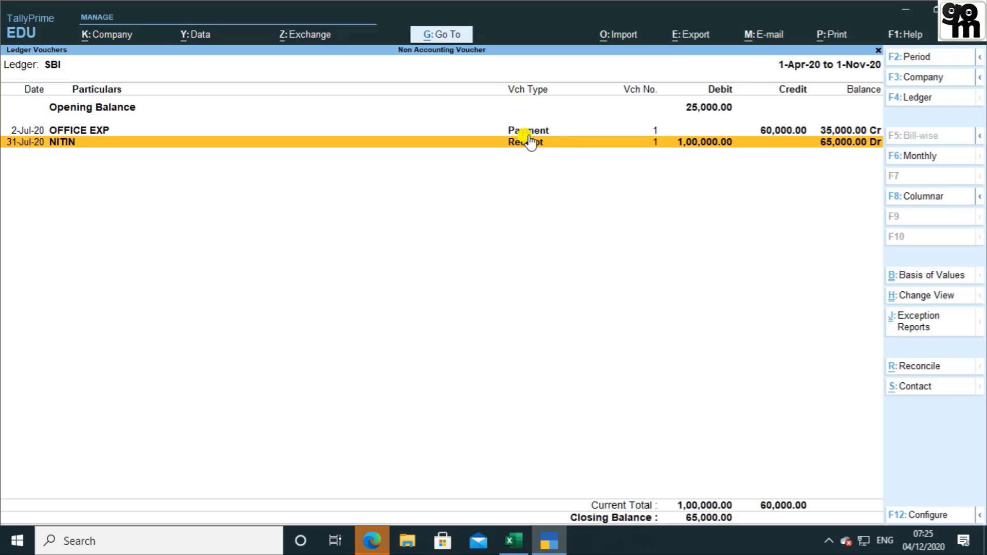
left_click(529, 134)
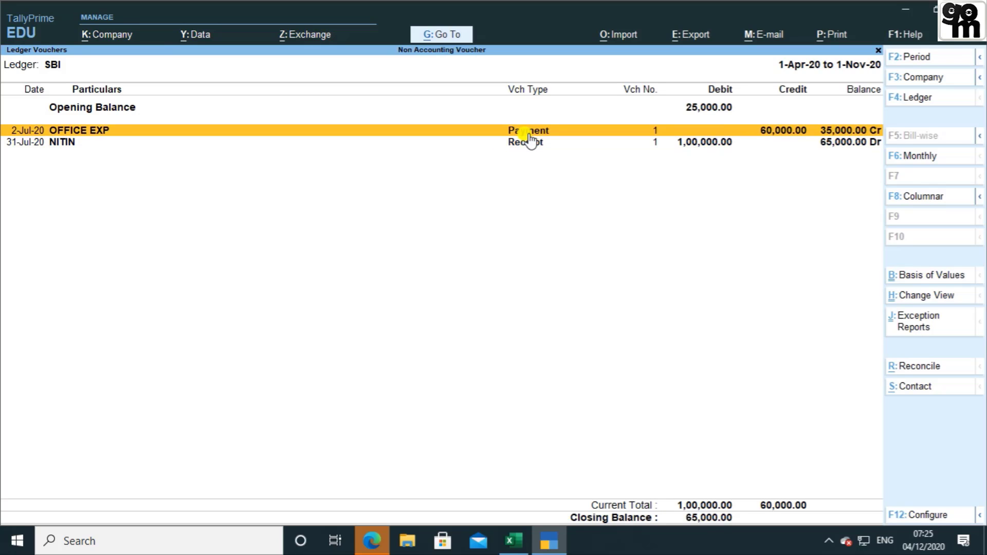
left_click(532, 142)
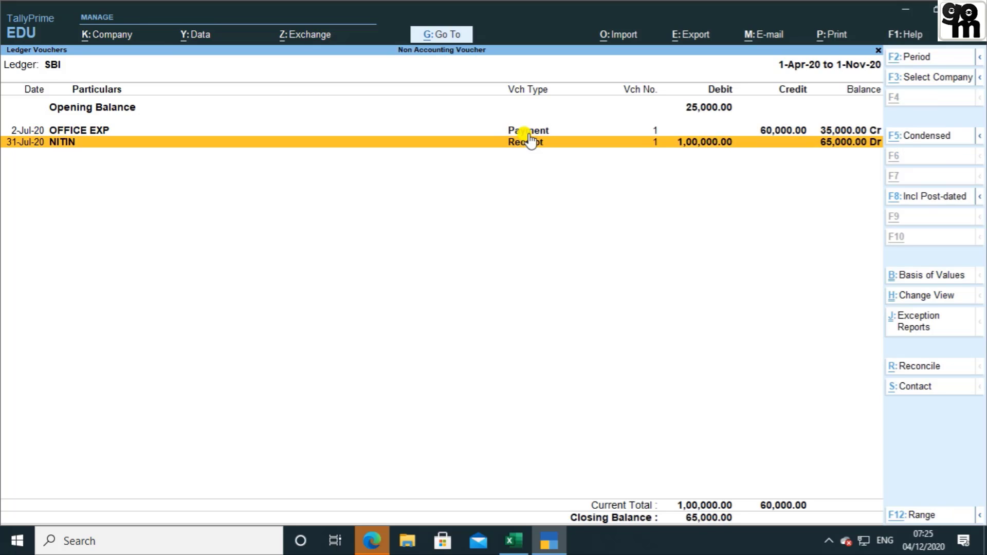
Check the third transaction in the Excel exercise sheet, and open accounting voucher entry in TallyPrime.
key("alt+Tab")
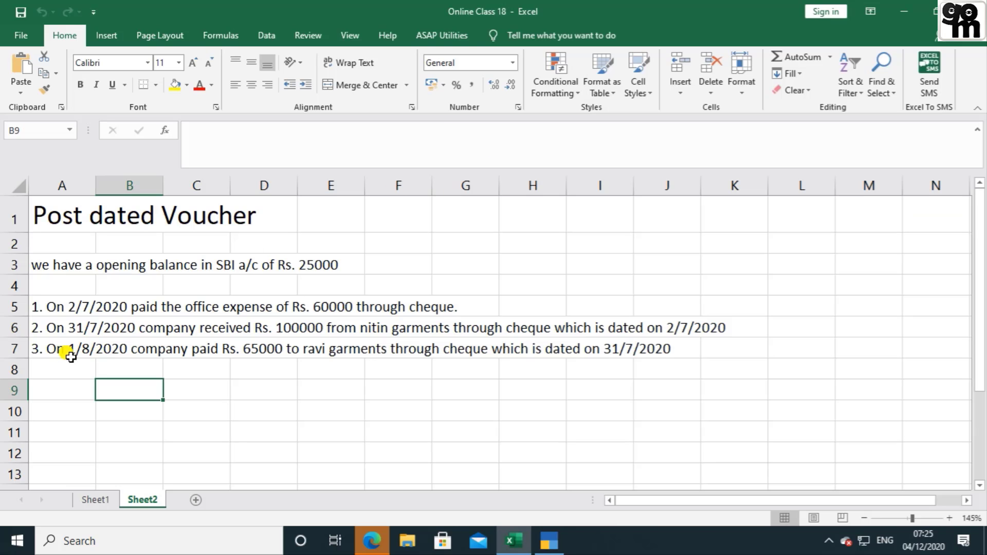
key("alt+Tab")
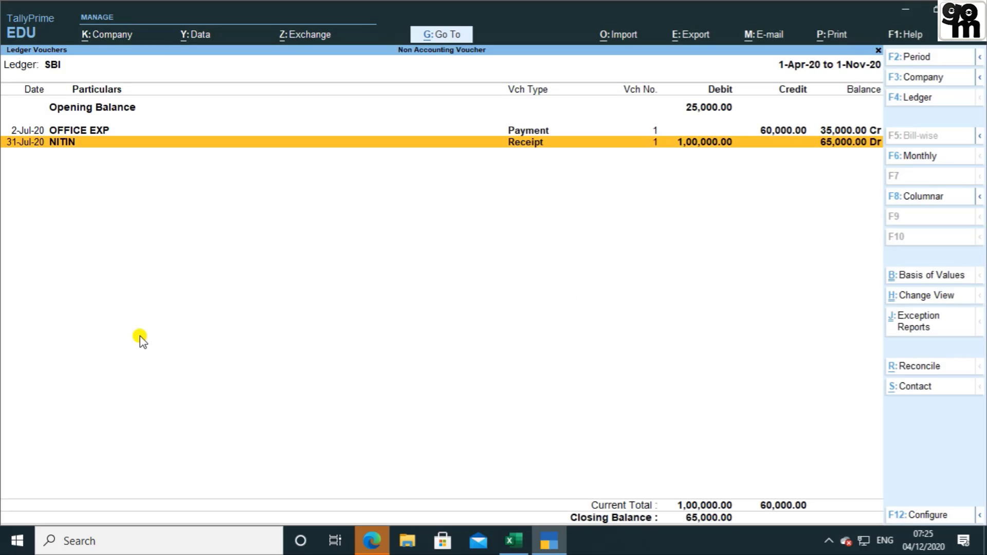
key("alt+Tab")
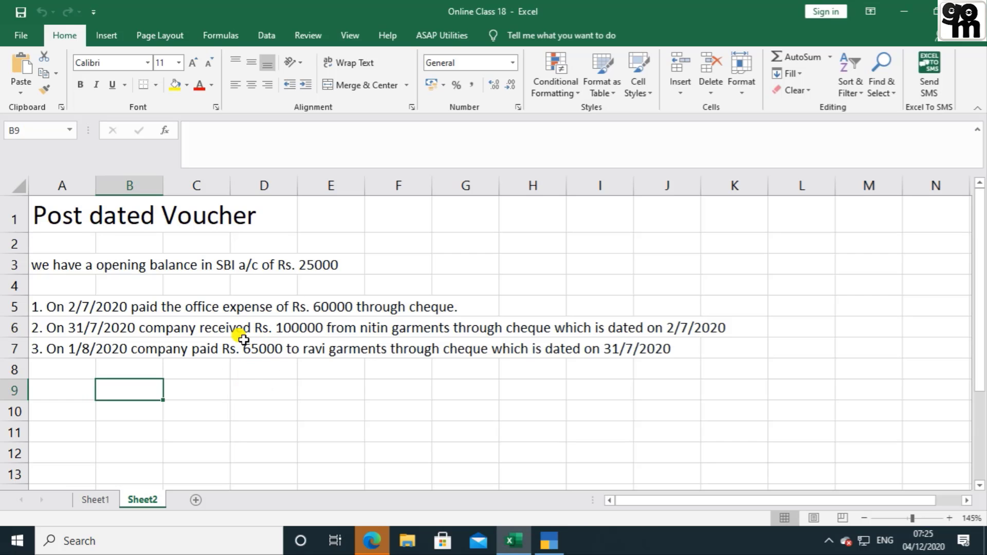
key("alt+Tab")
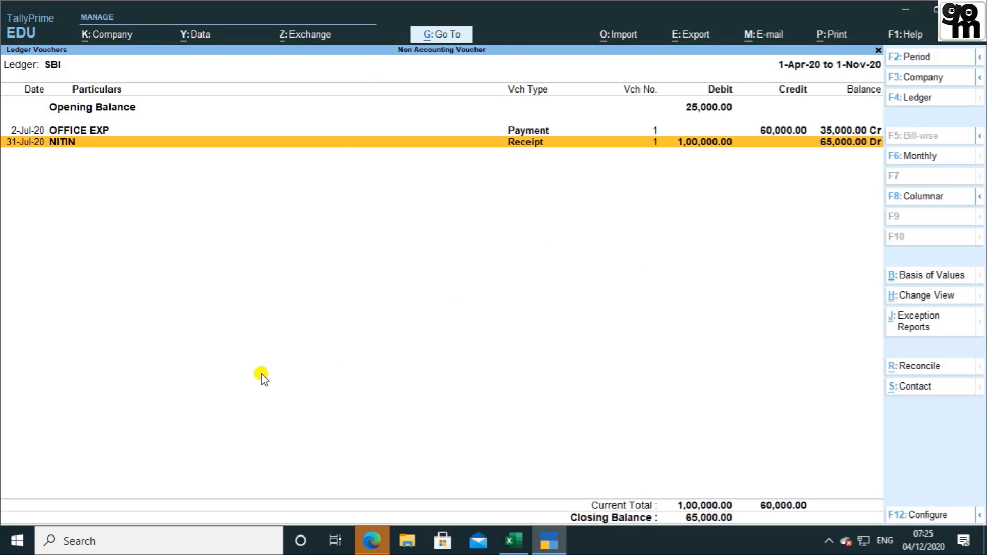
key("Escape")
key("Escape")
key("Escape")
key("Escape")
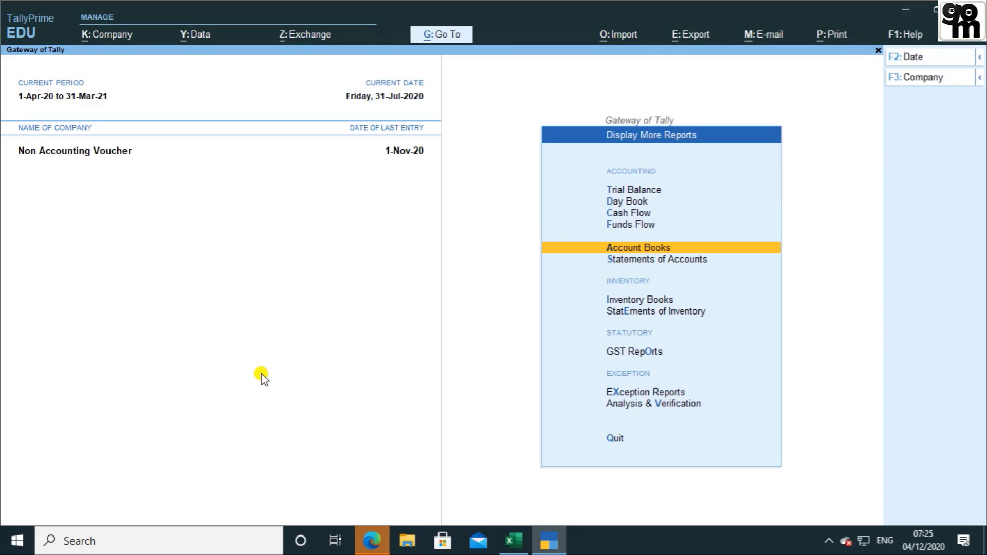
key("Up")
key("Up")
key("Up")
key("Up")
key("Up")
key("Up")
key("Up")
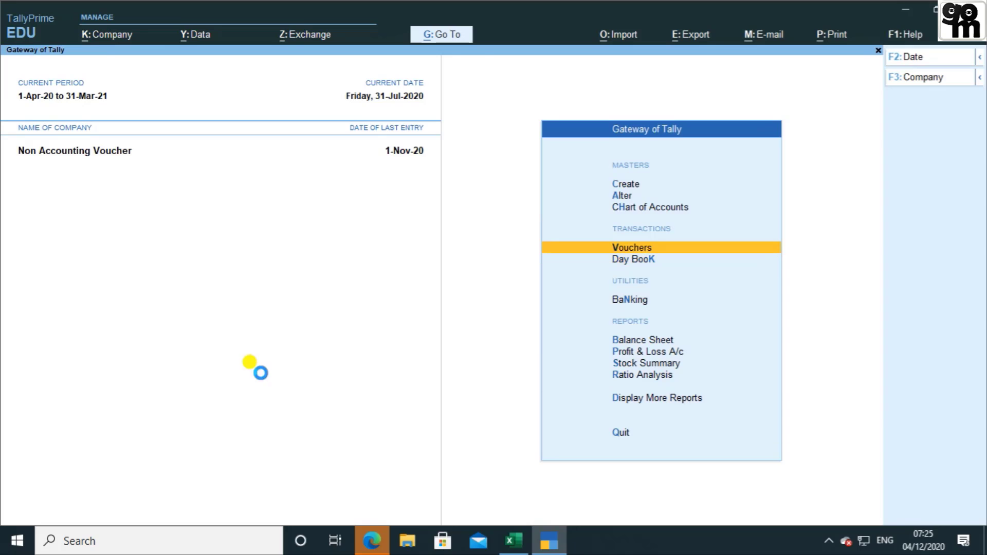
key("Return")
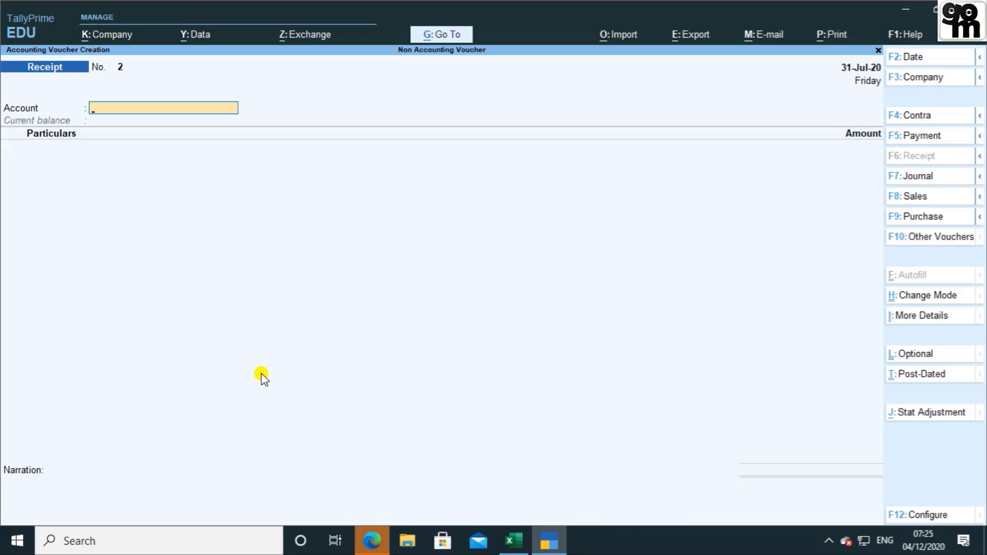
Set the new voucher's date to 1-Aug-20 and choose SBI as its account.
key("alt+Tab")
key("alt+Tab")
key("F2")
key("Return")
type("S")
key("Return")
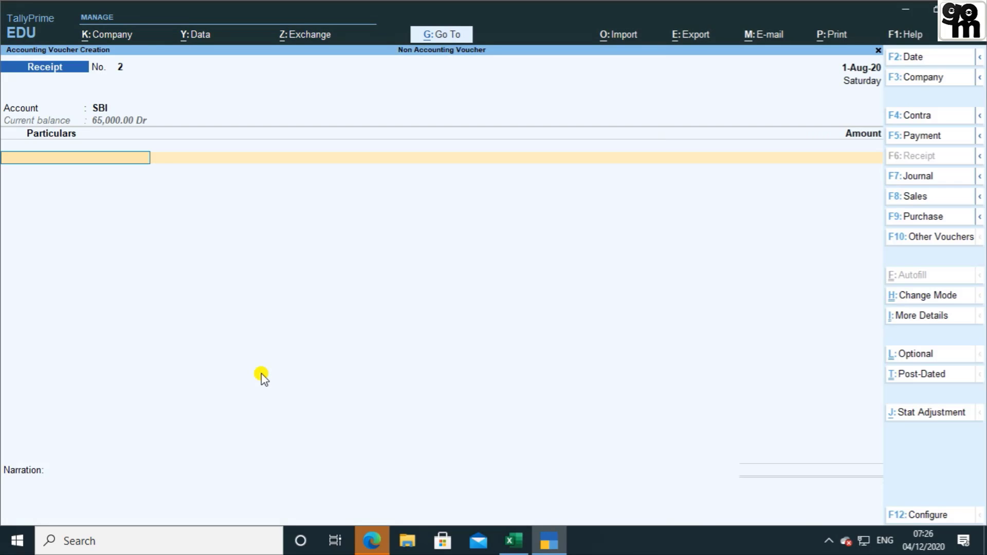
Start a new ledger for the paid party from the voucher, entering the party's name under Sundry Debtors.
key("alt+c")
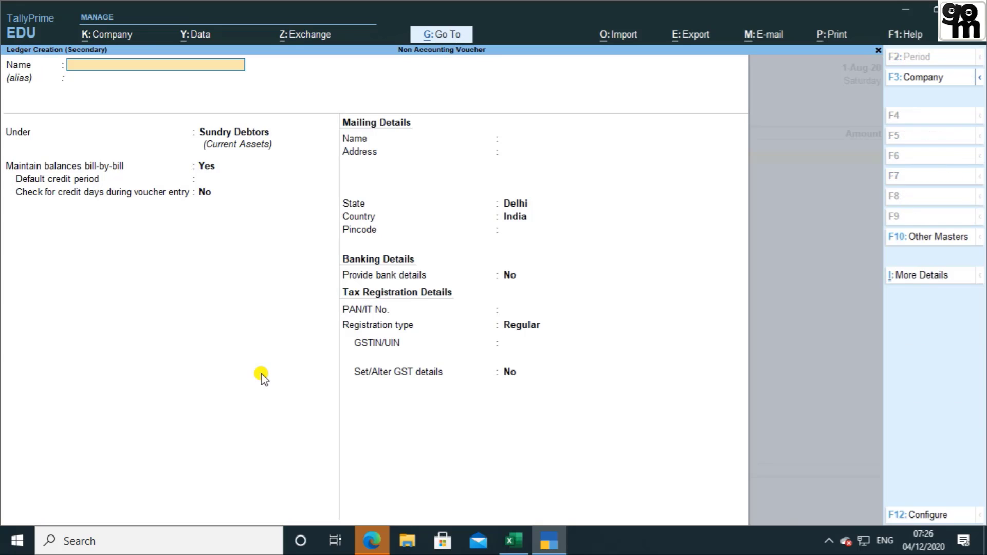
key("Return")
key("Return")
key("Return")
key("Return")
key("Return")
key("Return")
key("Return")
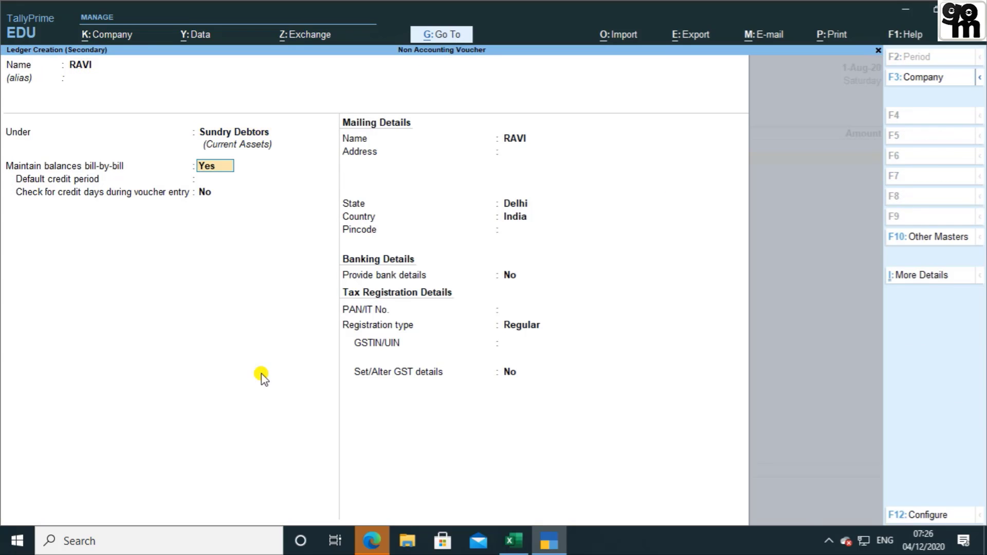
Keep bill-by-bill balances on the party ledger, set its registration type to Unregistered, and save it.
key("n")
key("BackSpace")
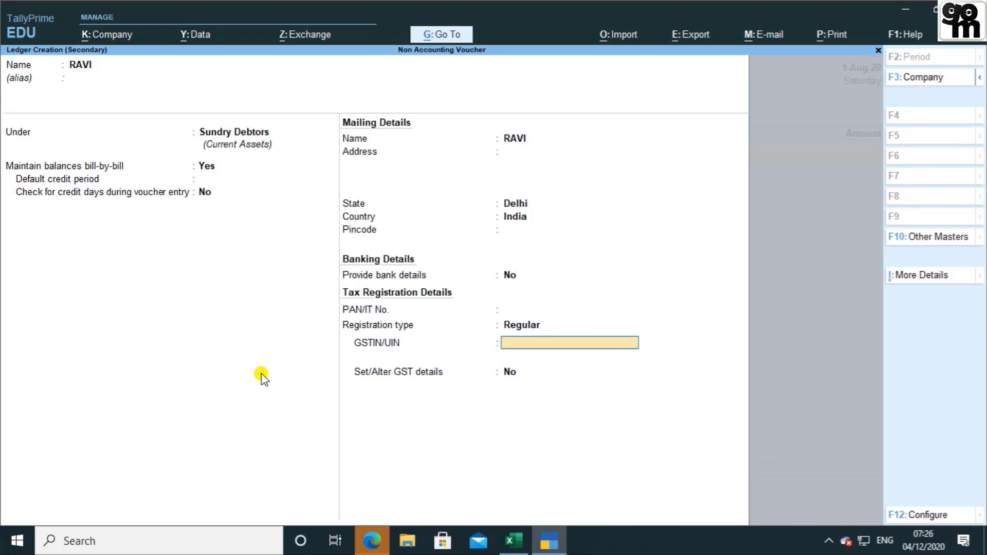
key("BackSpace")
key("Down")
key("Return")
key("Return")
key("Return")
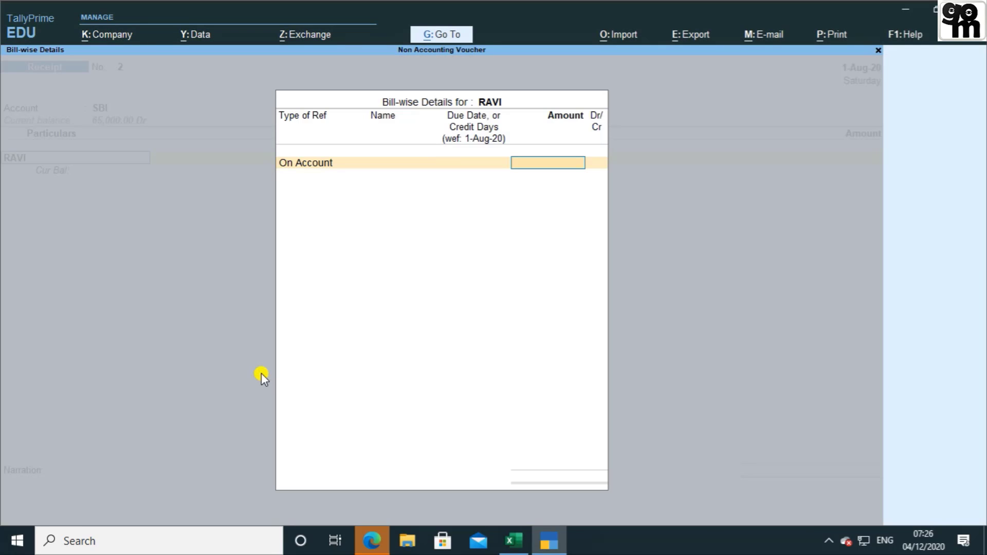
Enter 65,000 On Account in the party's bill-wise details and accept it as the voucher amount.
type("65,000")
key("Return")
key("Return")
key("Return")
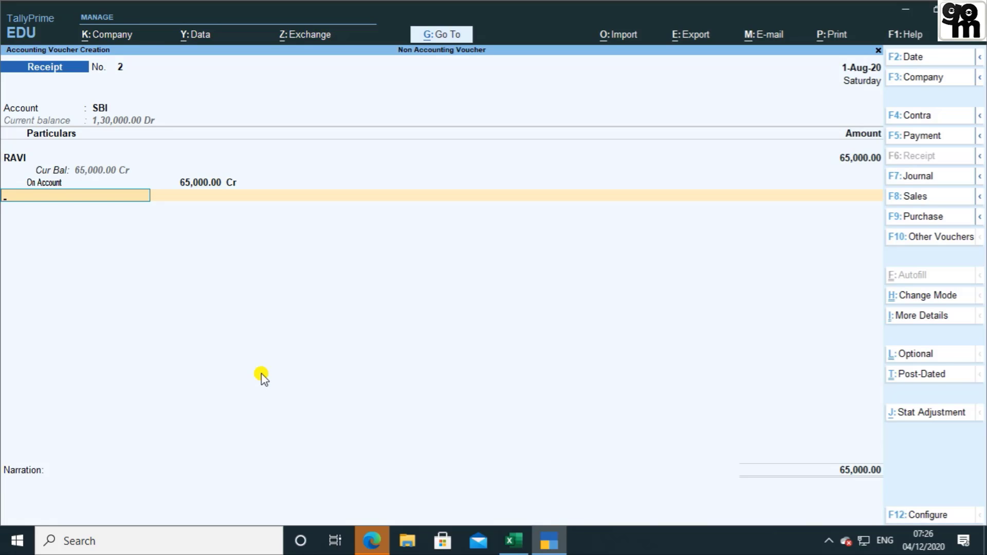
Convert the receipt voucher into a payment voucher, keeping SBI as the account and the party's 65,000 line.
key("F5")
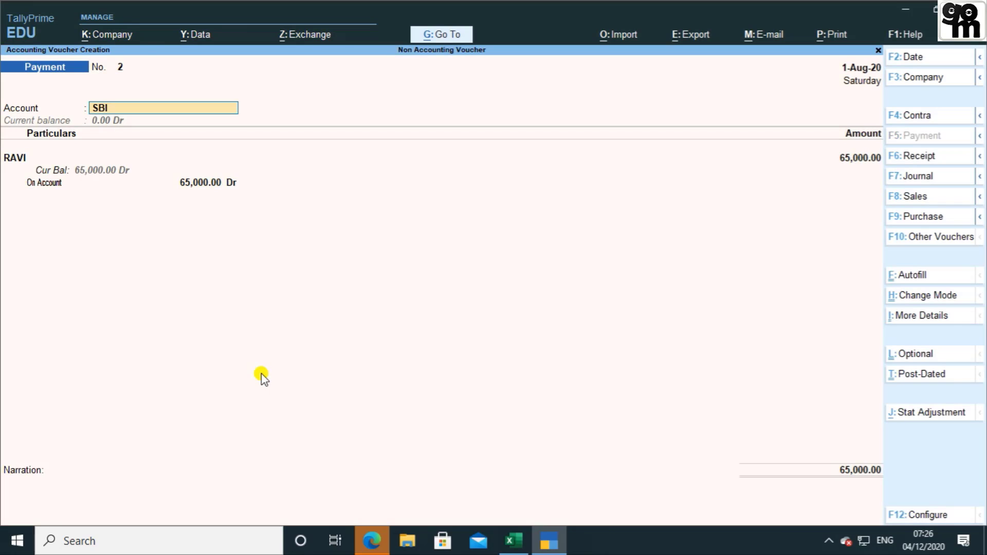
key("Return")
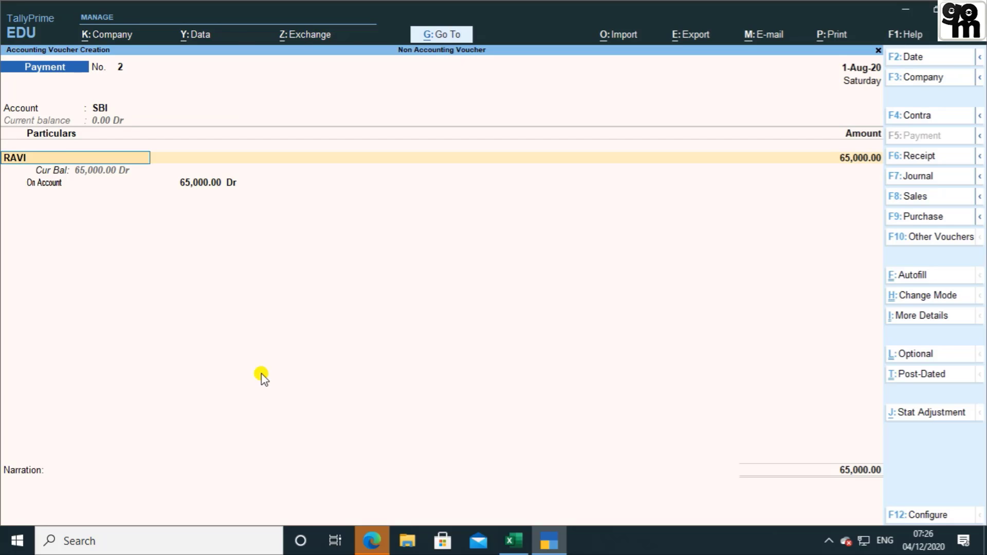
key("Return")
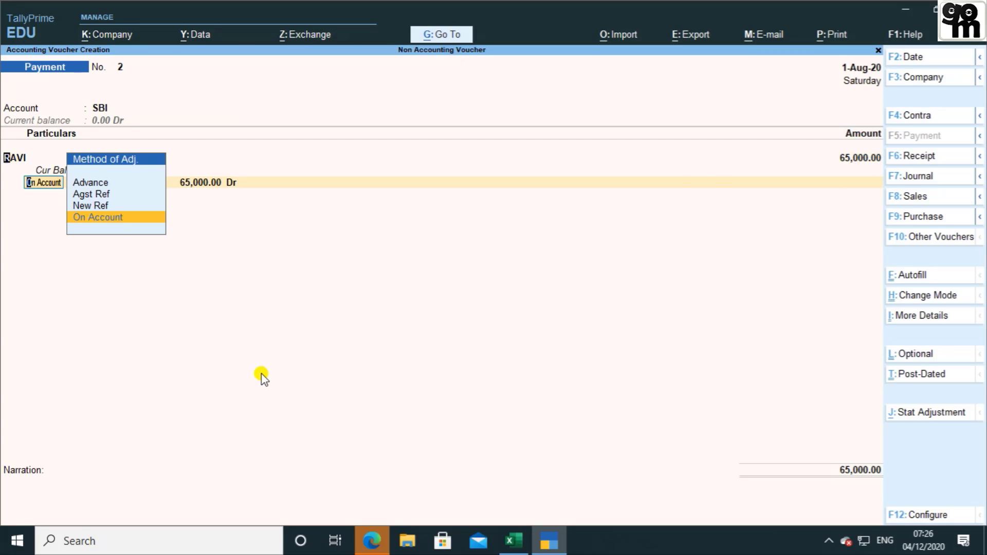
key("Return")
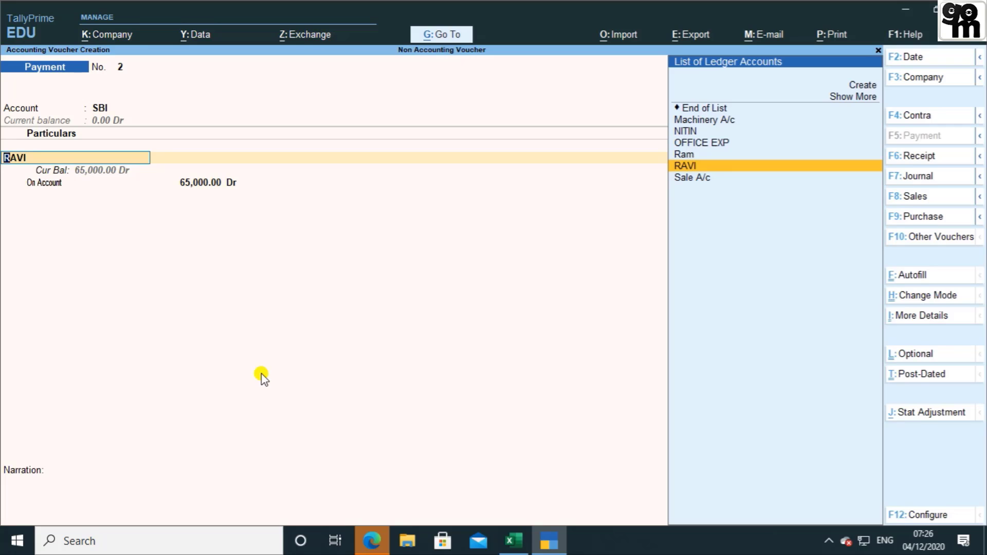
Alter the party's ledger from within the voucher, setting its group to Sundry Creditors, and save it.
key("ctrl+Return")
key("Return")
key("Return")
key("Return")
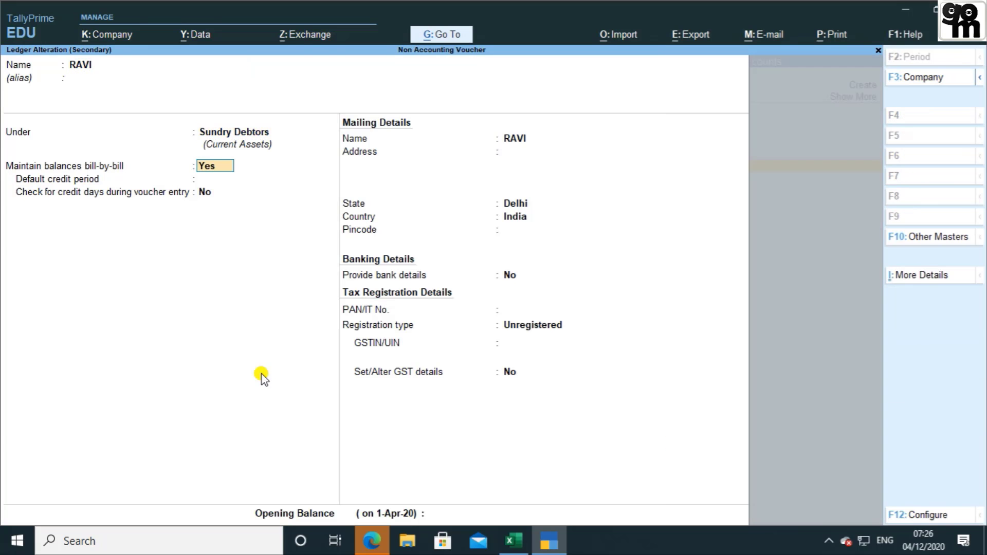
key("BackSpace")
type("s")
key("Down")
key("Down")
key("Down")
key("Down")
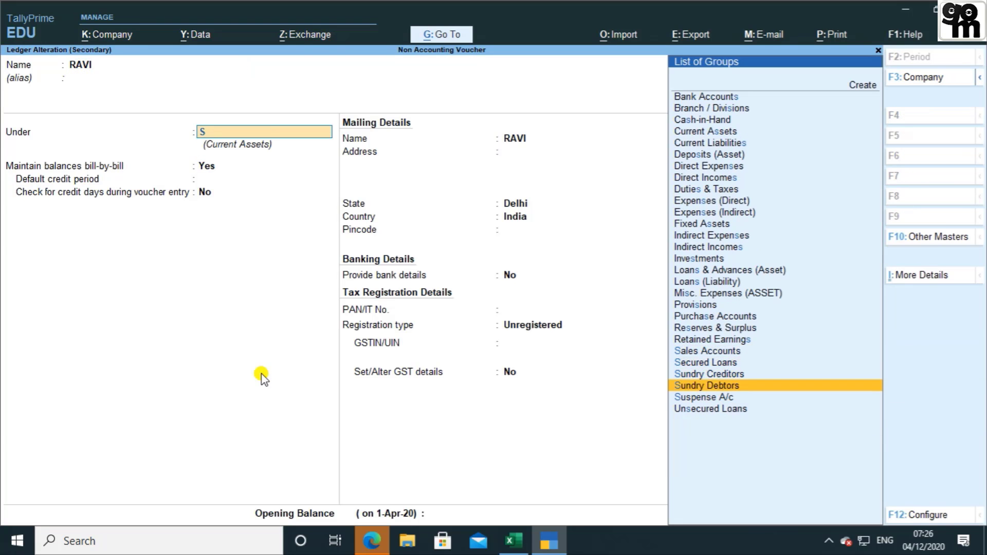
key("Up")
key("Return")
key("Return")
key("ctrl+a")
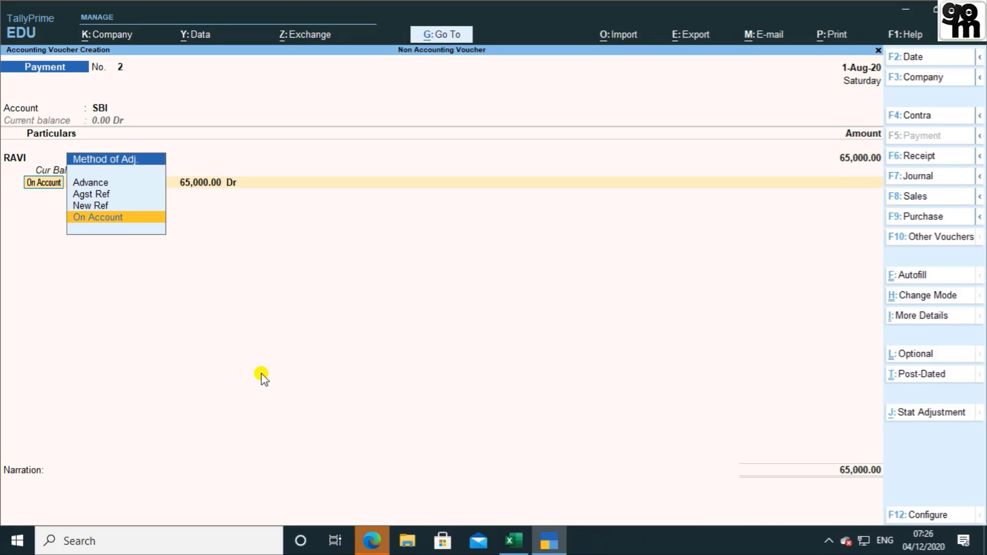
Keep the 65,000 Dr On Account adjustment and finish the payment voucher's particulars.
key("Return")
key("Return")
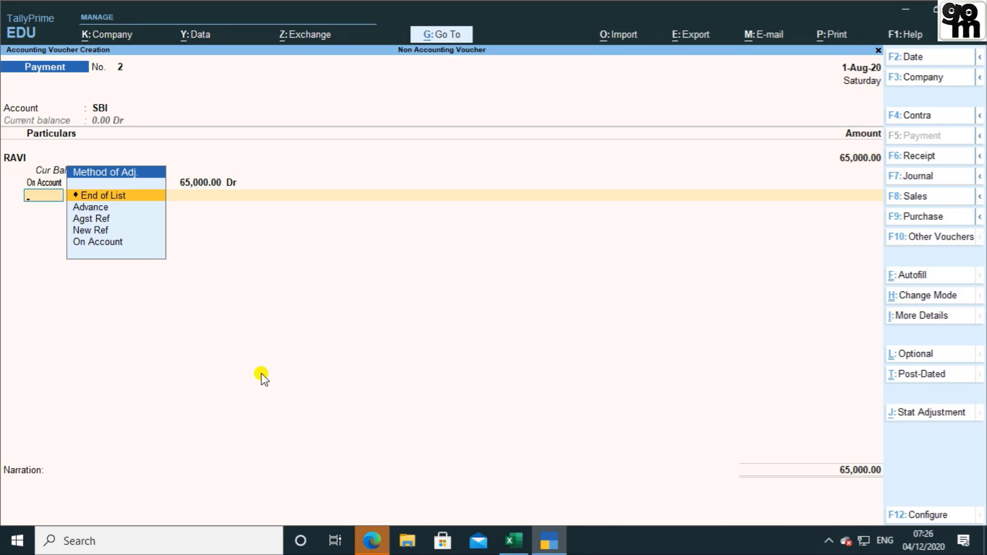
key("BackSpace")
key("Return")
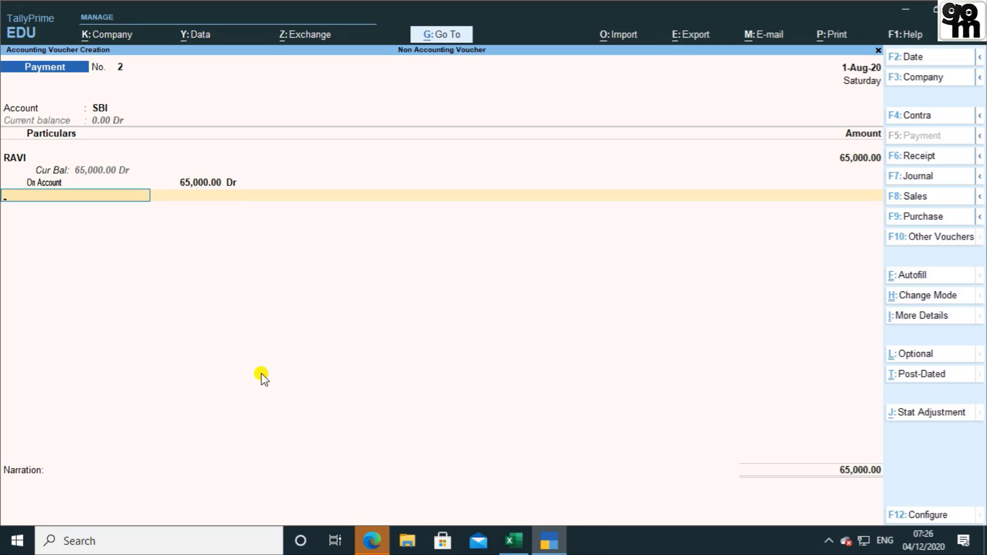
key("Return")
key("Return")
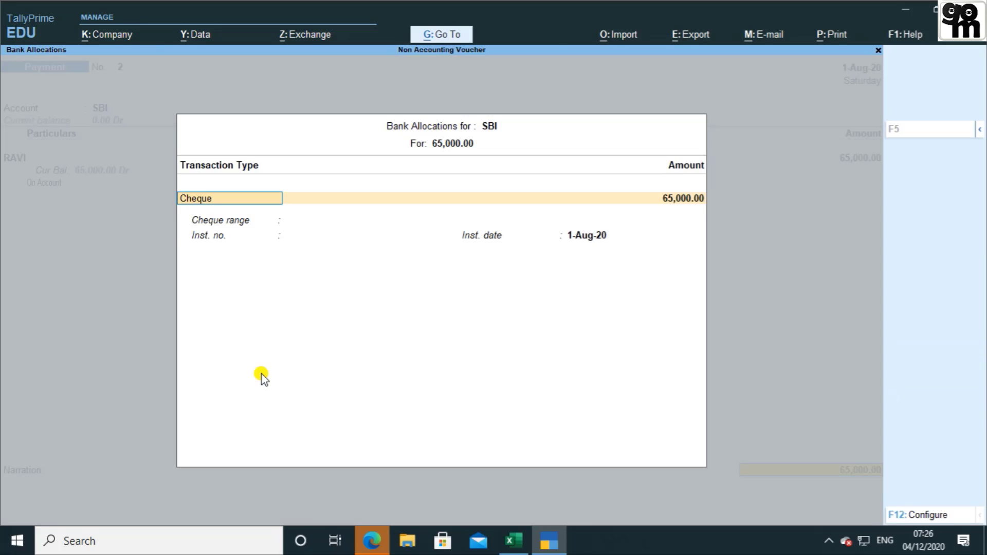
Allocate the SBI payment to cheque number 25242 dated 1-Aug-20, with cheque range Not Applicable, and save the voucher.
key("Return")
key("Return")
key("BackSpace")
key("BackSpace")
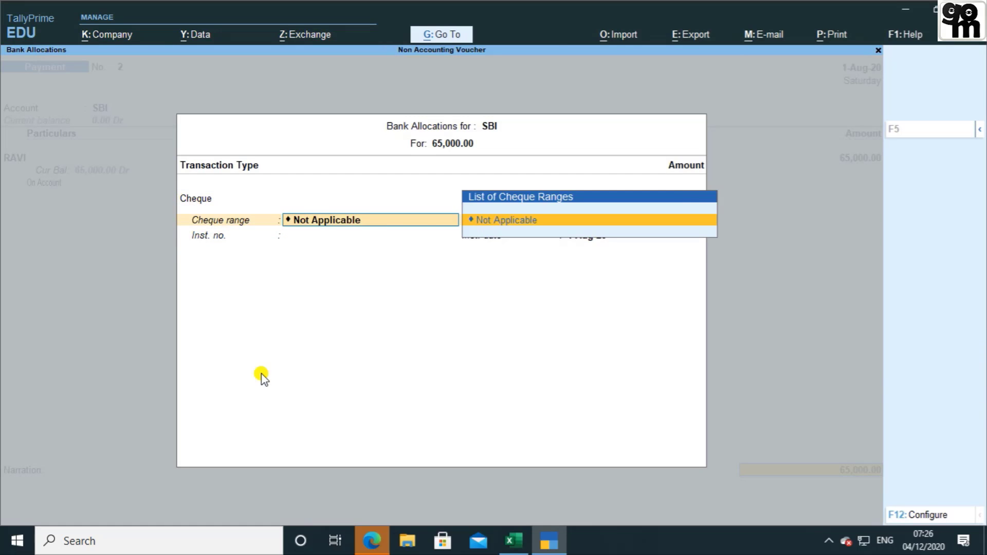
key("Return")
type("25242")
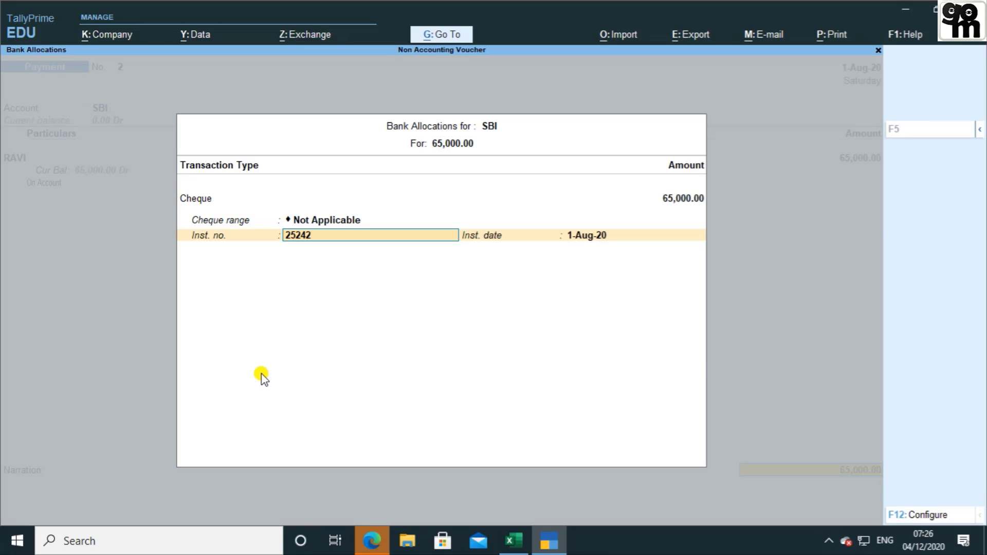
key("Return")
key("Return")
key("Return")
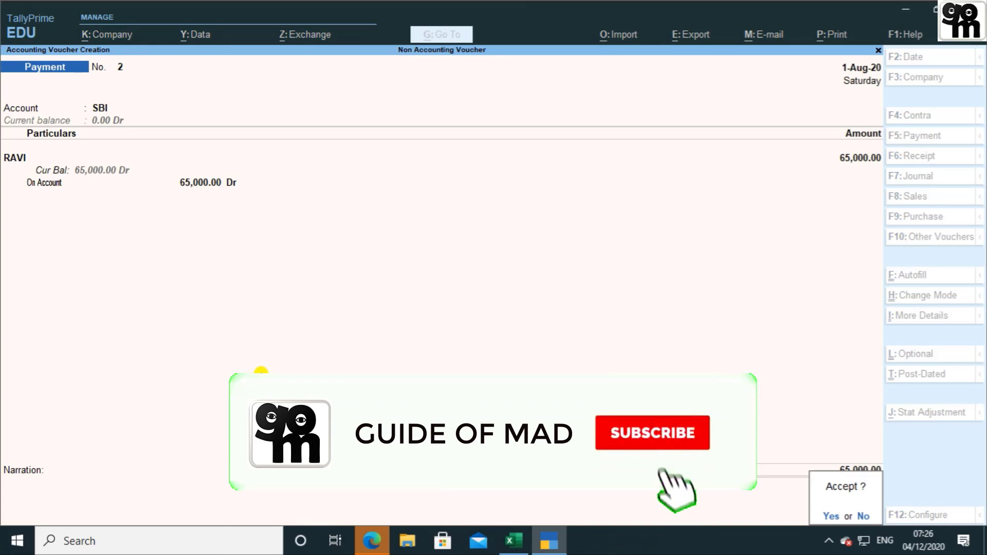
key("Return")
key("Escape")
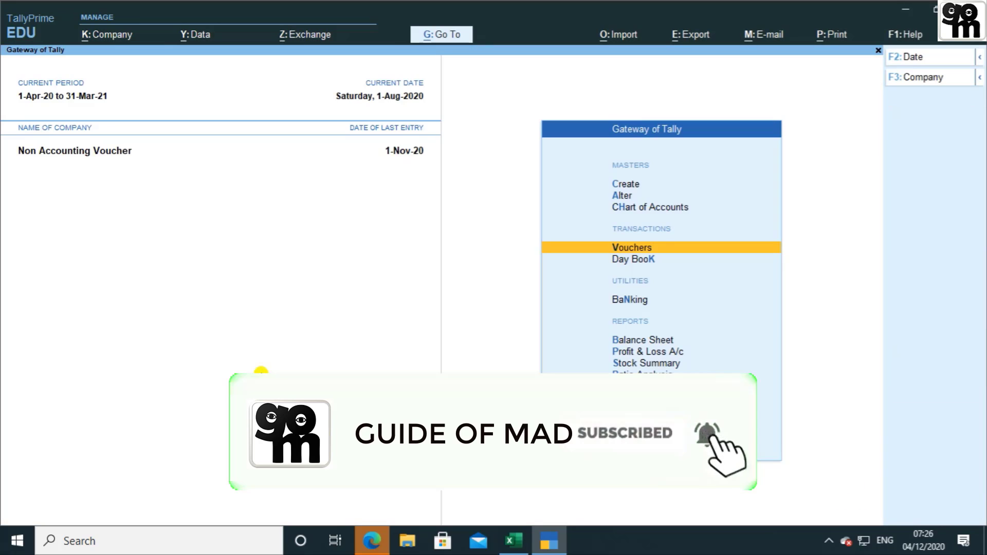
Open the ledger voucher report for the SBI account.
key("Down")
key("Down")
key("Down")
key("Down")
key("Down")
key("Down")
key("Down")
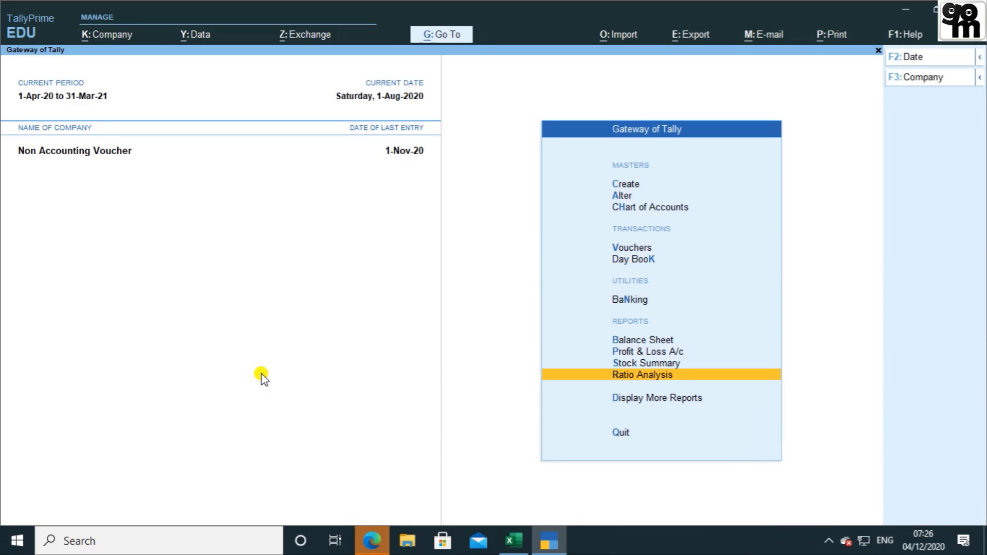
key("Return")
key("Down")
key("Down")
key("Down")
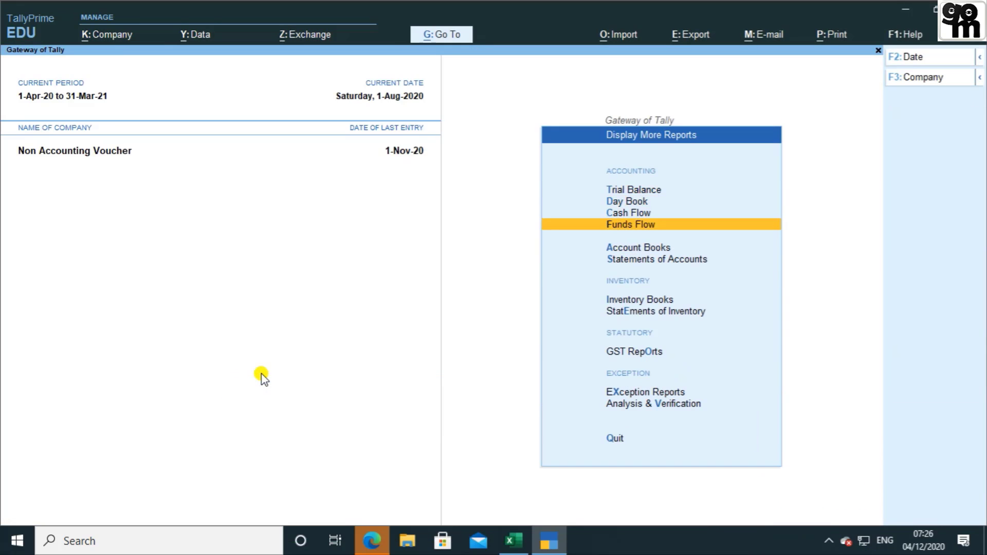
key("Down")
key("Return")
key("Down")
key("Return")
key("Down")
key("Down")
key("Down")
key("Down")
key("Down")
key("Down")
key("Down")
key("Down")
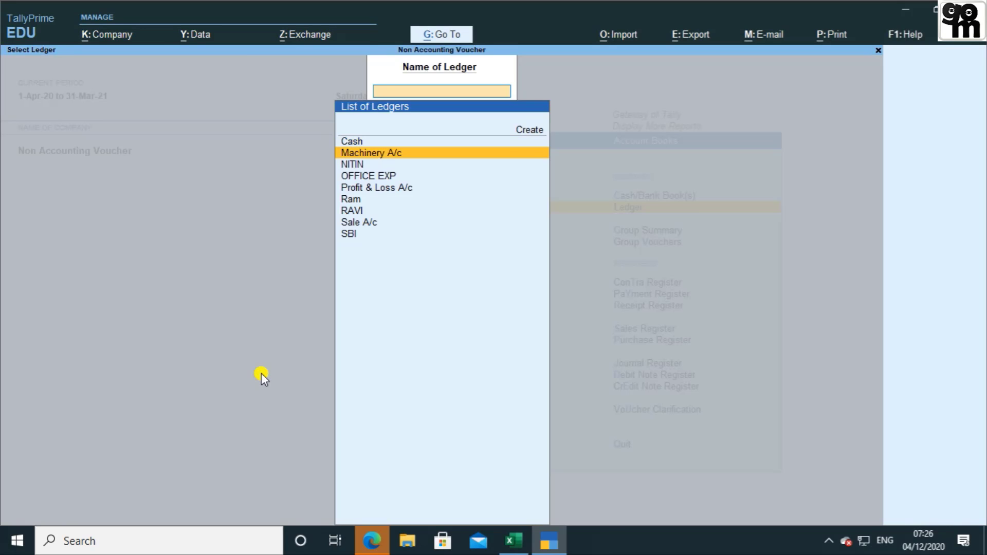
key("Return")
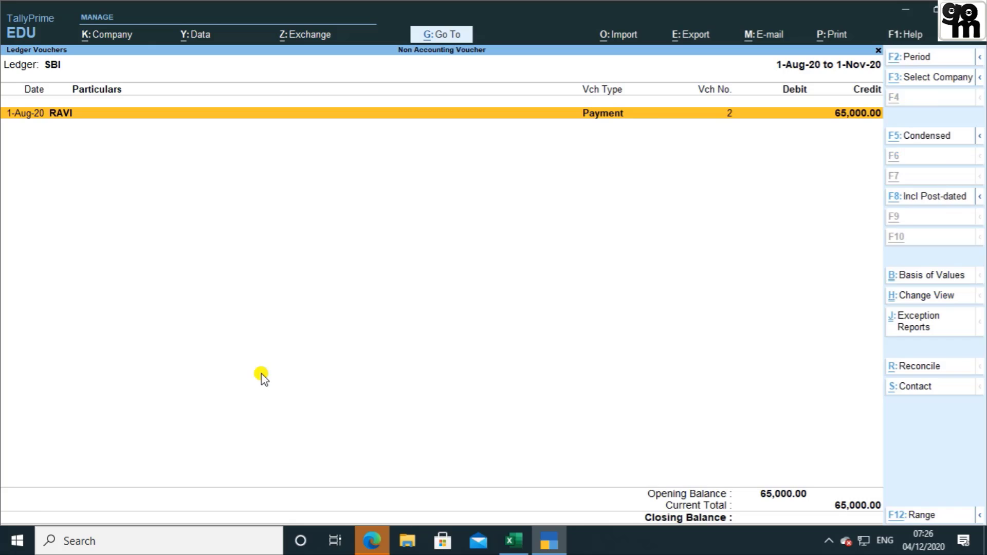
Set the SBI ledger report period to start on 1-4-2020, keeping 1-11-2020 as the end date.
key("alt+F2")
type("1.4")
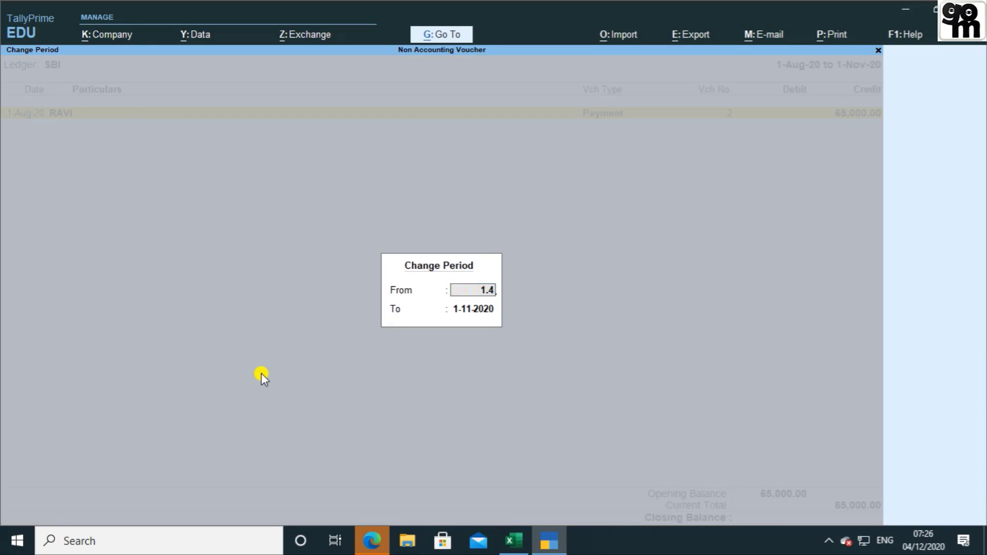
key("Return")
key("Return")
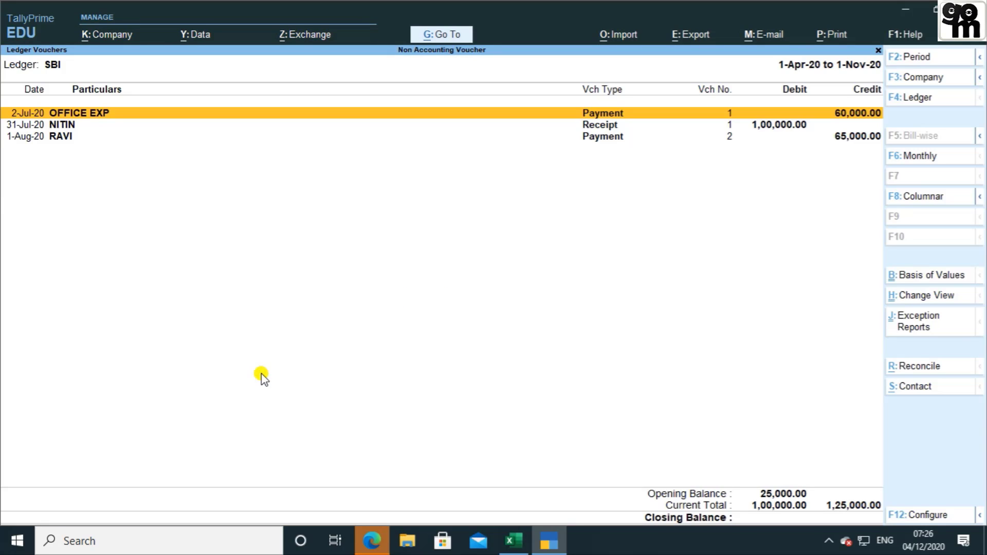
Turn on the running balance in the SBI ledger report, keeping its other display options.
key("F12")
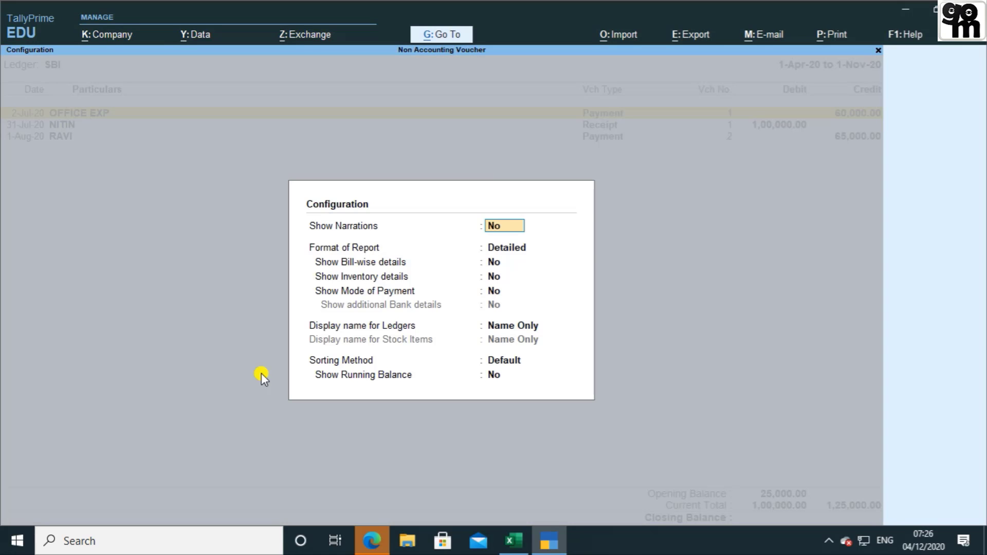
key("Return")
key("Return")
key("Return")
key("Return")
key("Return")
key("Return")
key("Return")
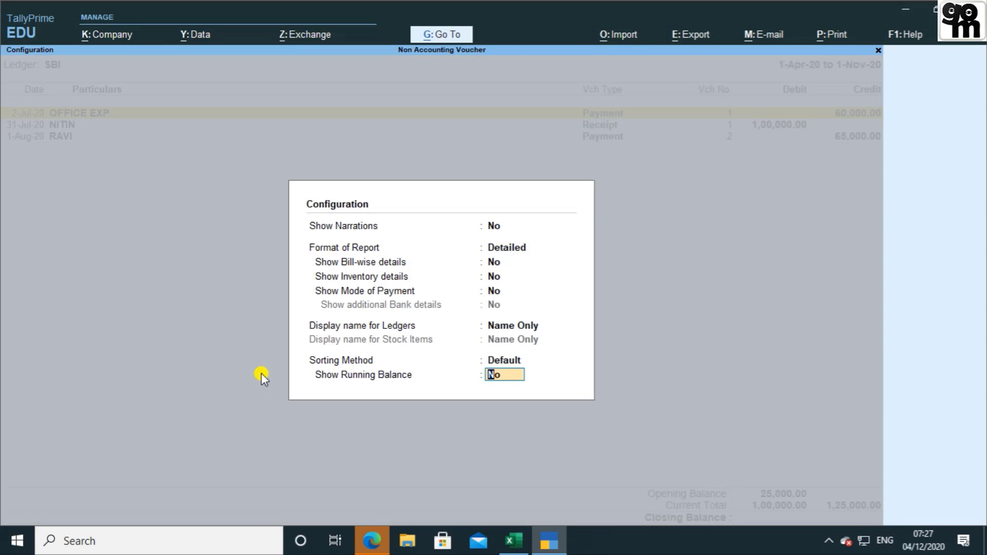
key("y")
key("Return")
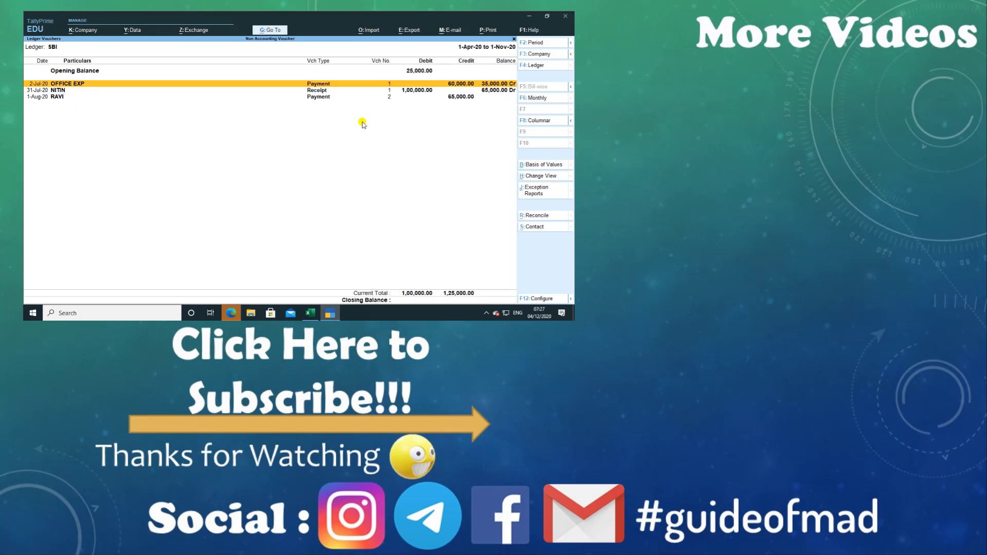
Close the SBI ledger report and back out to the program's quit confirmation.
key("Escape")
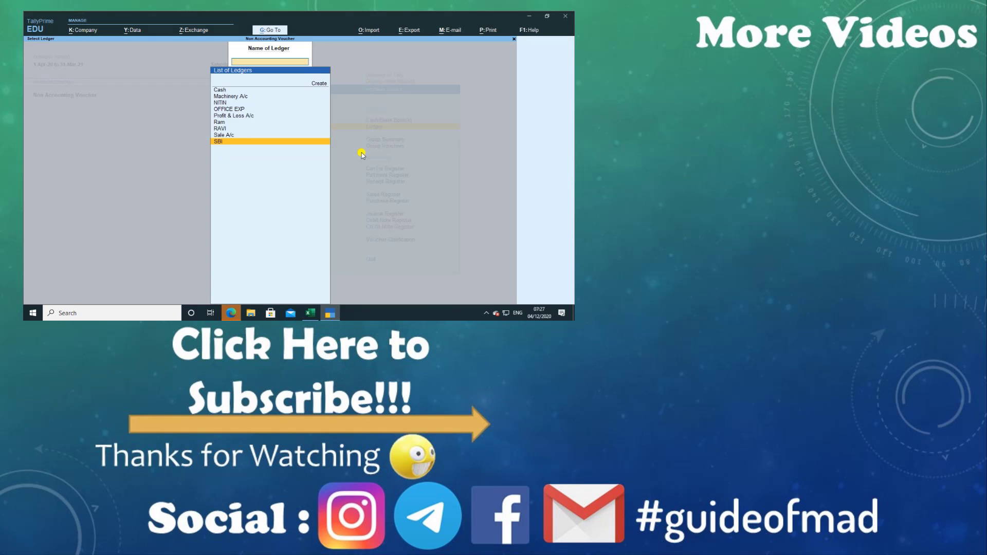
key("Escape")
key("Escape")
key("Escape")
key("Escape")
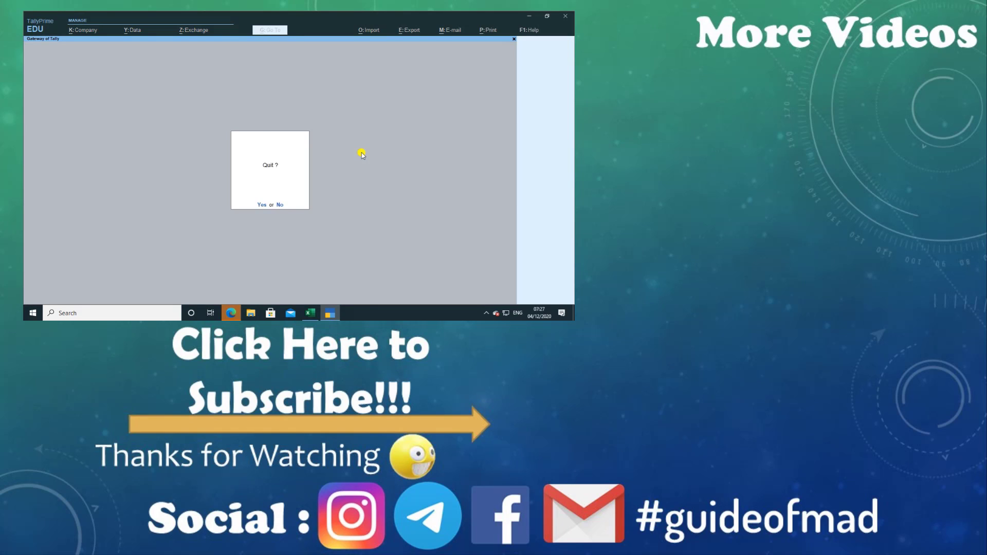